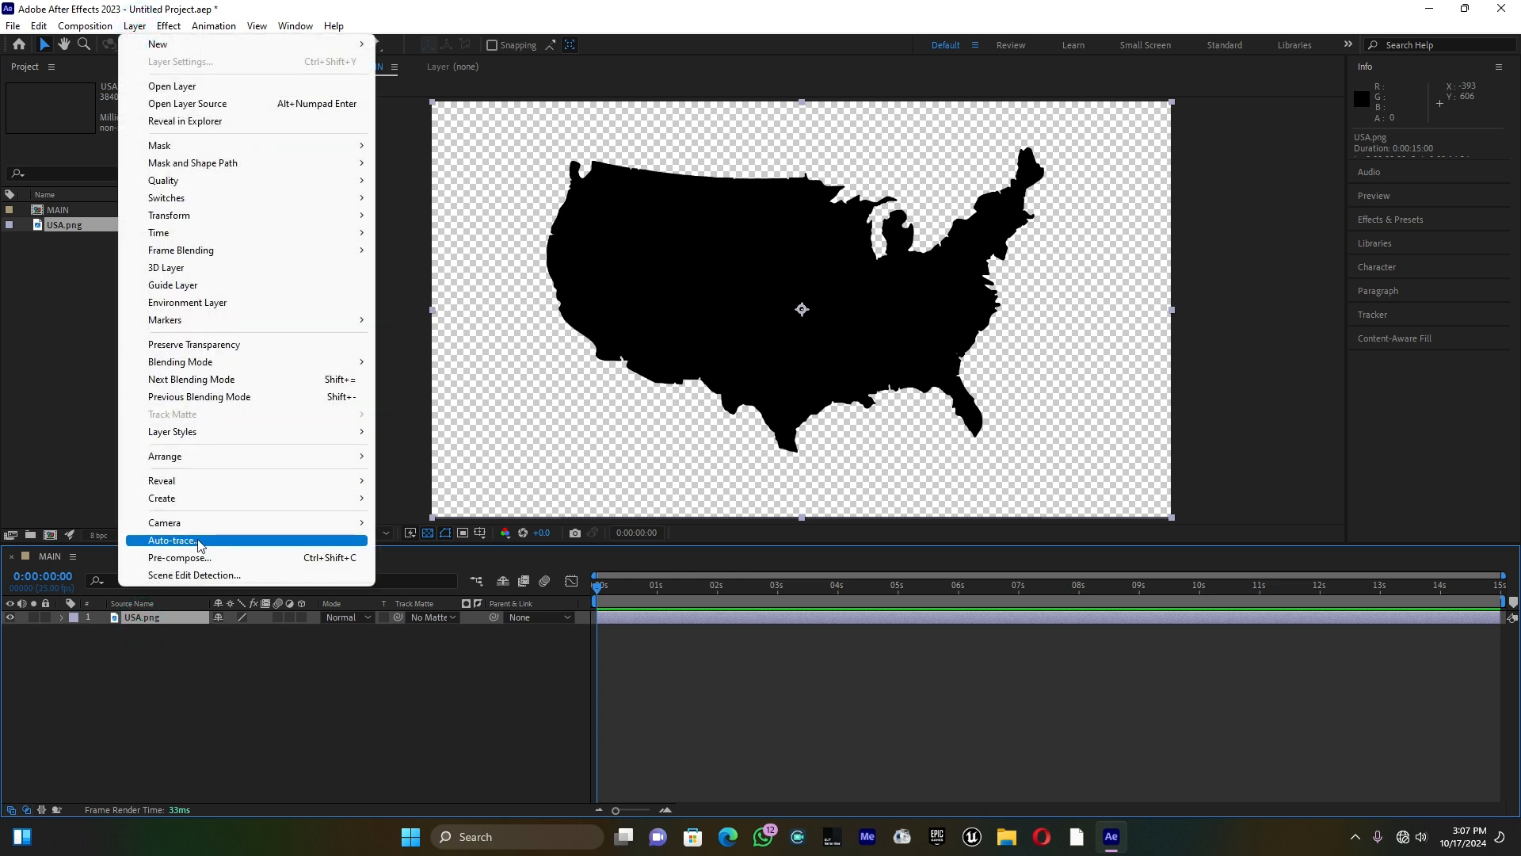
Step: Auto-trace the USA.png layer's alpha channel onto a new layer with 0.1 px tolerance, and delete the original USA.png layer
{"action": "left_click", "coordinate": [200, 540]}
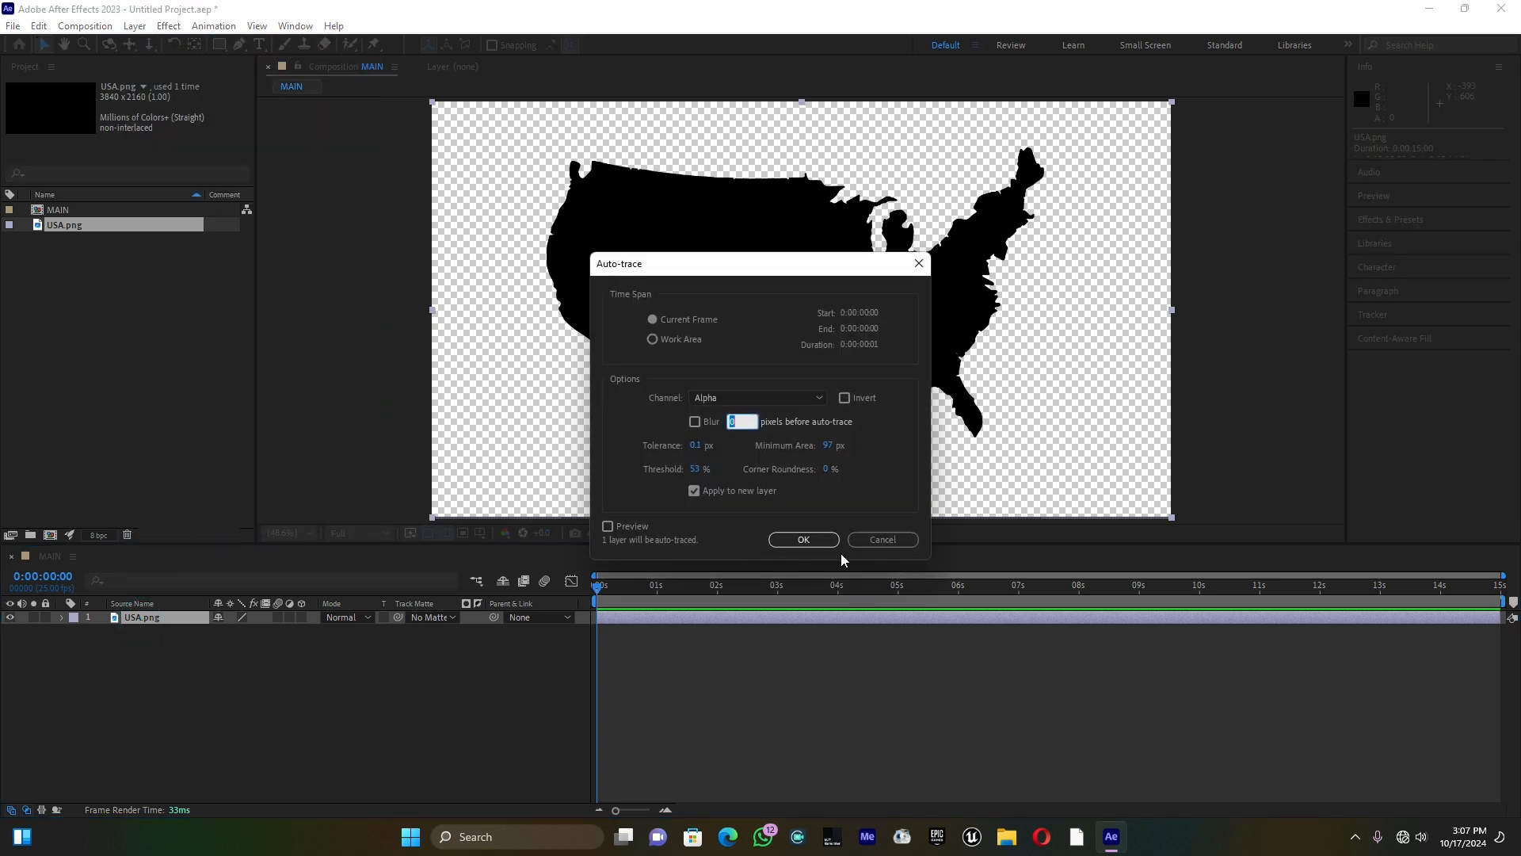
{"action": "left_click", "coordinate": [804, 540]}
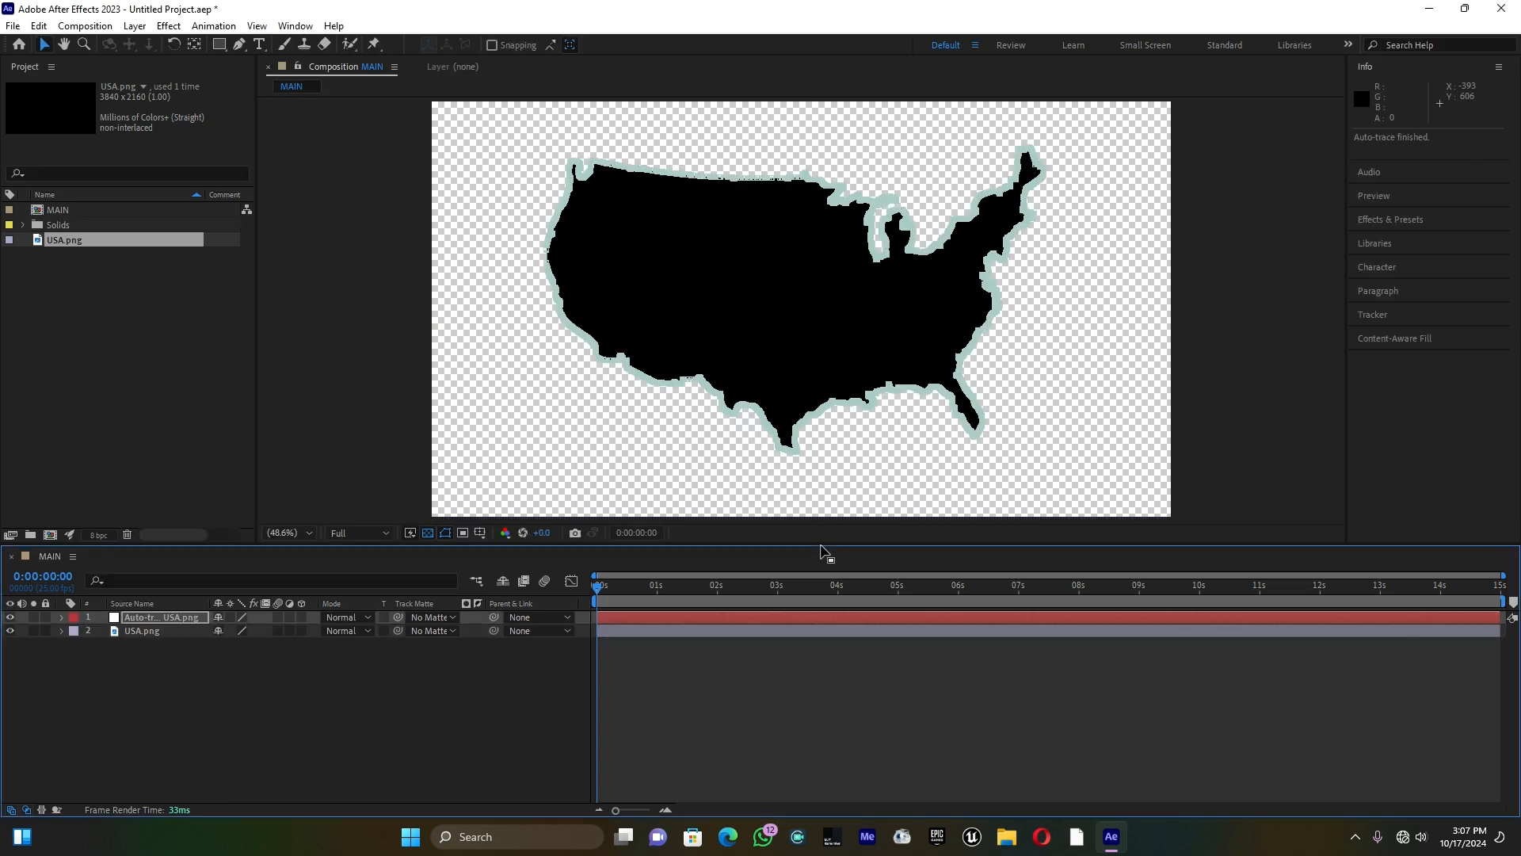
{"action": "left_click", "coordinate": [211, 693]}
{"action": "left_click", "coordinate": [147, 631]}
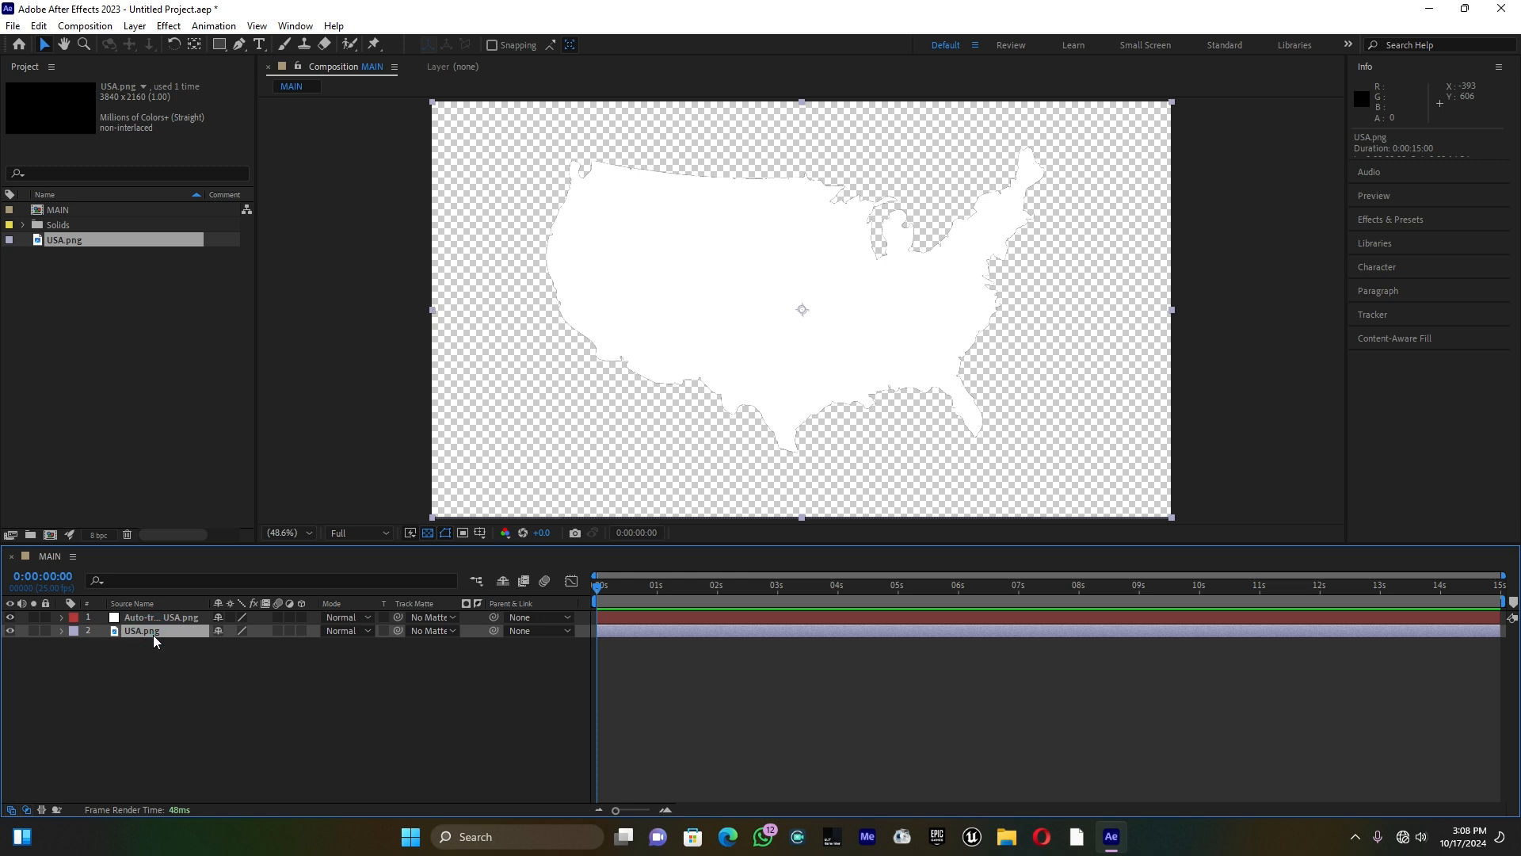
{"action": "key", "text": "Delete"}
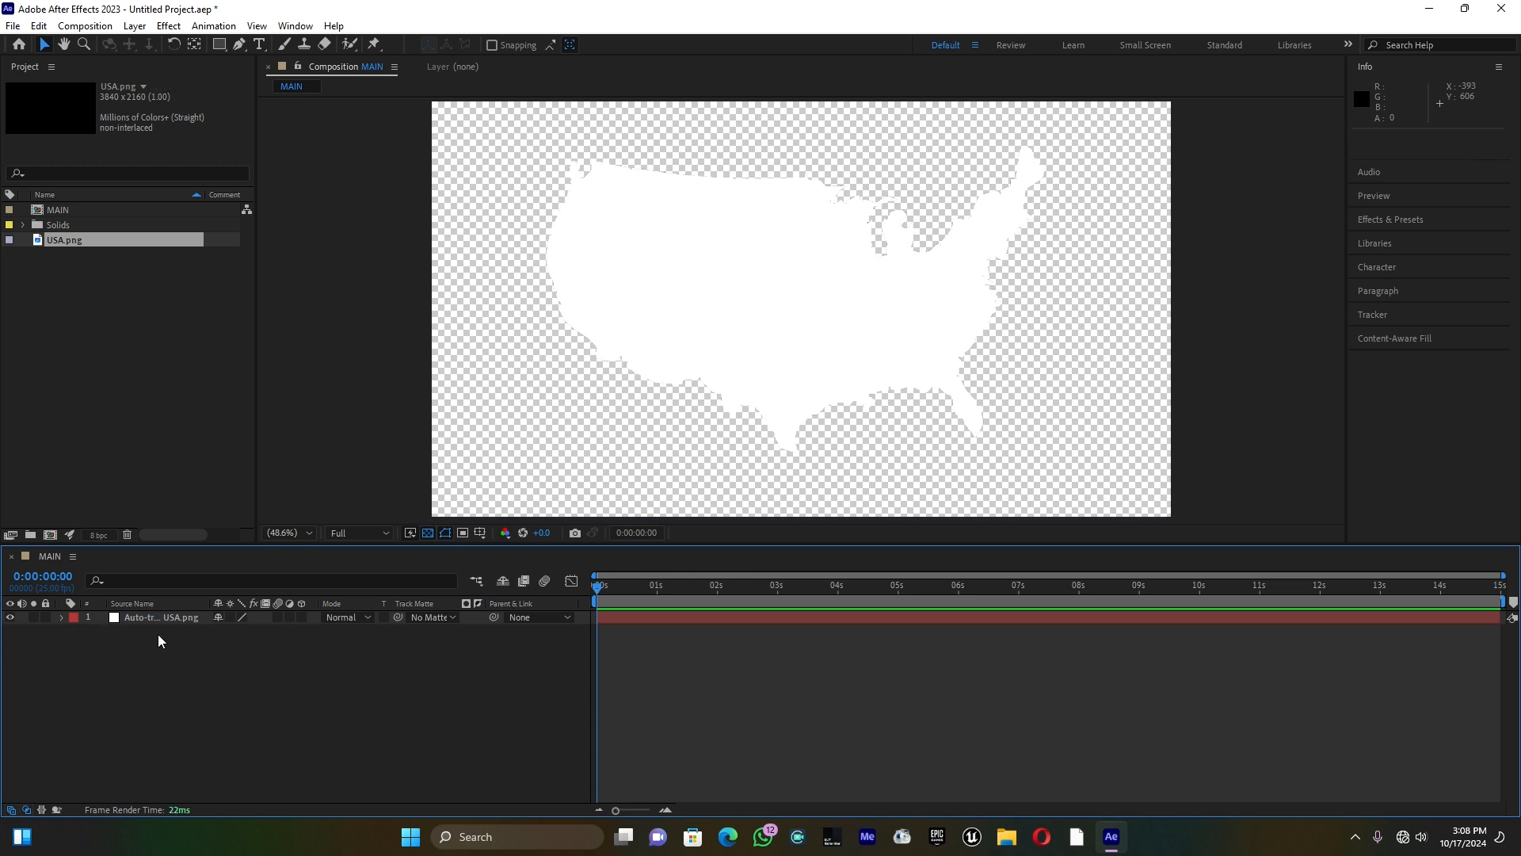
Step: Draw a small closed four-sided shape with the Pen tool southwest of the map, on its own shape layer
{"action": "left_click", "coordinate": [159, 620]}
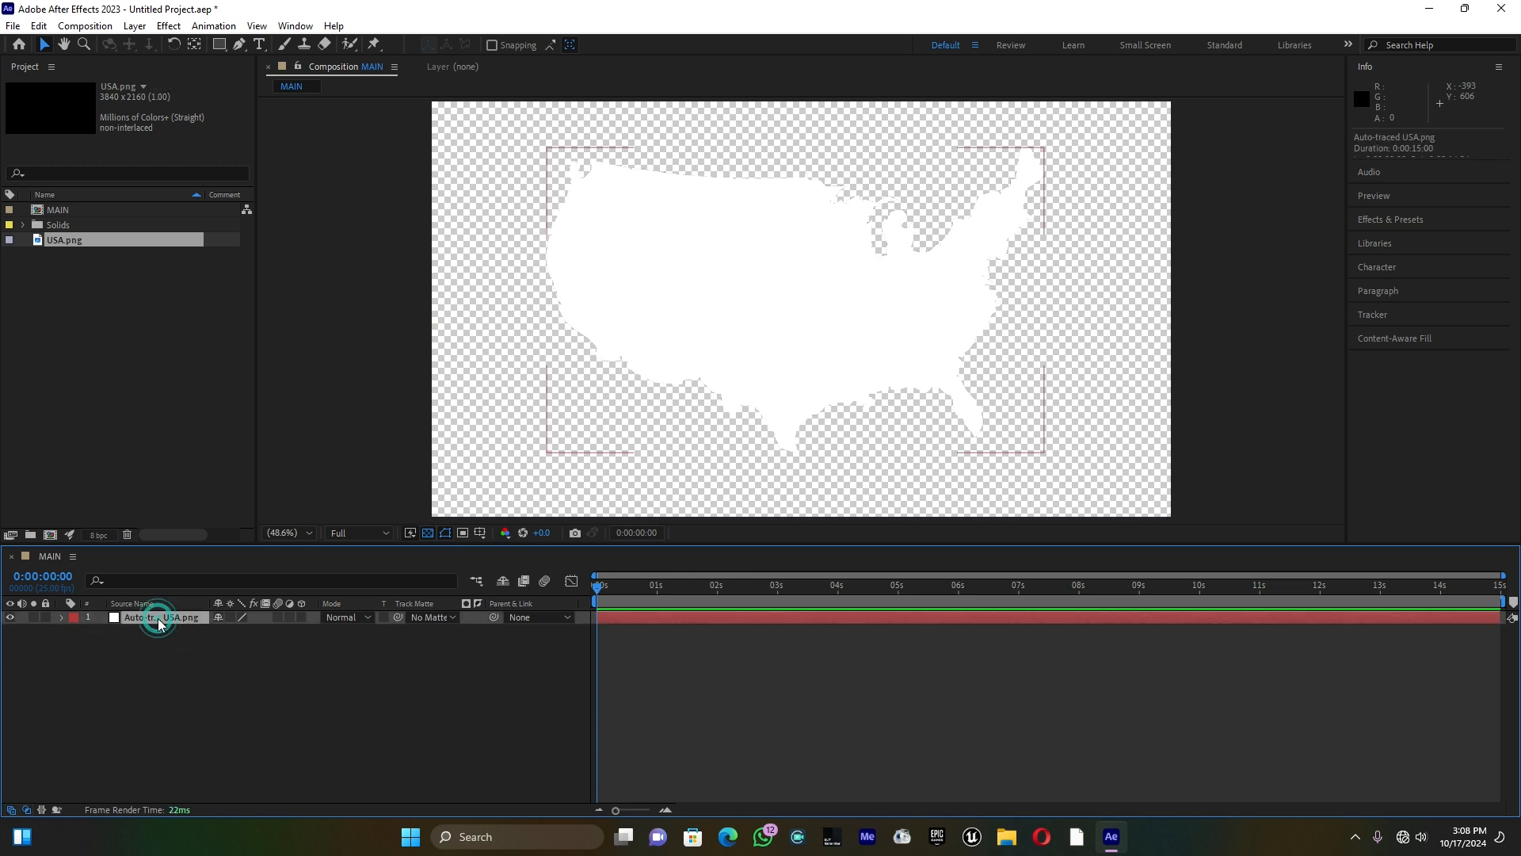
{"action": "left_click", "coordinate": [190, 667]}
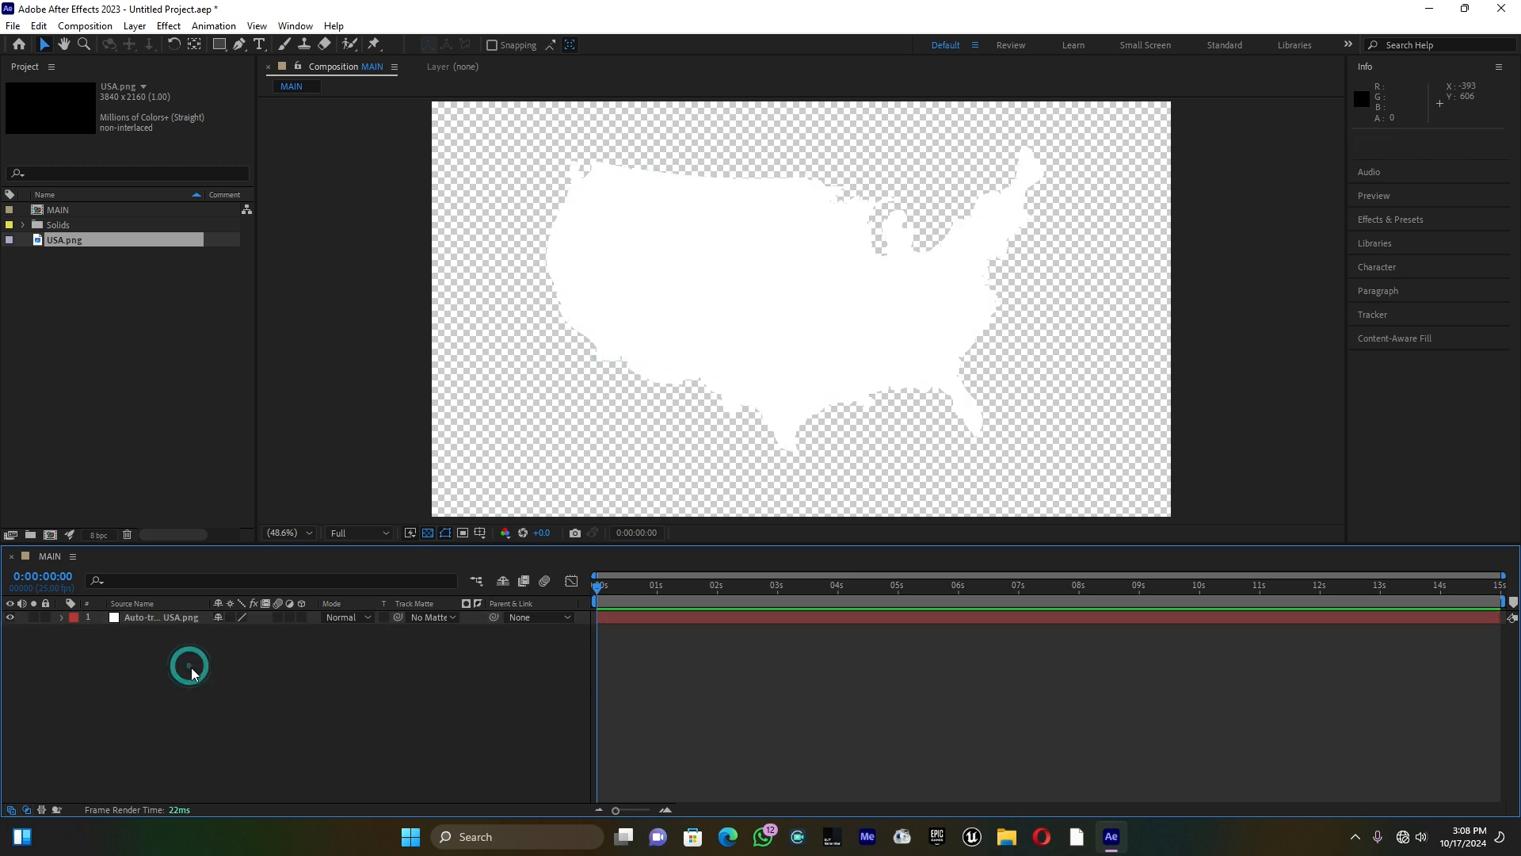
{"action": "left_click", "coordinate": [239, 45]}
{"action": "left_click", "coordinate": [465, 428]}
{"action": "left_click", "coordinate": [509, 404]}
{"action": "left_click", "coordinate": [523, 465]}
{"action": "left_click", "coordinate": [474, 464]}
{"action": "left_click", "coordinate": [465, 428]}
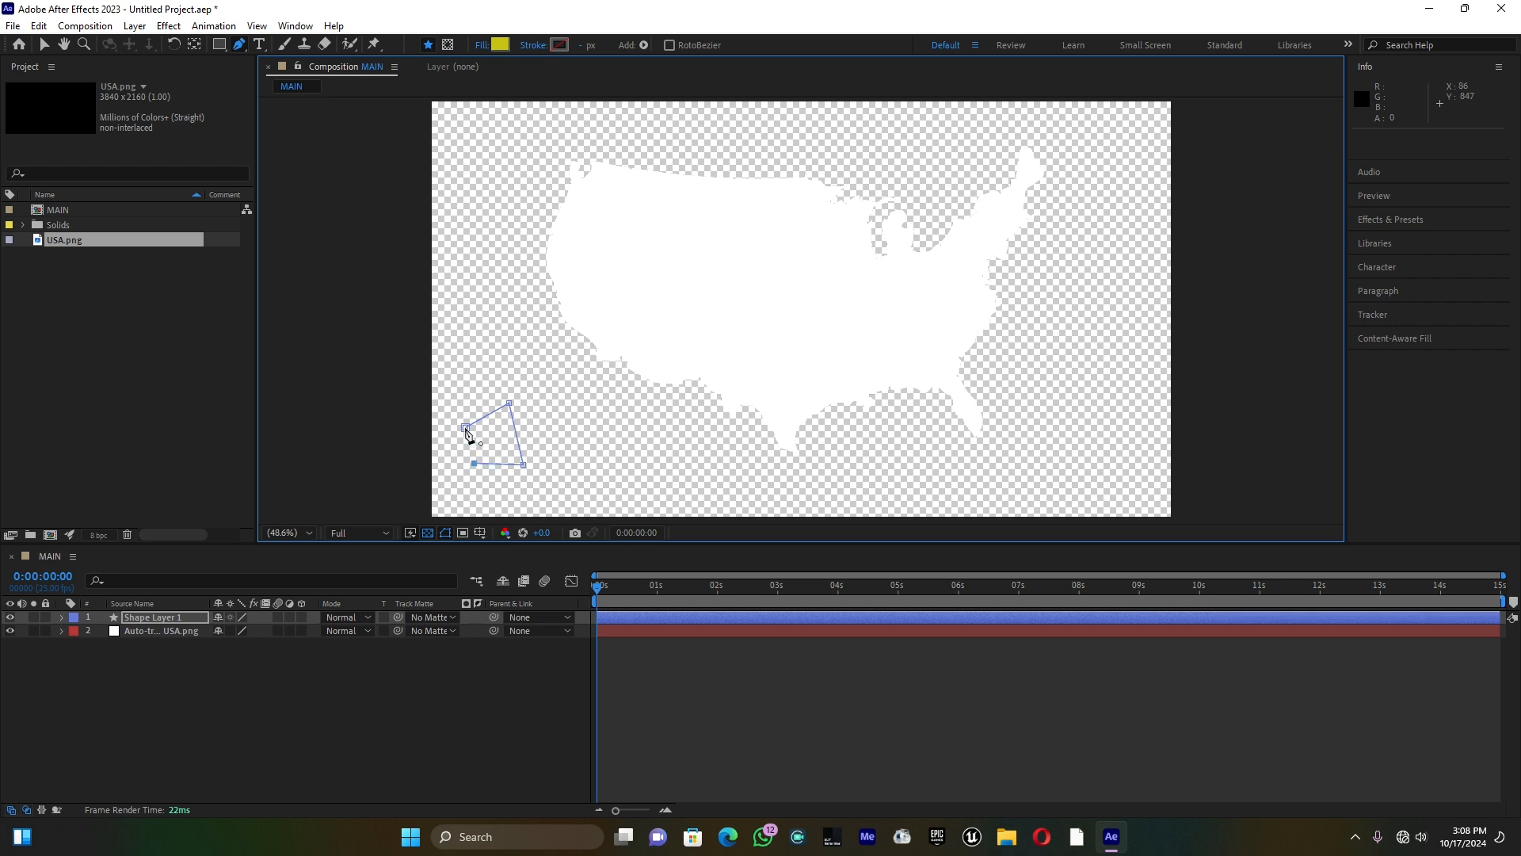
{"action": "left_click", "coordinate": [466, 428]}
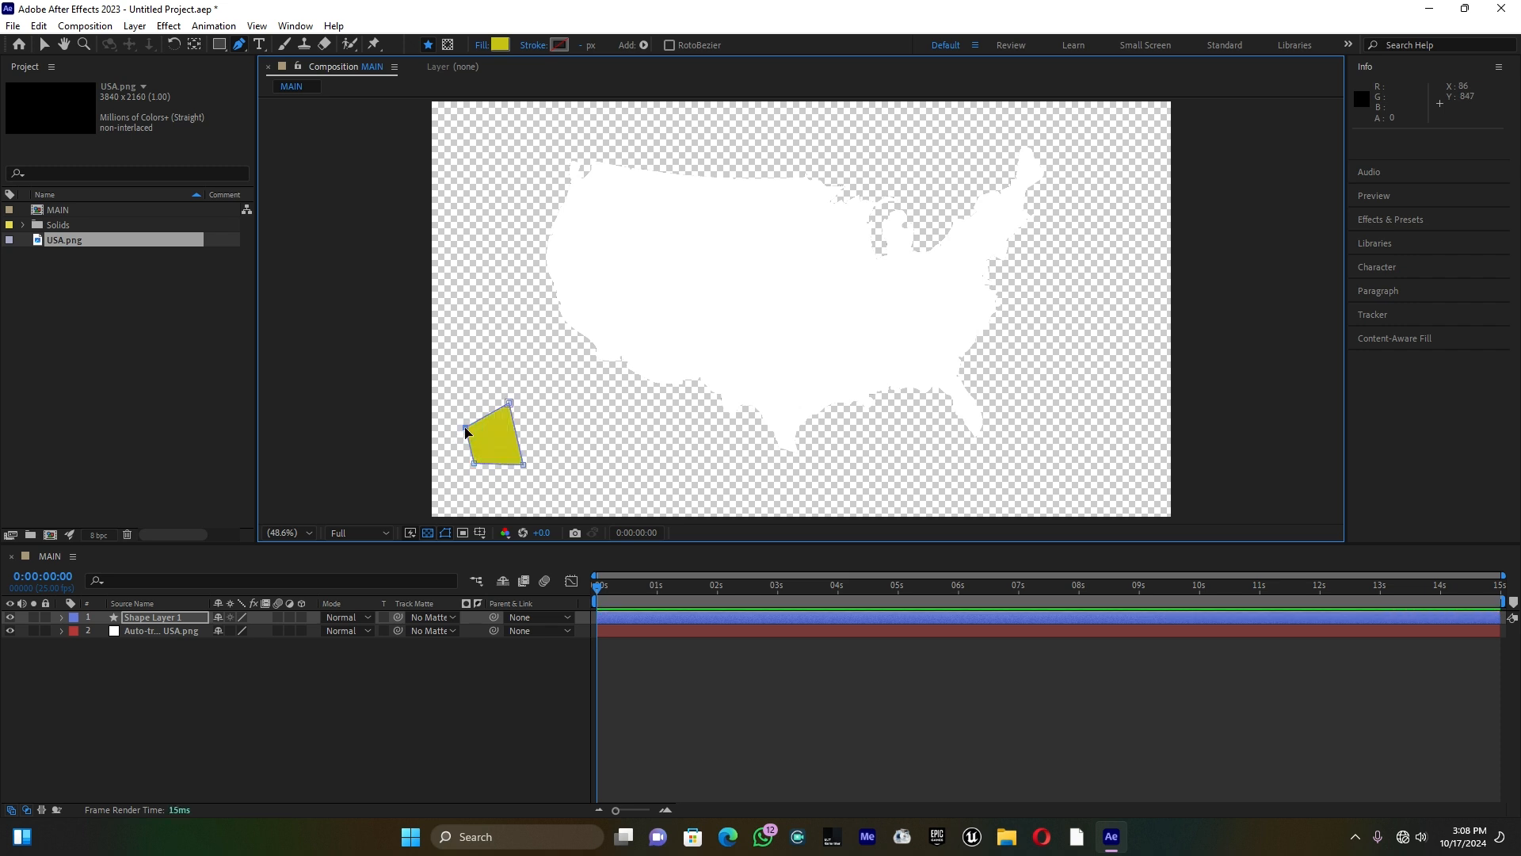
Step: Add a keyframe at 0:00:00:00 to the Path property of the small yellow shape on Shape Layer 1
{"action": "left_click", "coordinate": [62, 618]}
{"action": "left_click", "coordinate": [73, 630]}
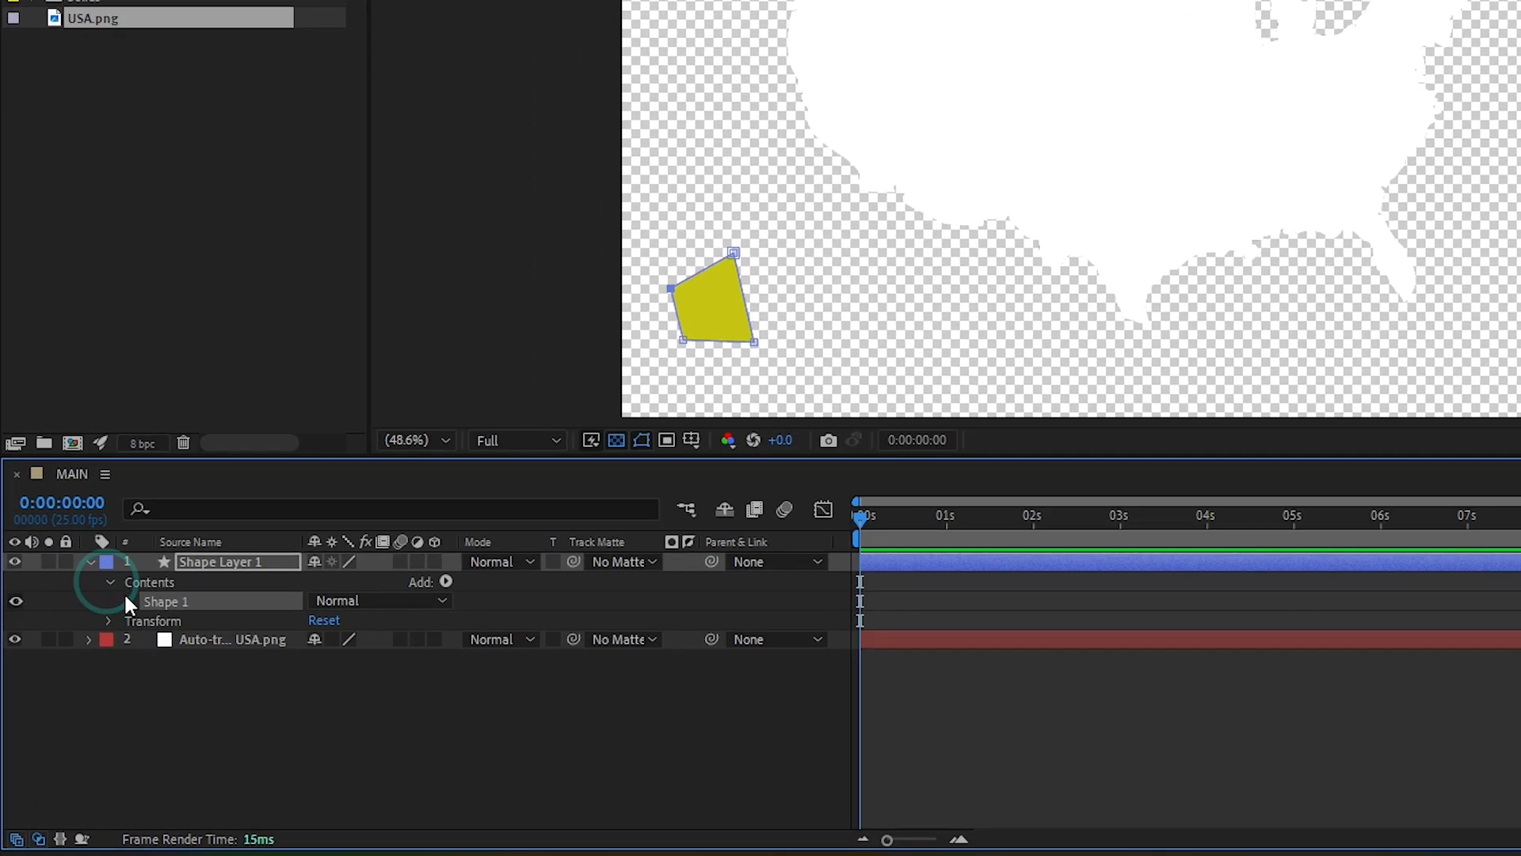
{"action": "left_click", "coordinate": [128, 603]}
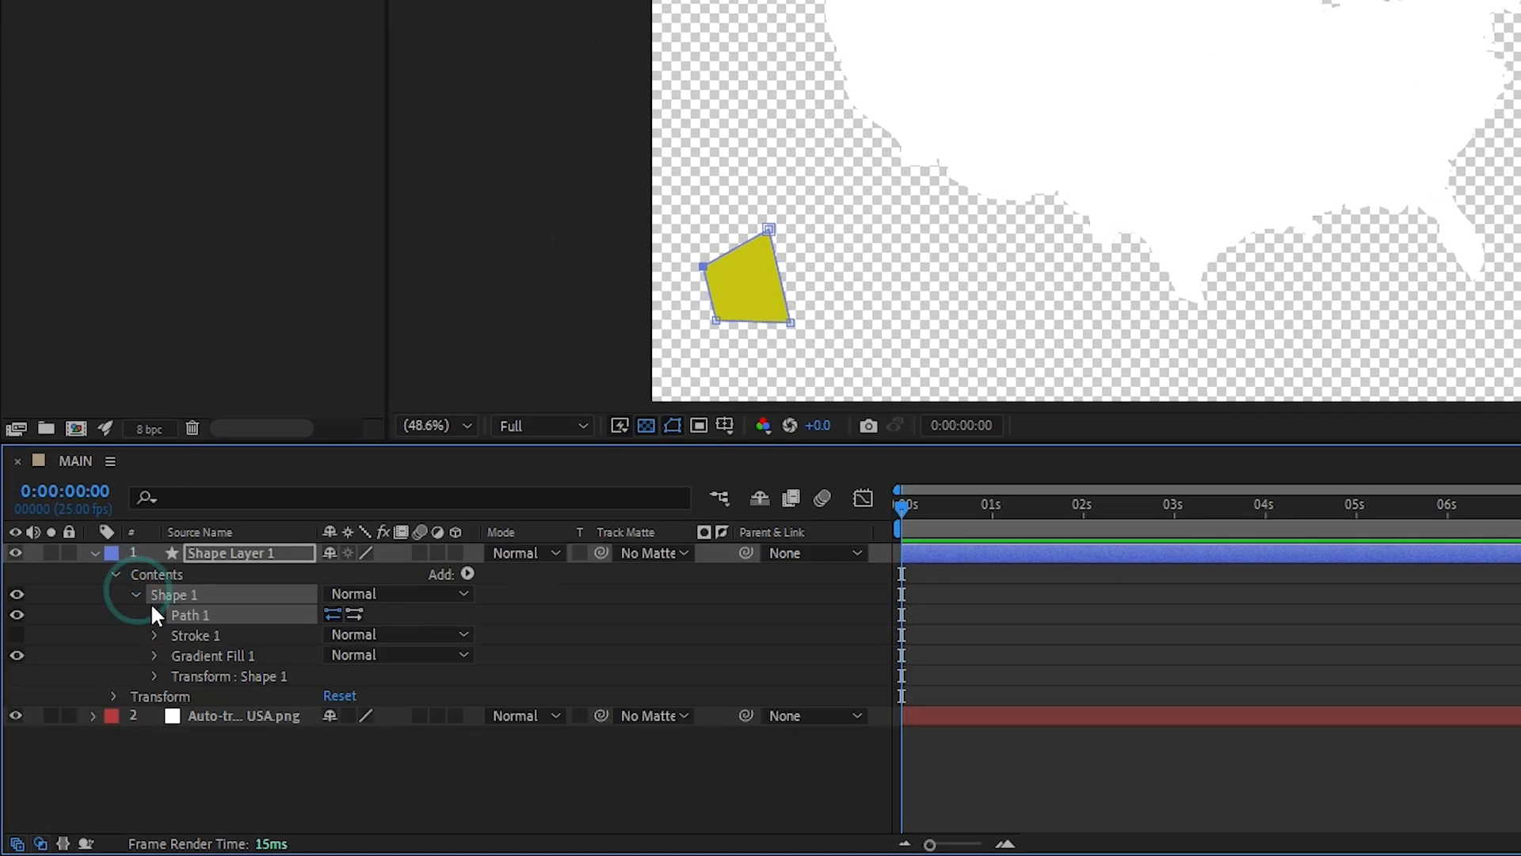
{"action": "left_click", "coordinate": [154, 615]}
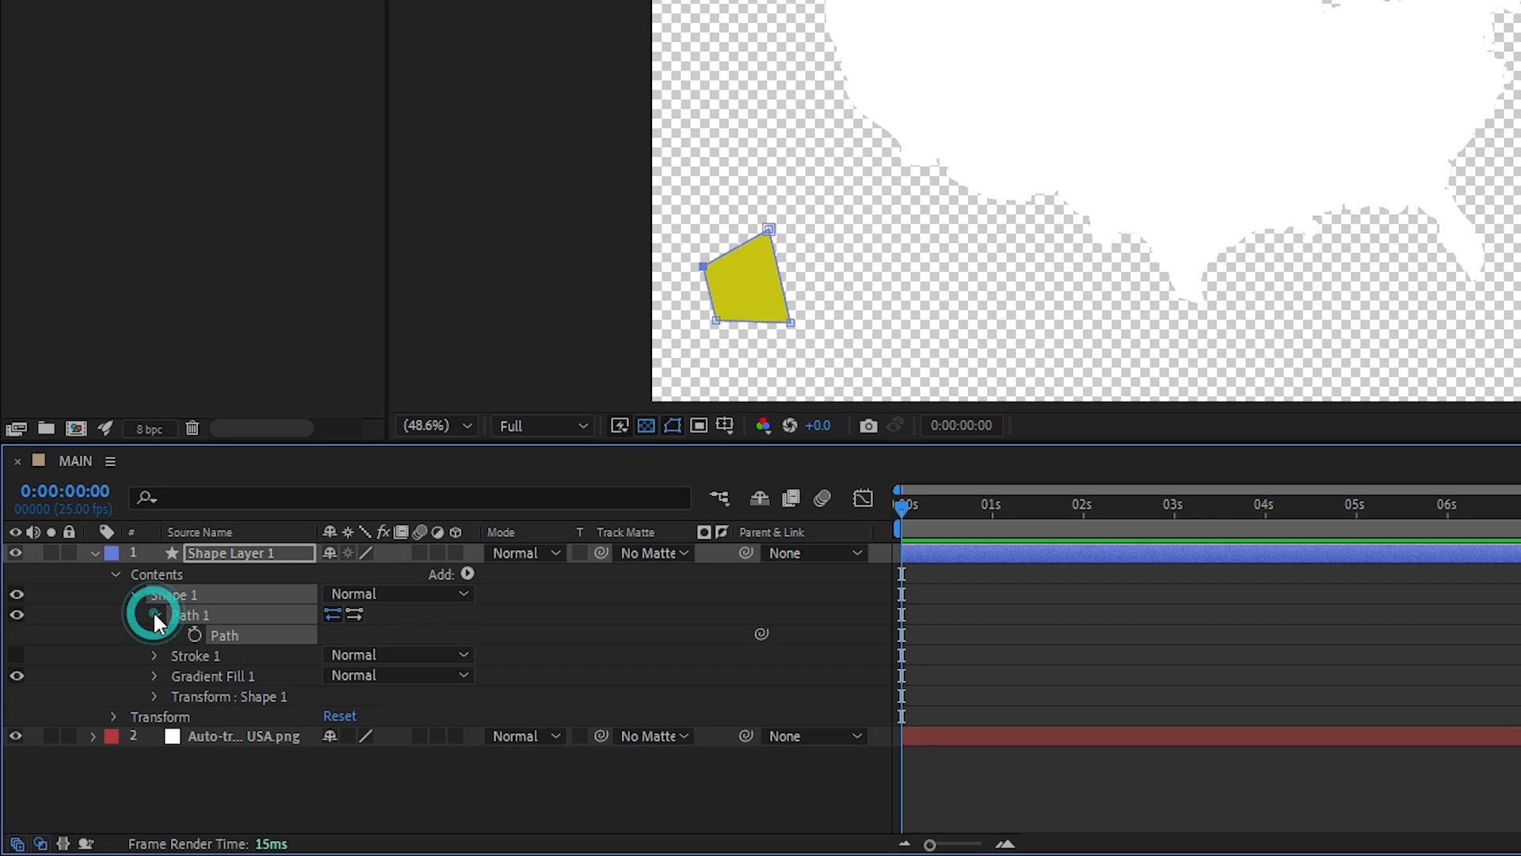
{"action": "left_click", "coordinate": [194, 635]}
Step: Copy the Mask Path keyframe of Mask 1 on the auto-traced layer and paste it onto the Path of Shape Layer 1
{"action": "left_click", "coordinate": [92, 737]}
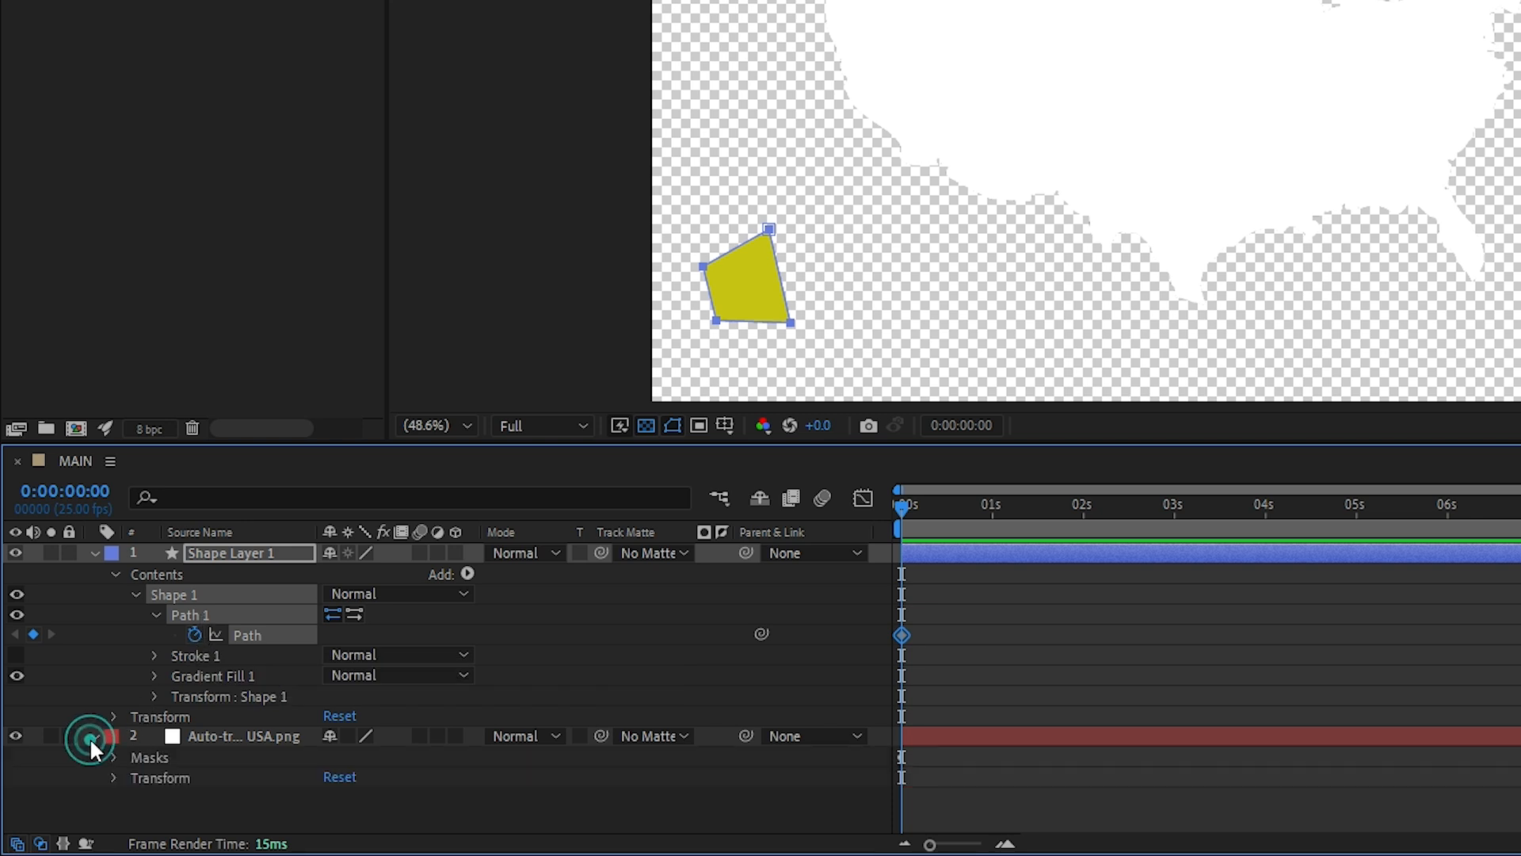
{"action": "left_click", "coordinate": [108, 758]}
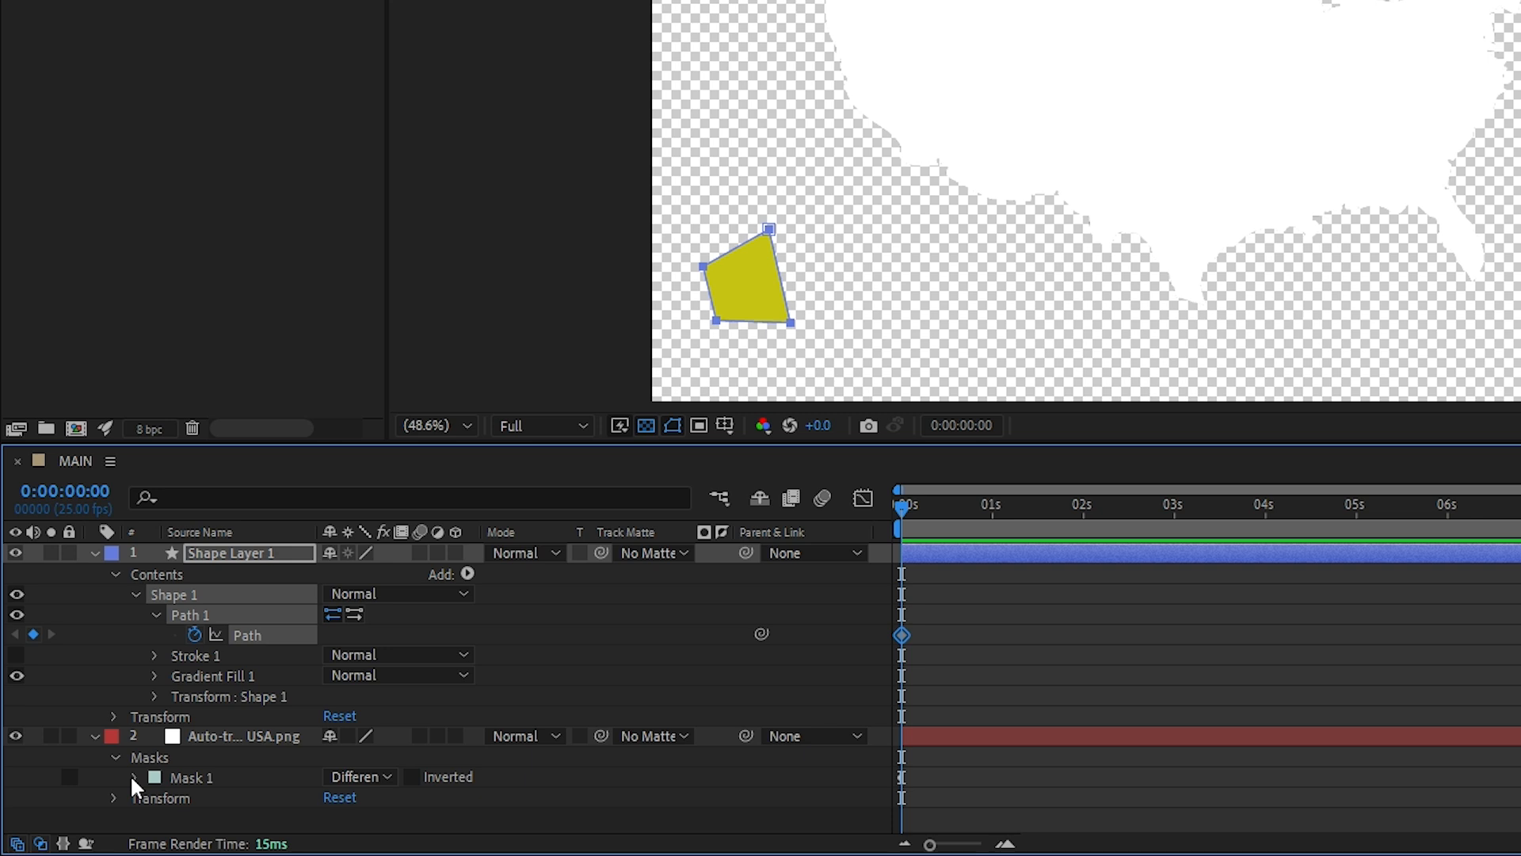
{"action": "left_click", "coordinate": [133, 777]}
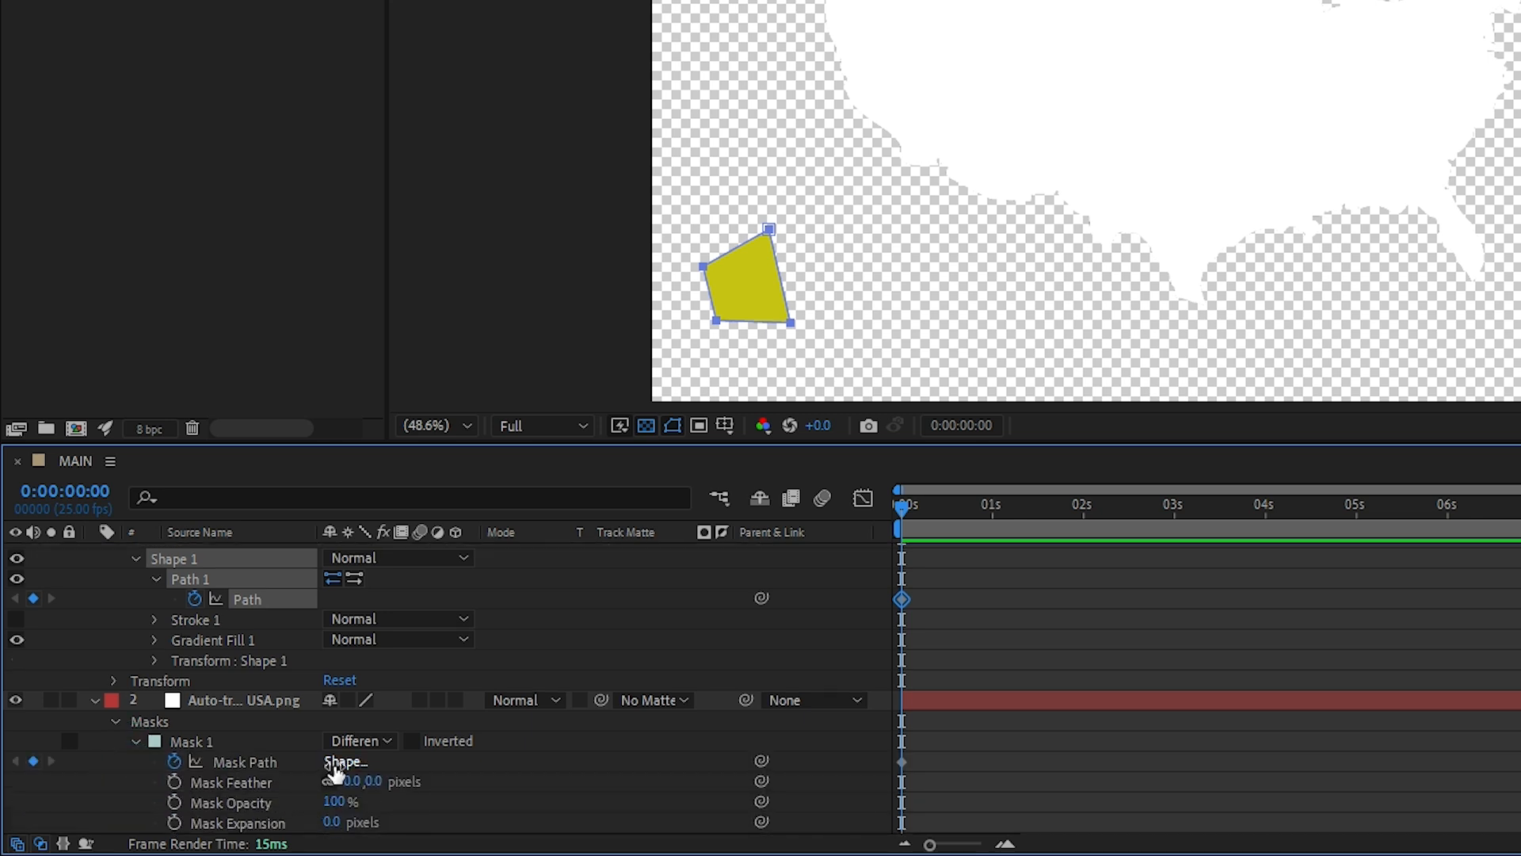
{"action": "left_click_drag", "start_coordinate": [985, 783], "coordinate": [871, 743]}
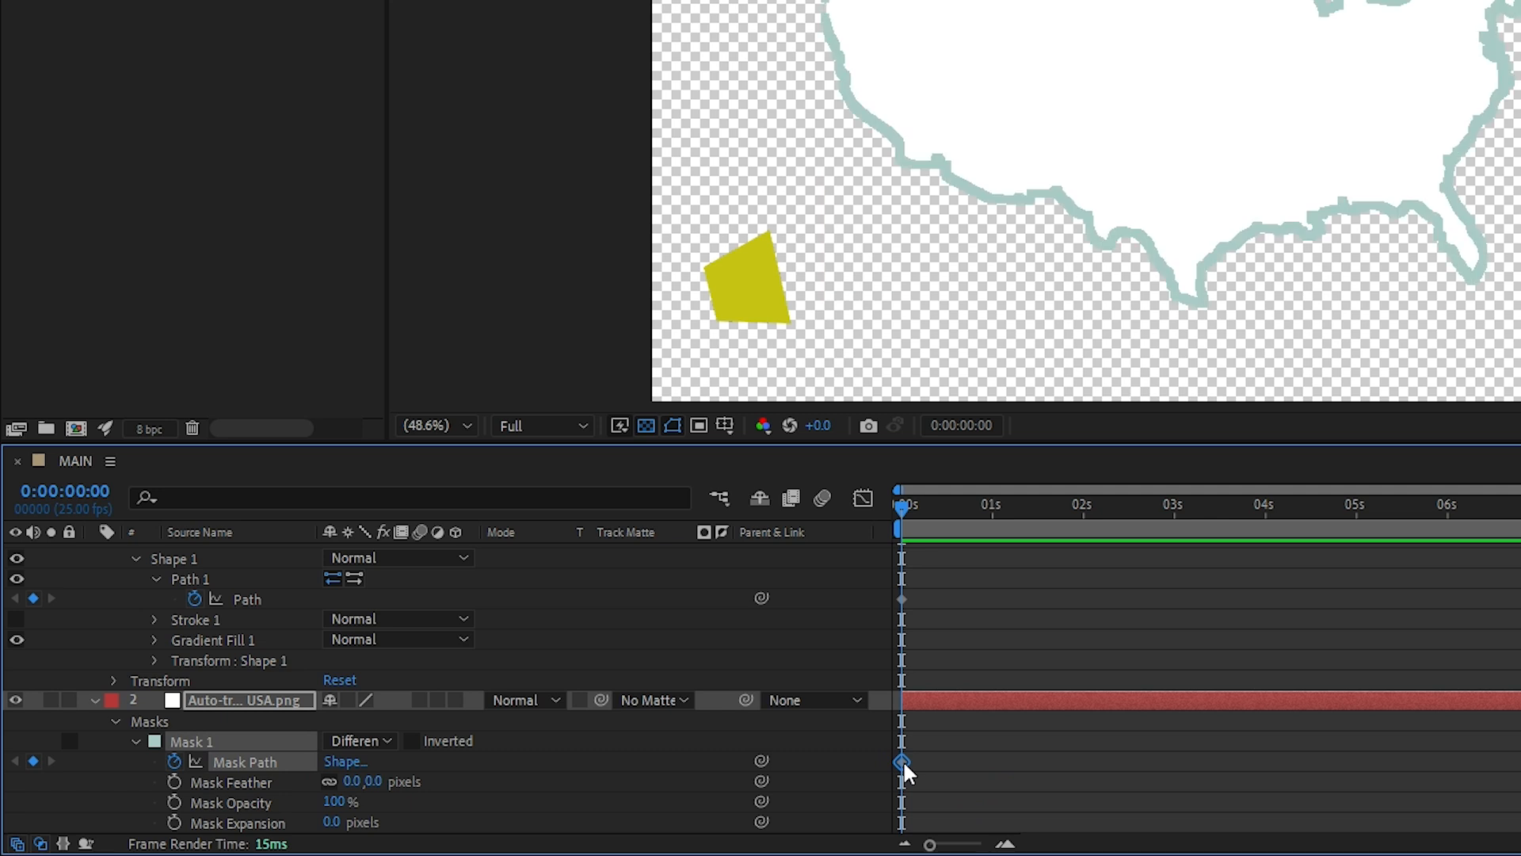
{"action": "key", "text": "ctrl+c"}
{"action": "scroll", "coordinate": [363, 603], "scroll_direction": "up", "scroll_amount": 1}
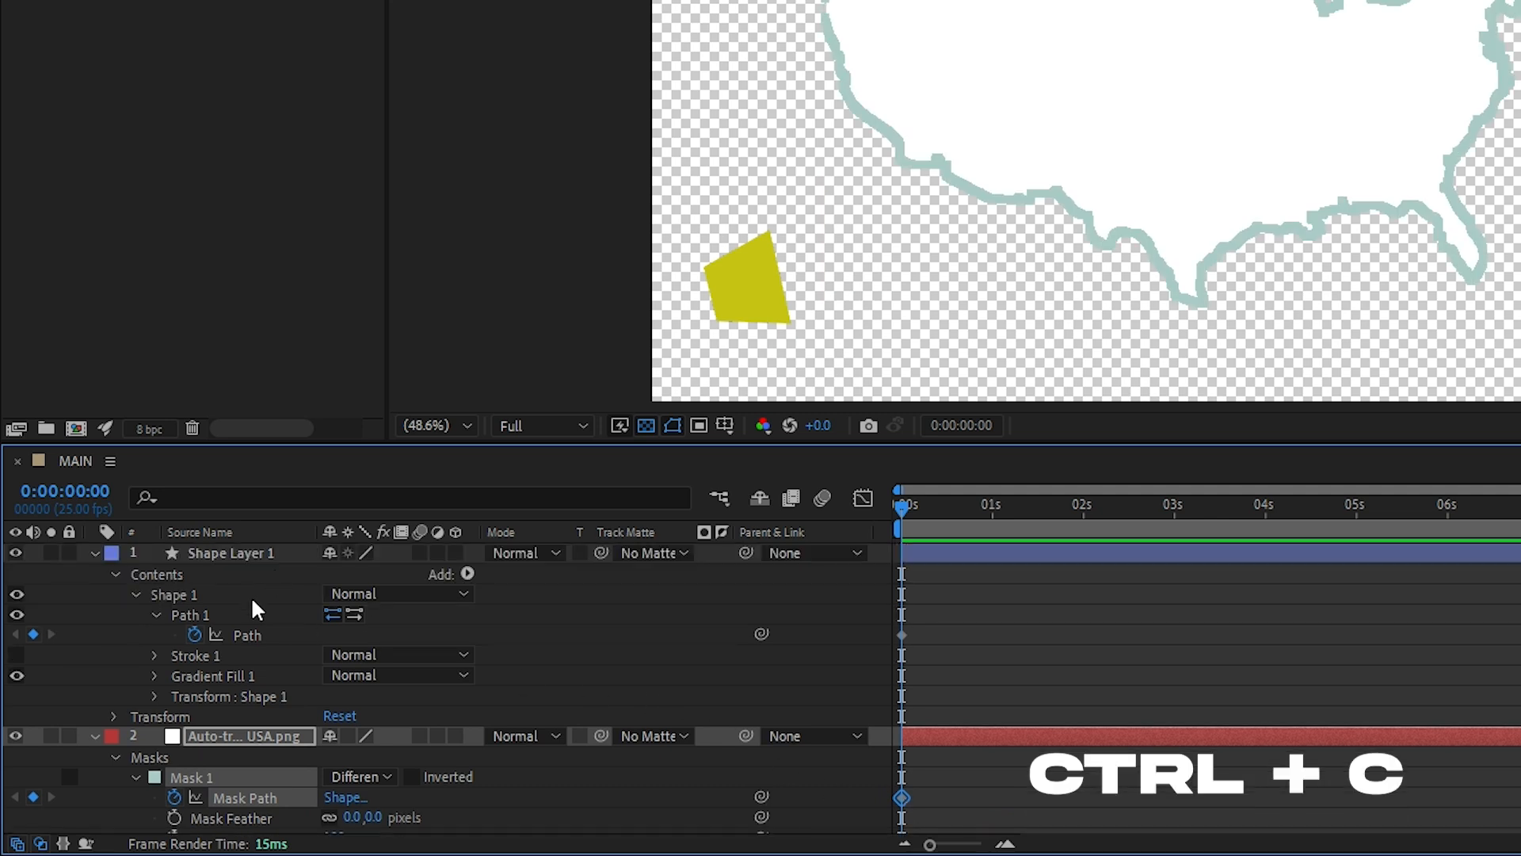
{"action": "left_click", "coordinate": [246, 636]}
{"action": "key", "text": "ctrl+v"}
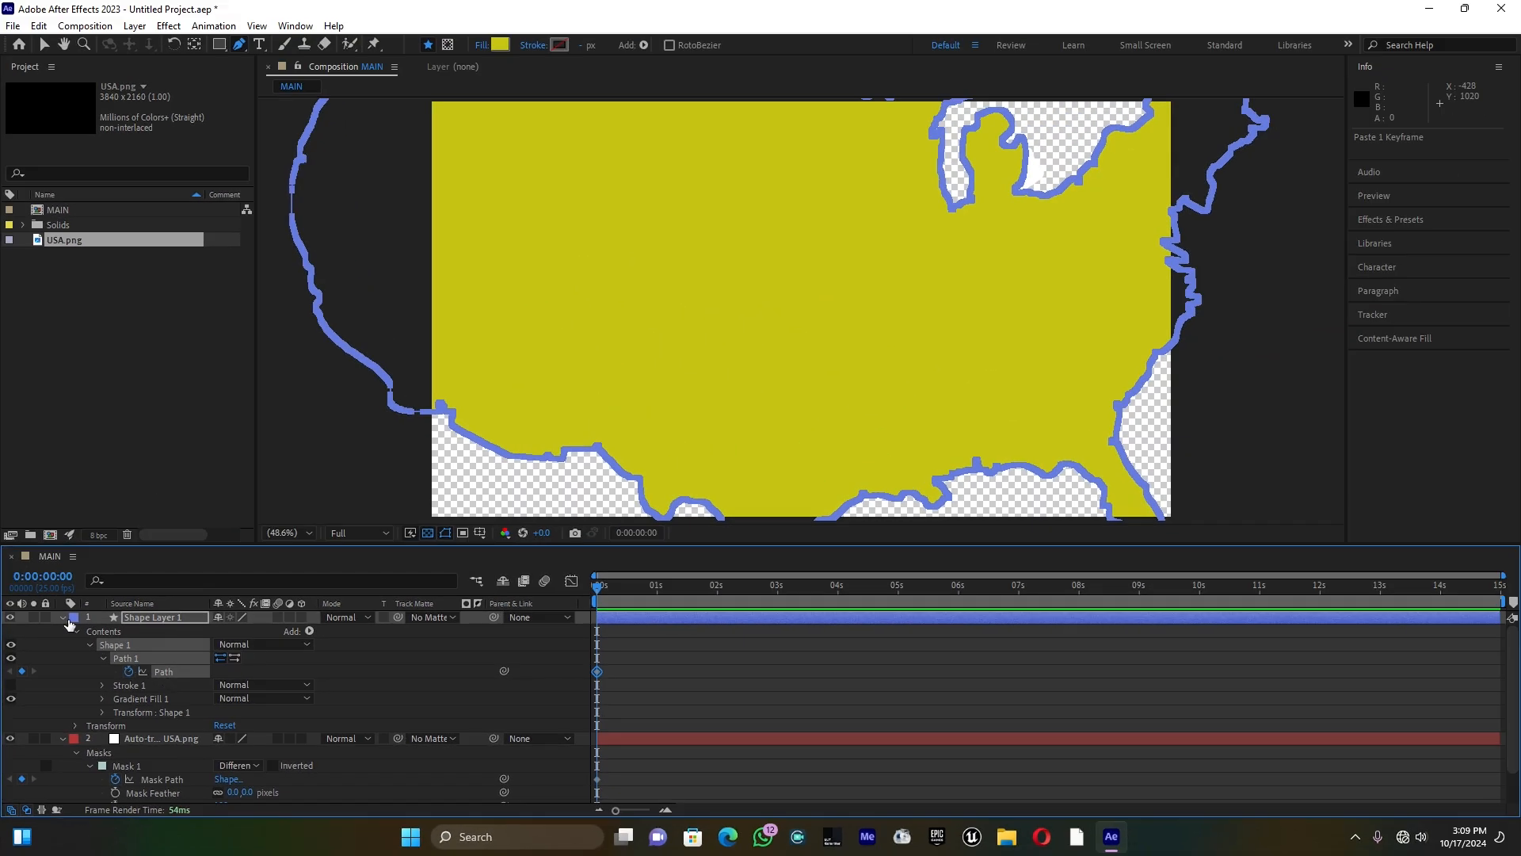
Step: Collapse both layers' properties and delete the auto-traced USA.png layer
{"action": "left_click", "coordinate": [63, 618]}
{"action": "left_click", "coordinate": [62, 631]}
{"action": "left_click", "coordinate": [169, 634]}
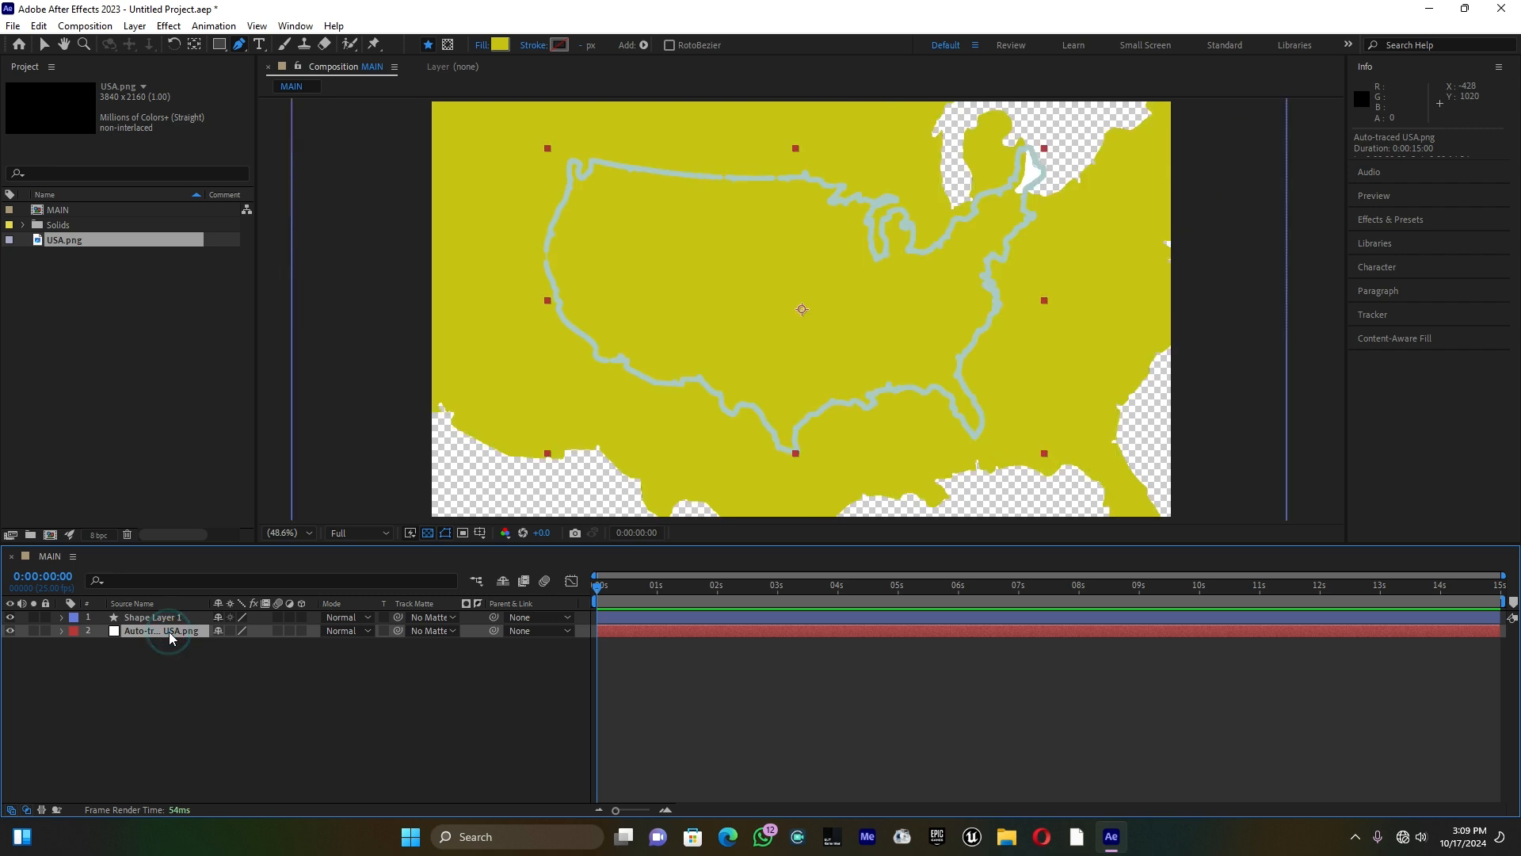
{"action": "key", "text": "Delete"}
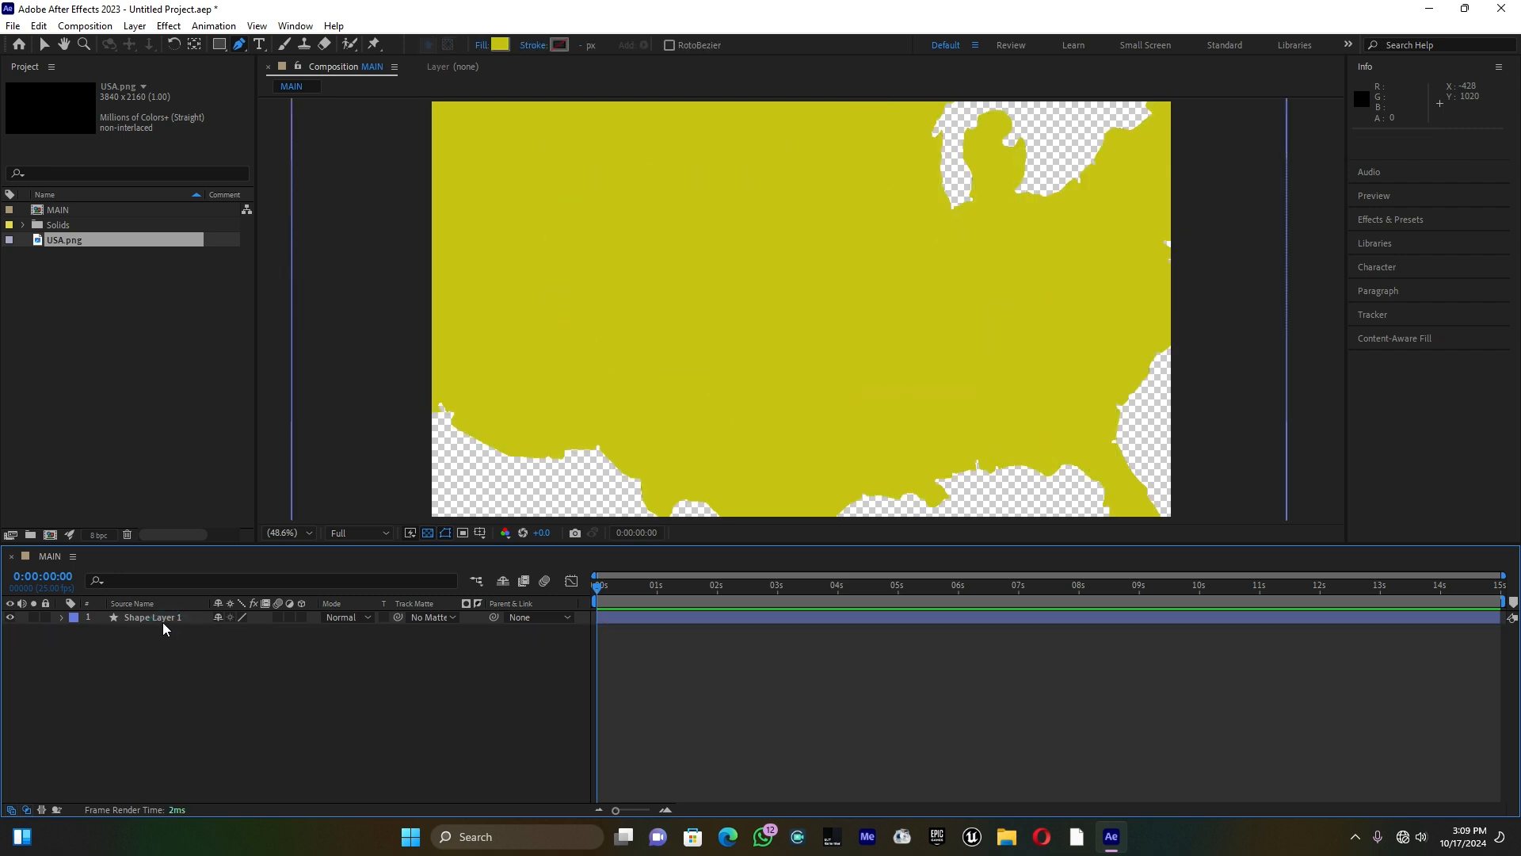
Step: Set the scale of Shape Layer 1 to 50% and turn it into a 3D layer
{"action": "left_click", "coordinate": [161, 623]}
{"action": "key", "text": "s"}
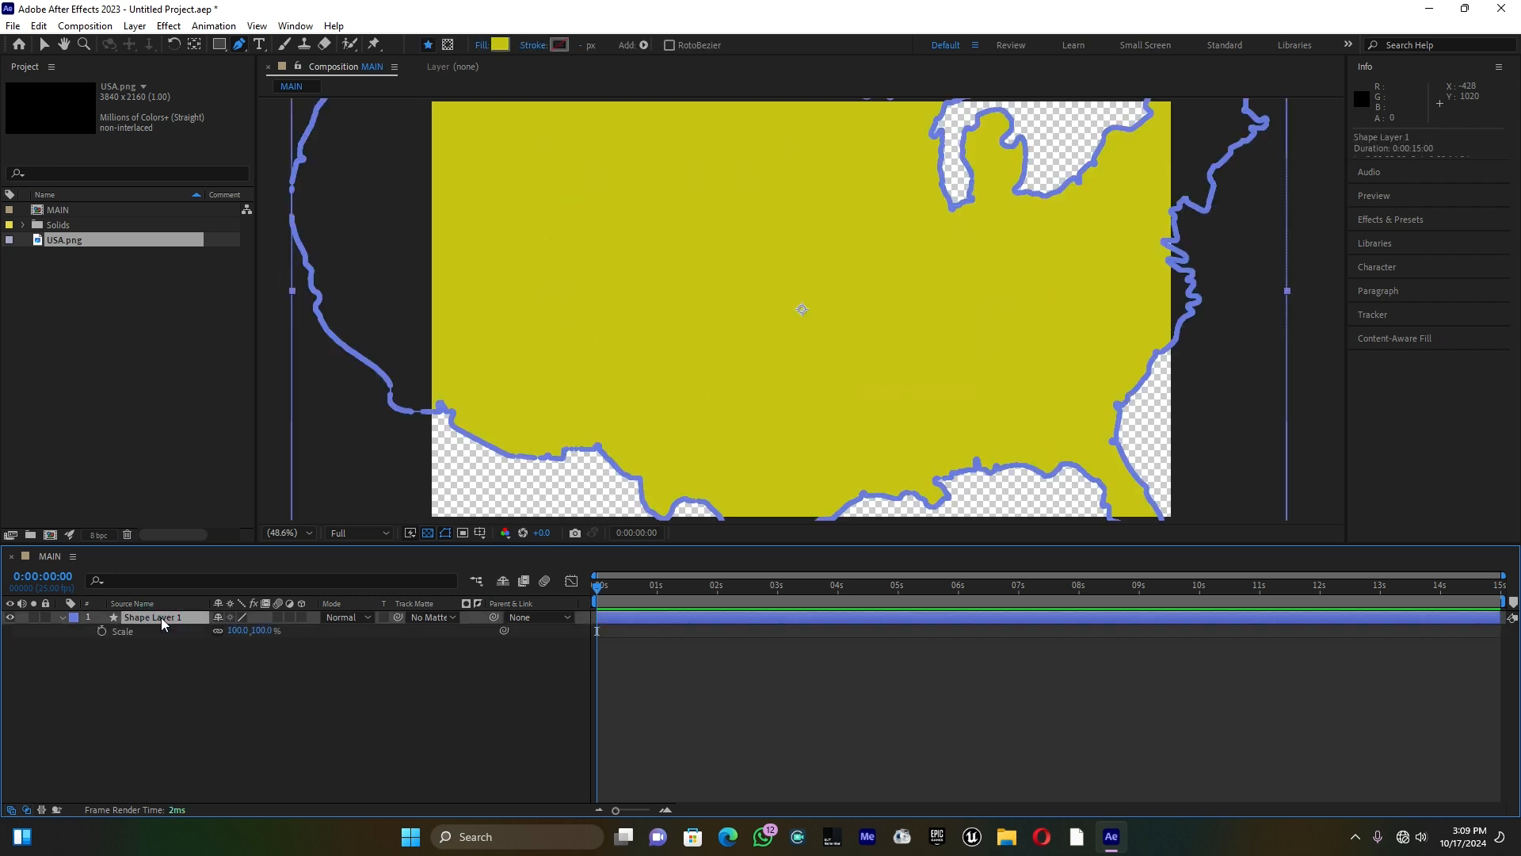
{"action": "left_click", "coordinate": [238, 632]}
{"action": "type", "text": "50"}
{"action": "key", "text": "Return"}
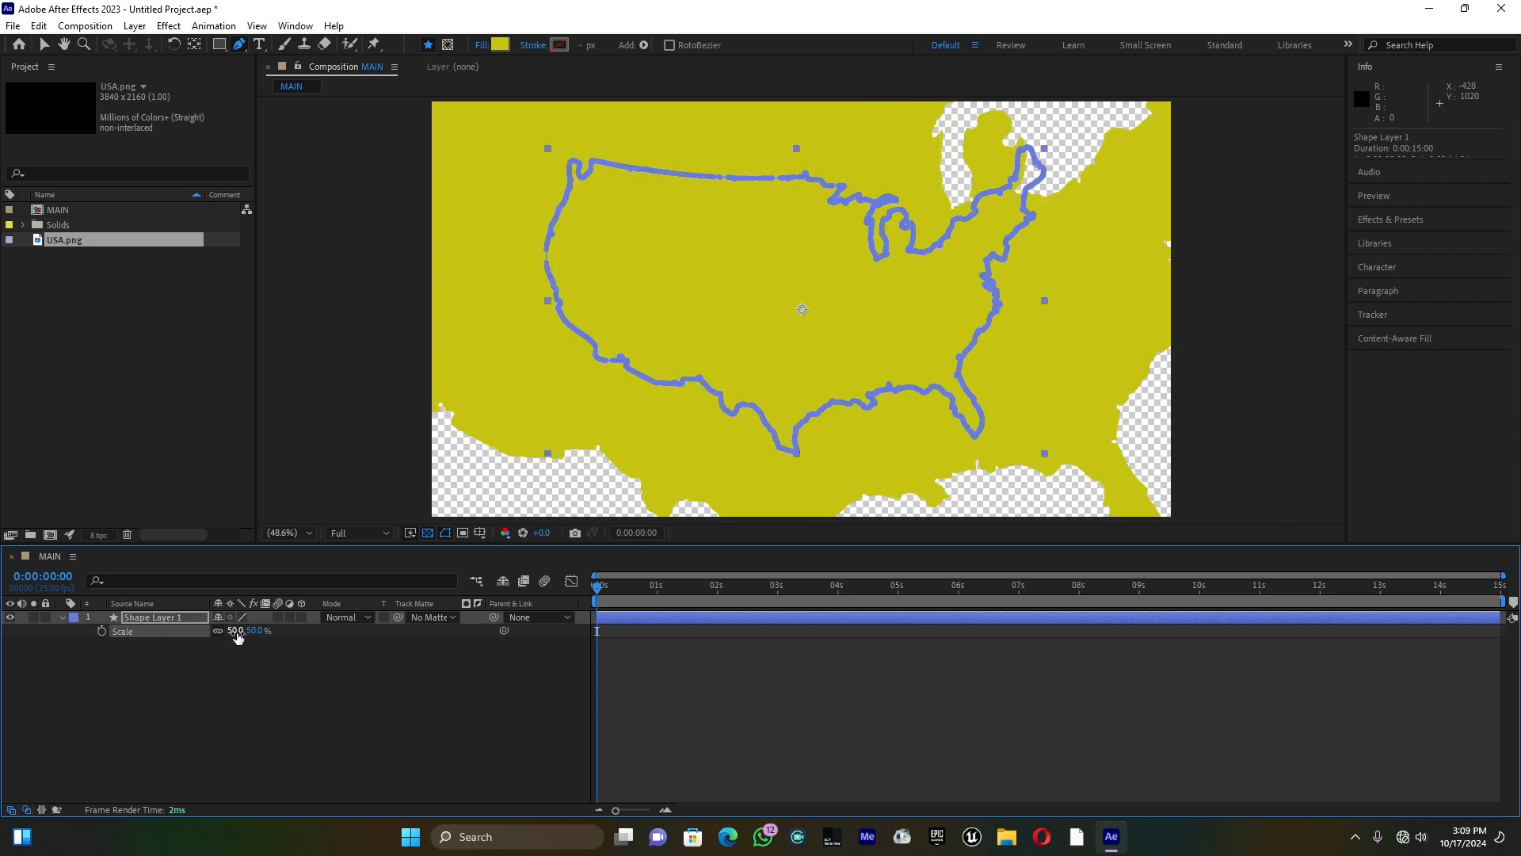
{"action": "left_click", "coordinate": [62, 618]}
{"action": "left_click", "coordinate": [303, 618]}
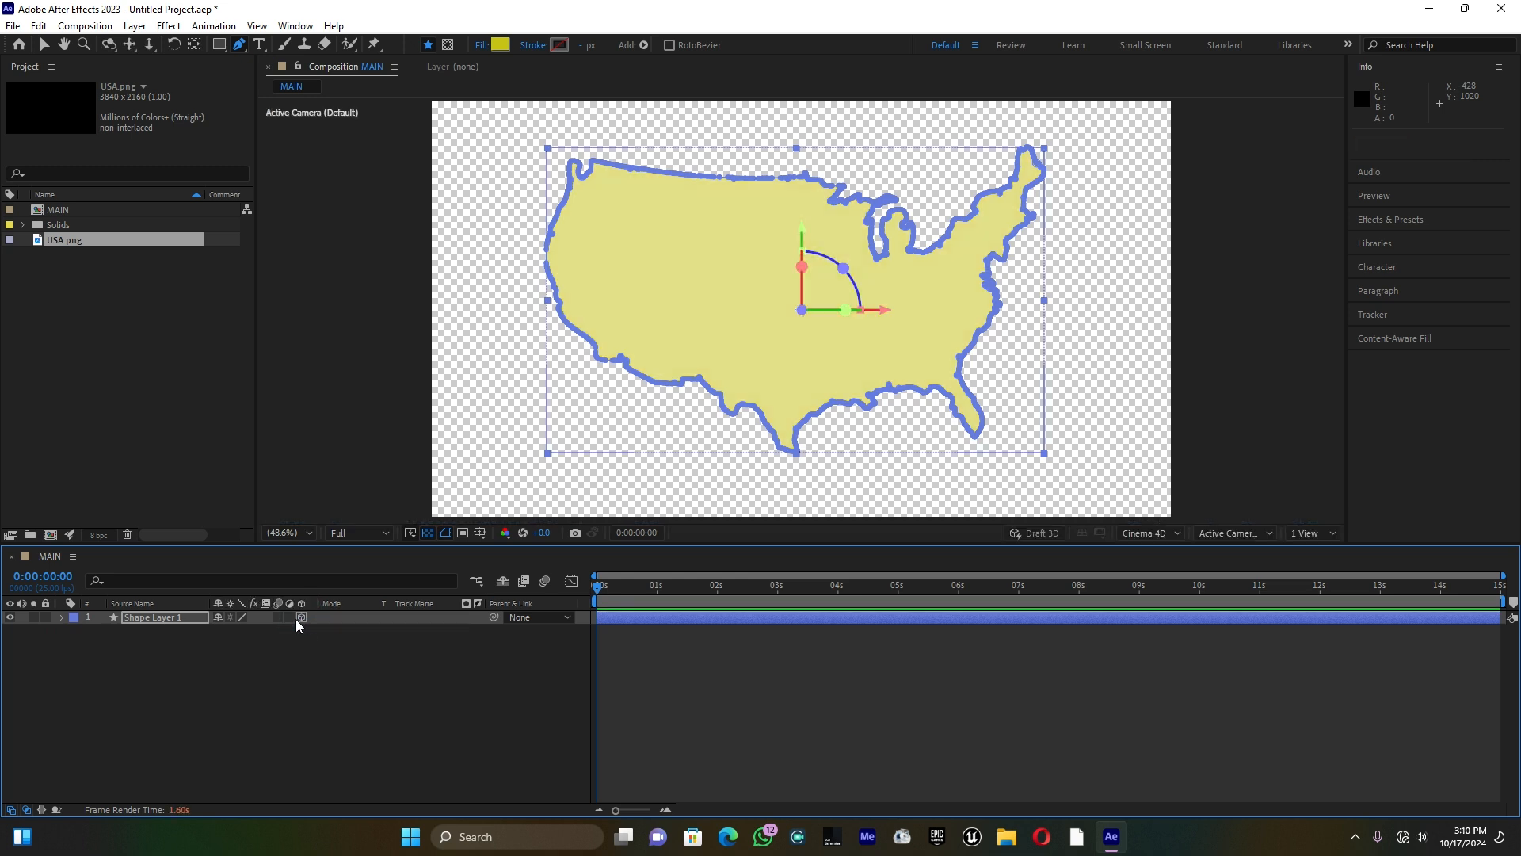
Step: Create a dark gray 1920 x 1080 px solid and place it beneath the map shape layer
{"action": "right_click", "coordinate": [241, 670]}
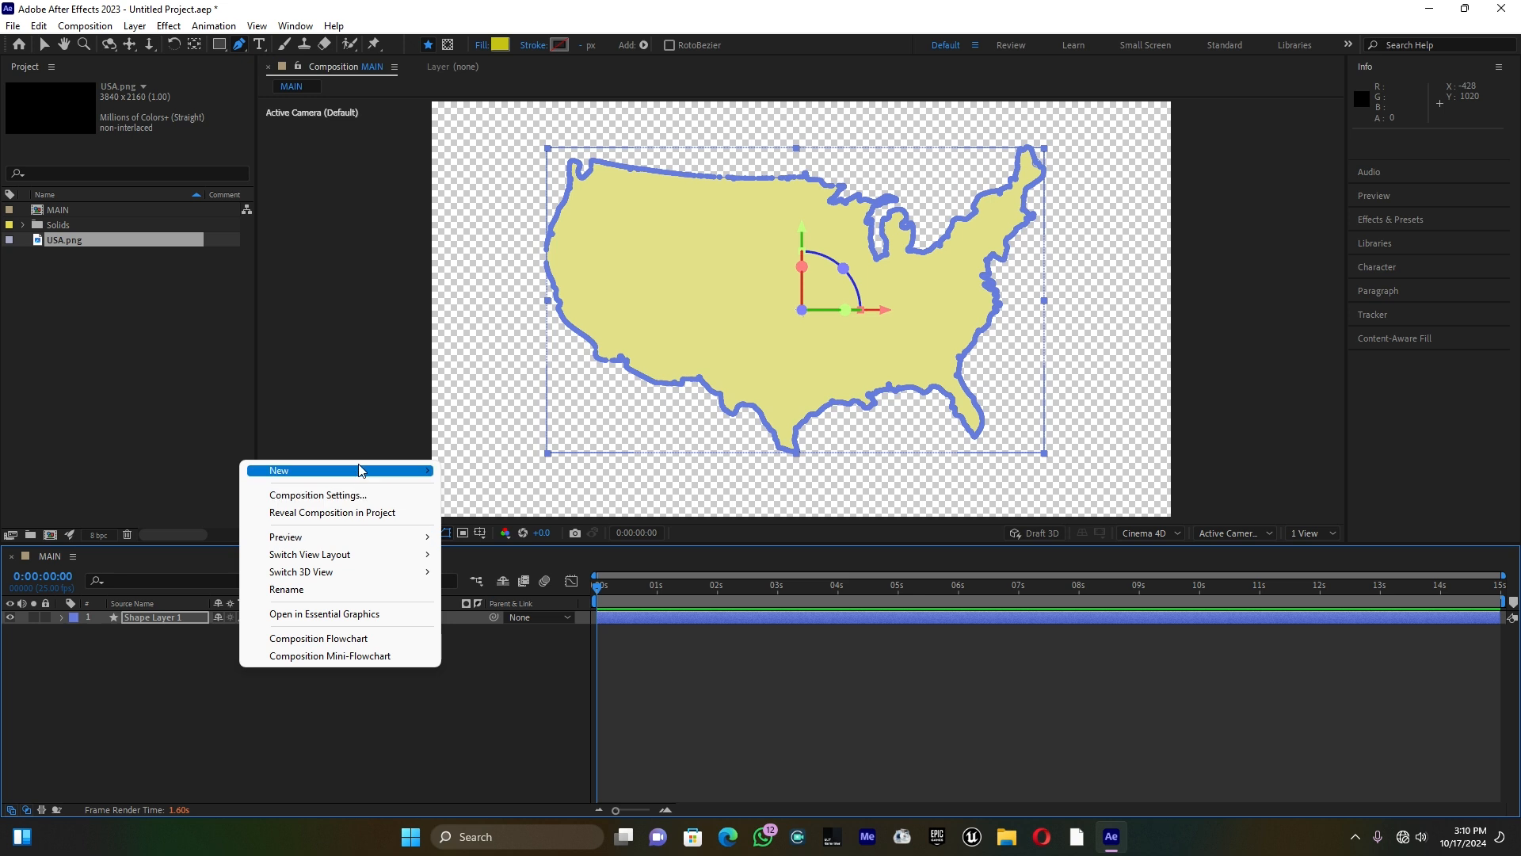
{"action": "mouse_move", "coordinate": [361, 470]}
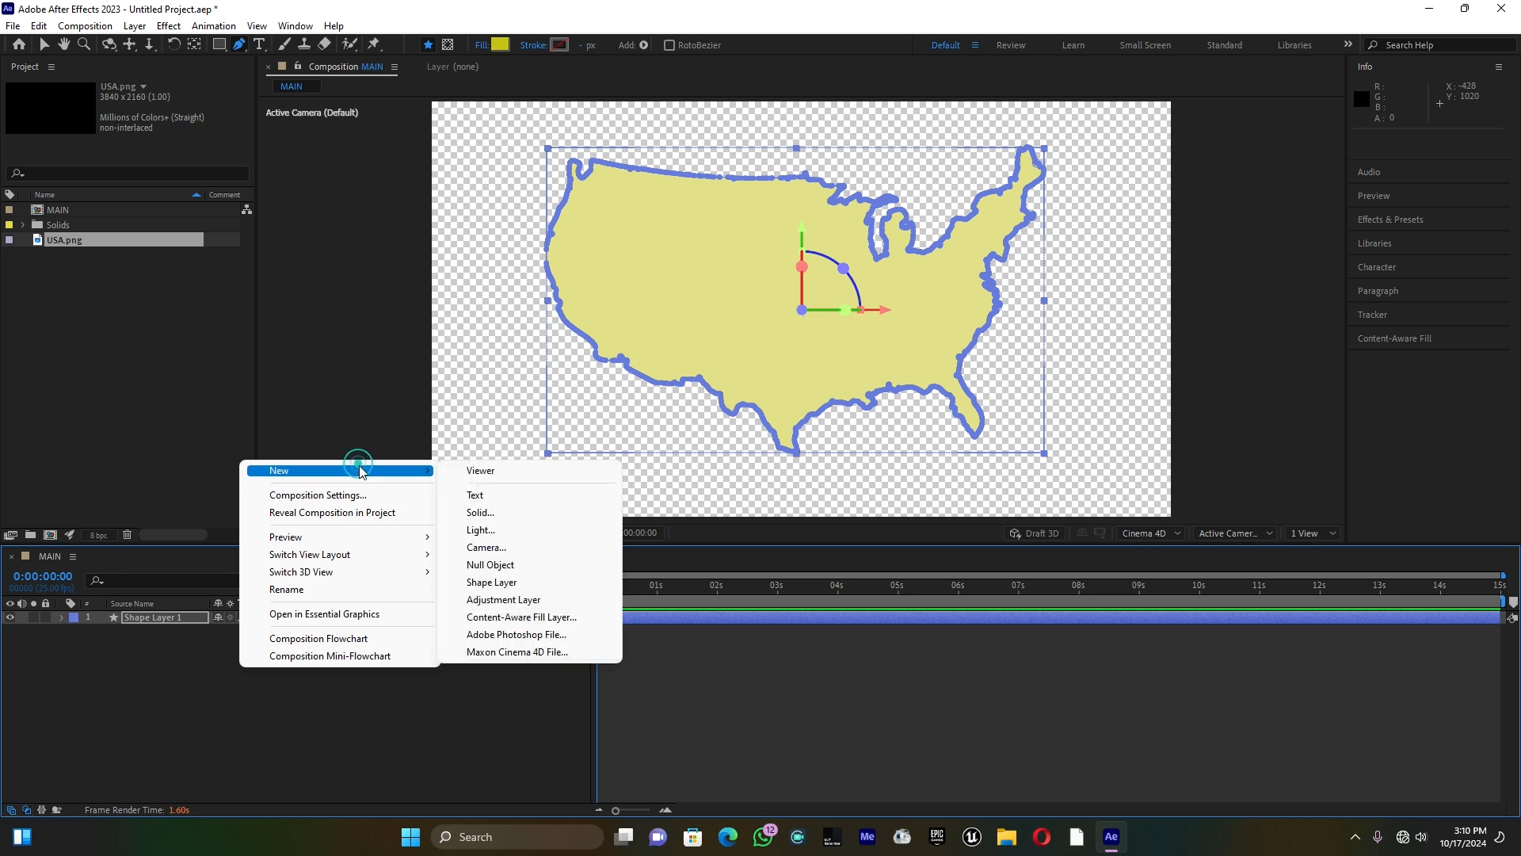
{"action": "left_click", "coordinate": [501, 518]}
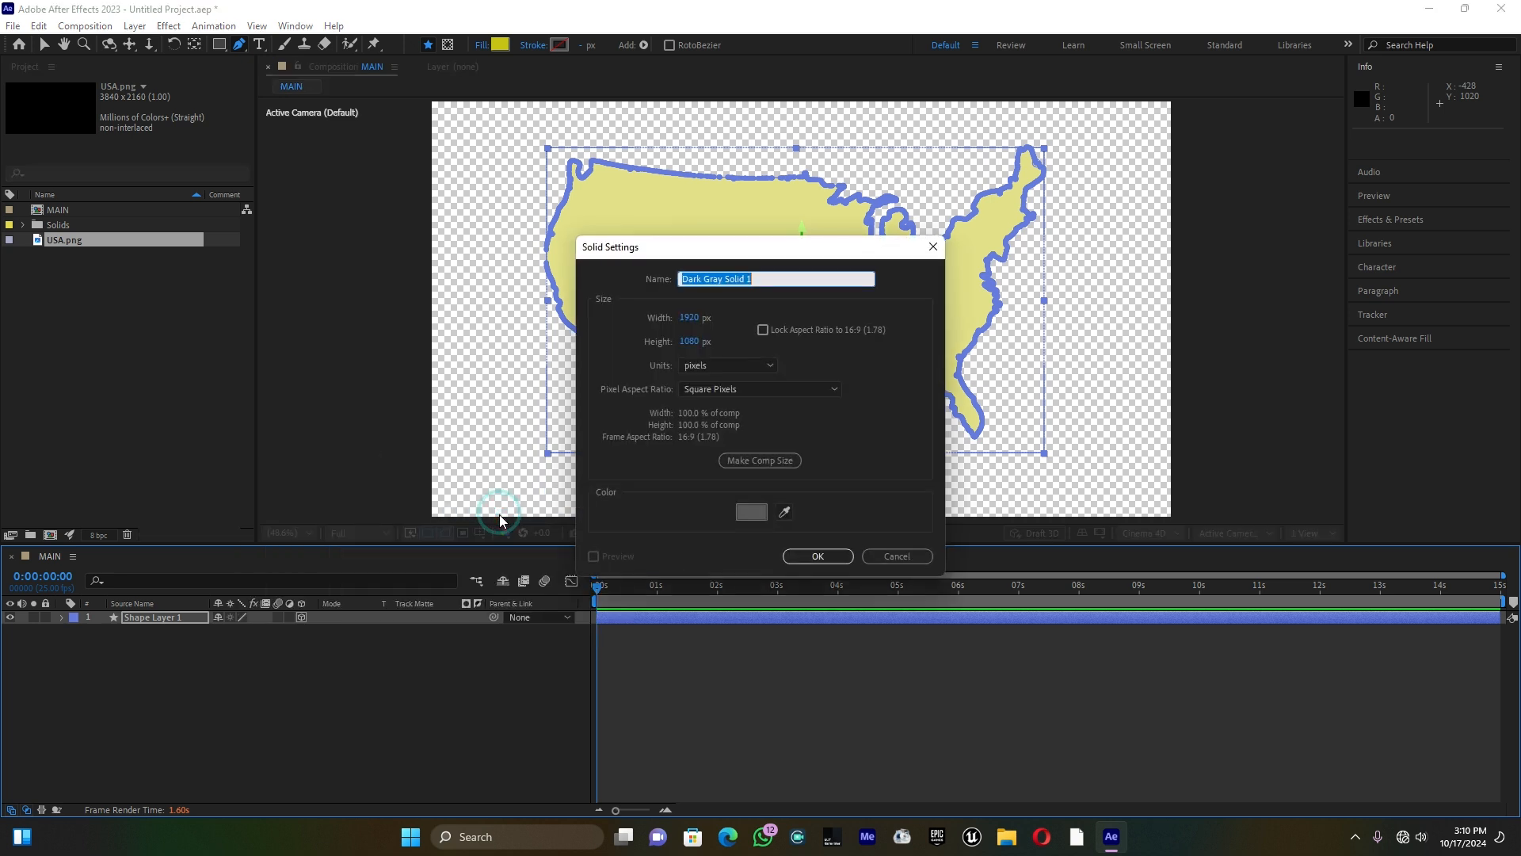
{"action": "left_click", "coordinate": [800, 555]}
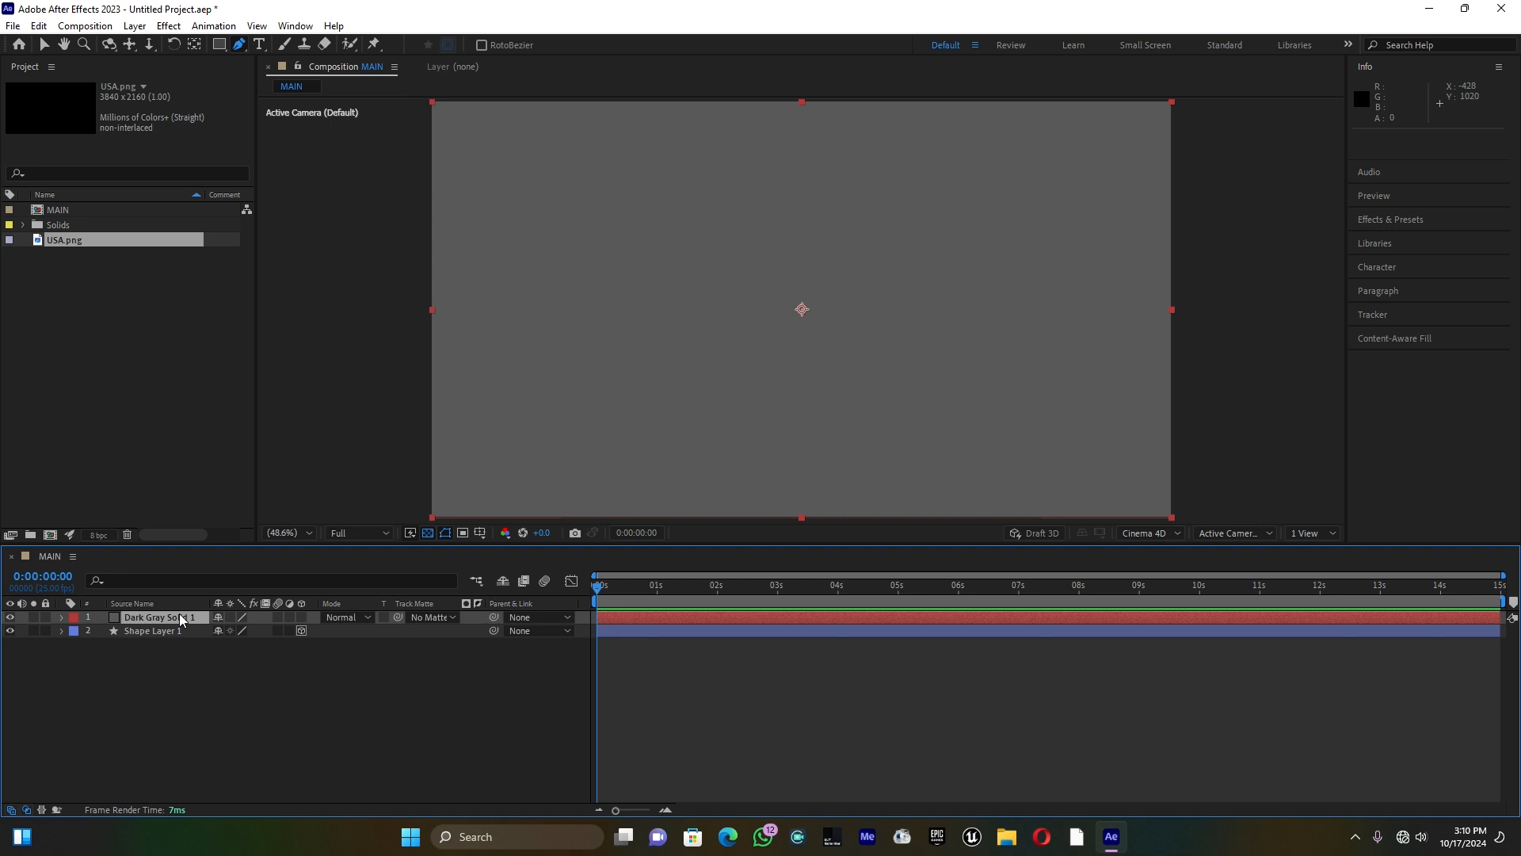
{"action": "left_click_drag", "start_coordinate": [181, 619], "coordinate": [181, 664]}
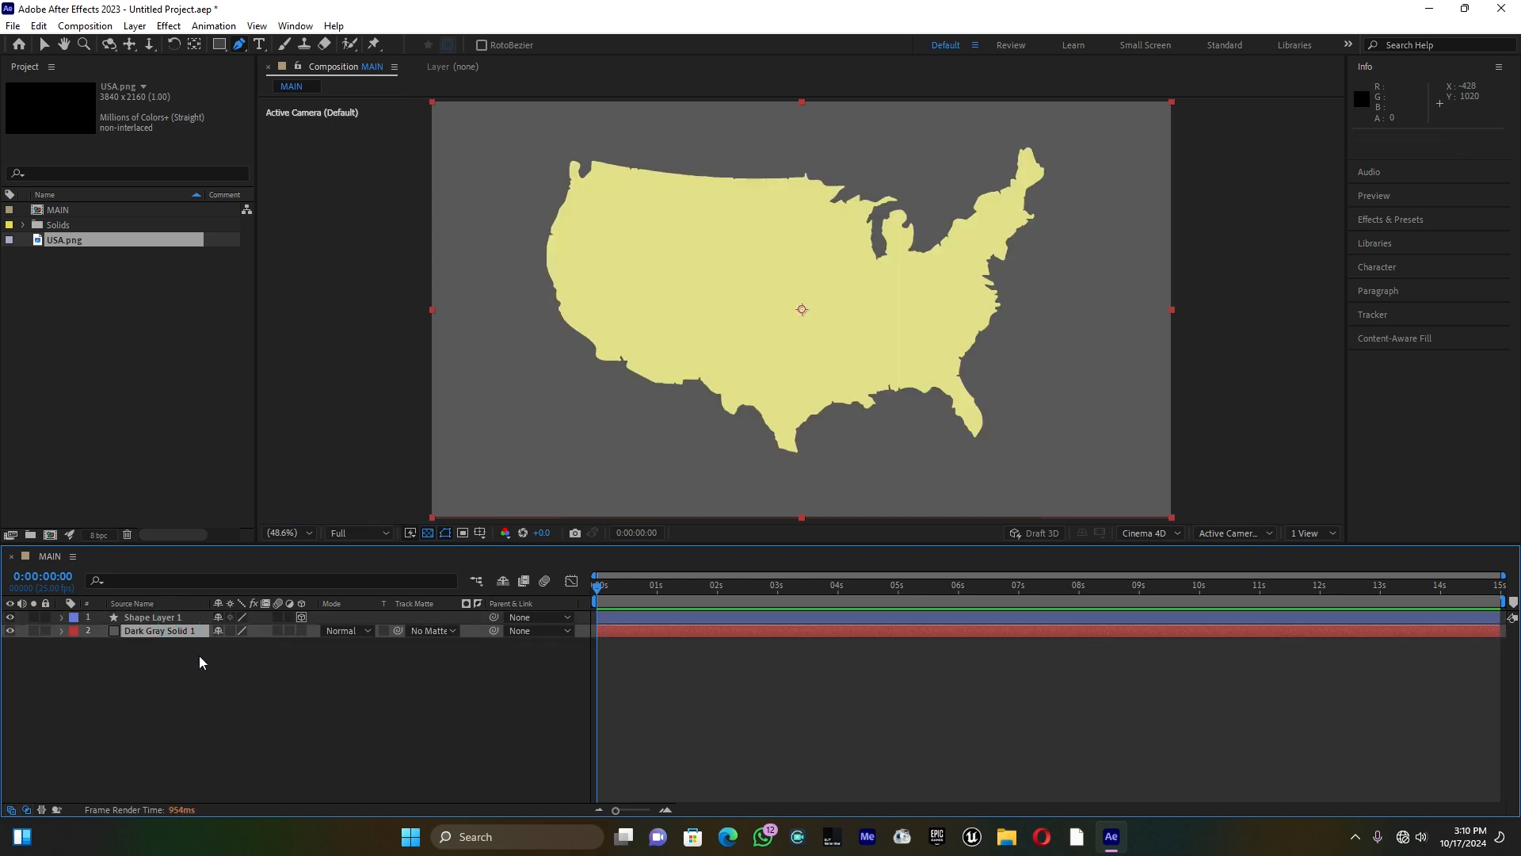
Step: Search the effects for "ramp" and apply Gradient Ramp to Dark Gray Solid 1
{"action": "left_click", "coordinate": [1405, 221]}
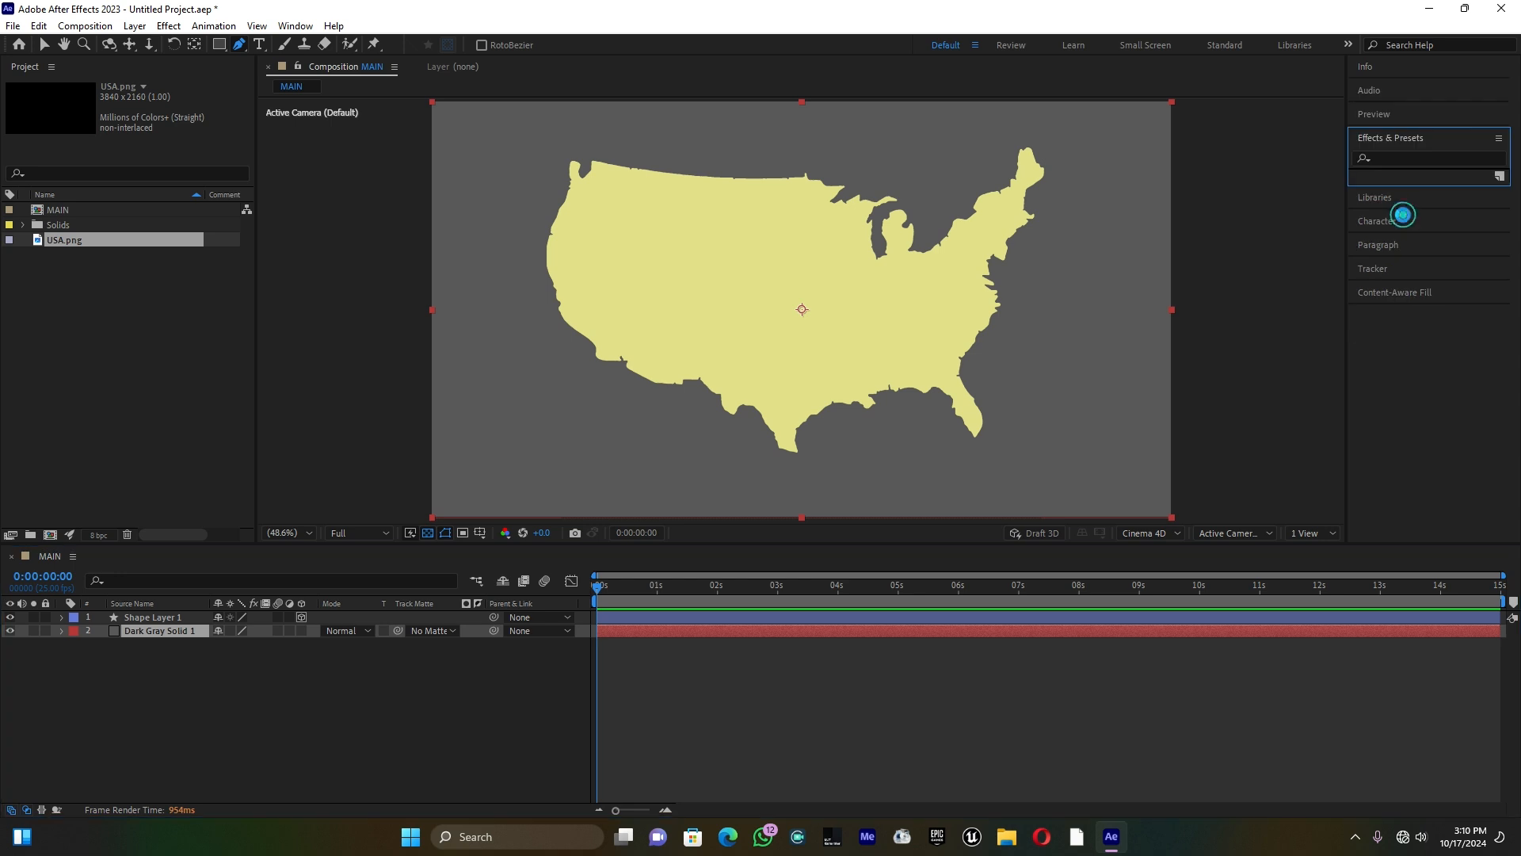
{"action": "left_click", "coordinate": [1422, 160]}
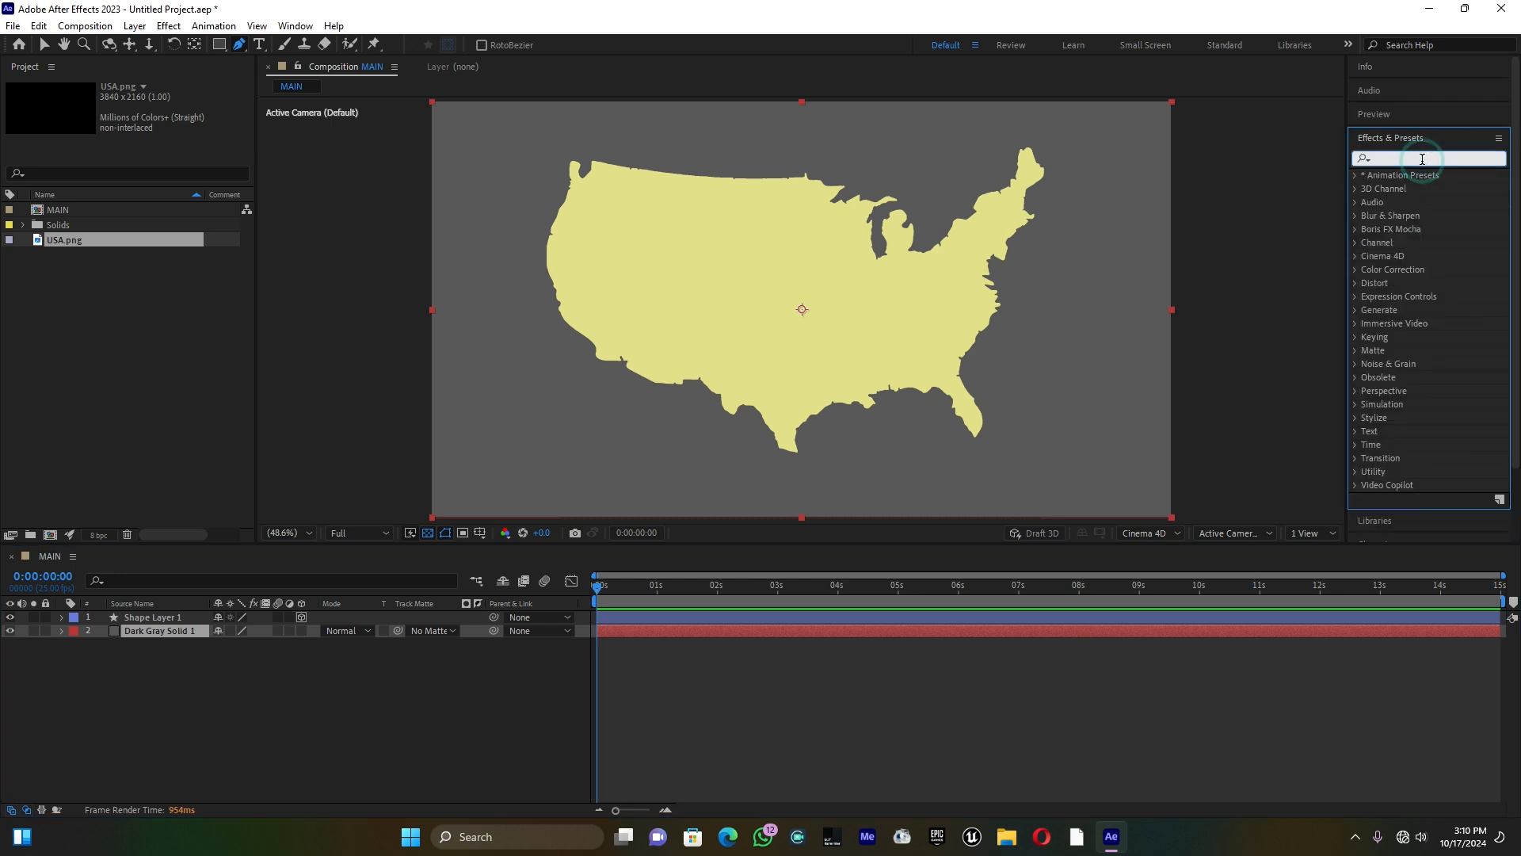
{"action": "type", "text": "ramp"}
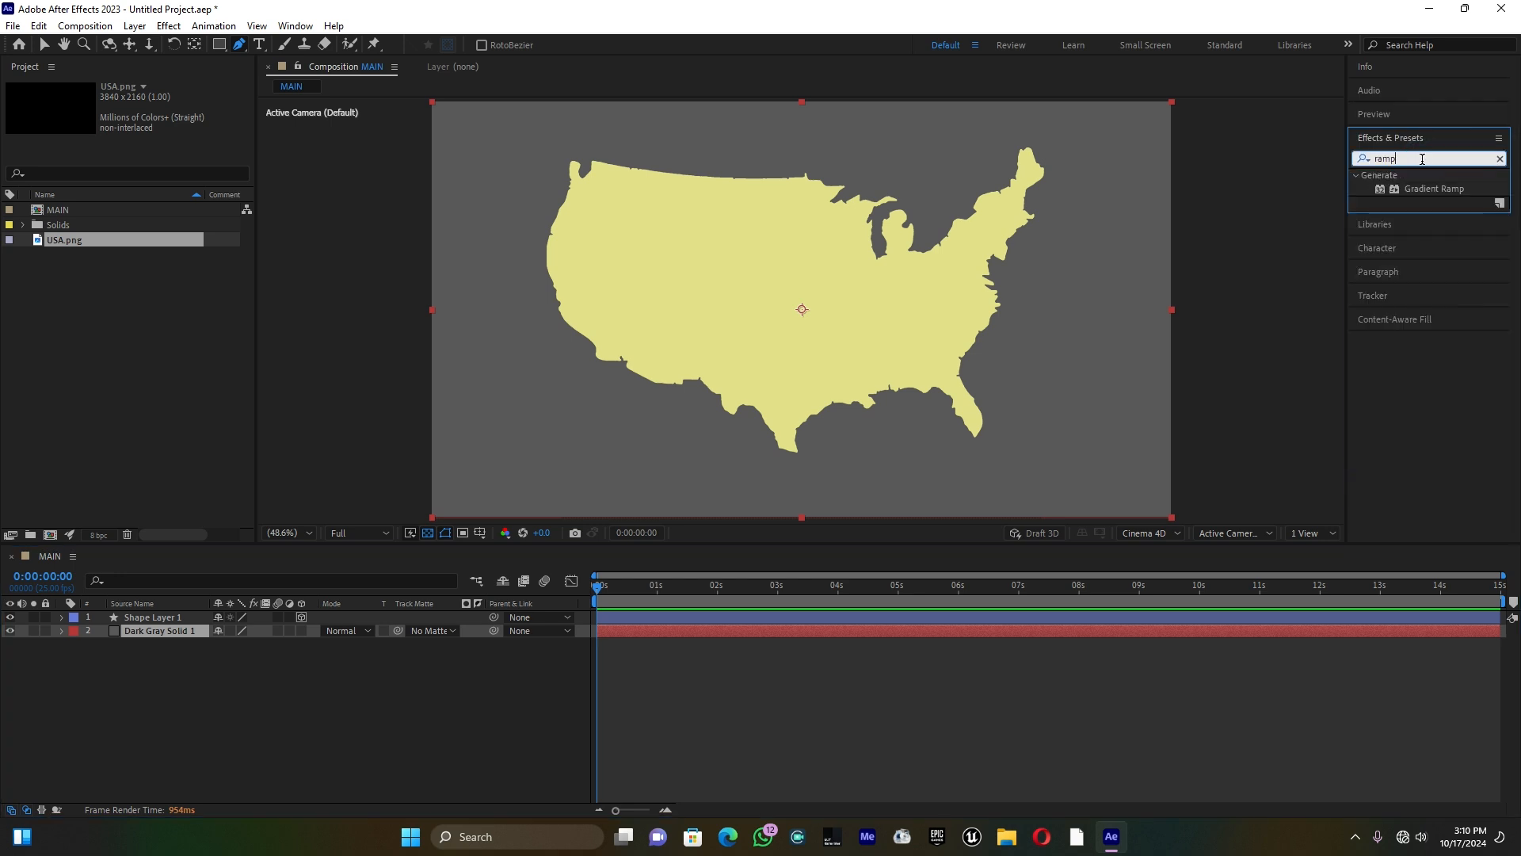
{"action": "left_click_drag", "start_coordinate": [1458, 186], "coordinate": [189, 633]}
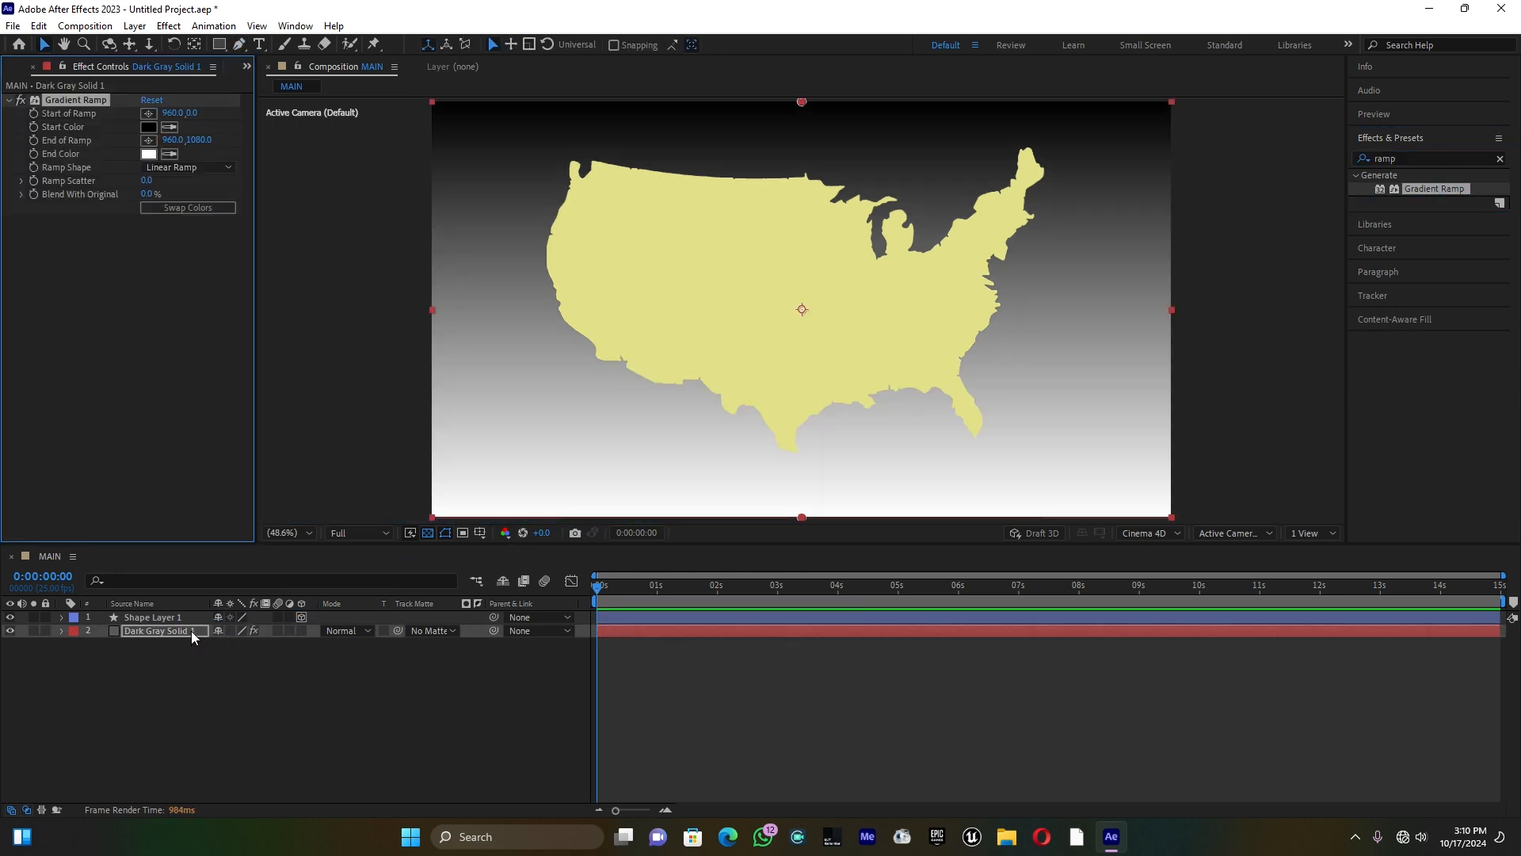
Step: Set the Gradient Ramp's start color to dark gray 4B4B4B
{"action": "left_click", "coordinate": [149, 127]}
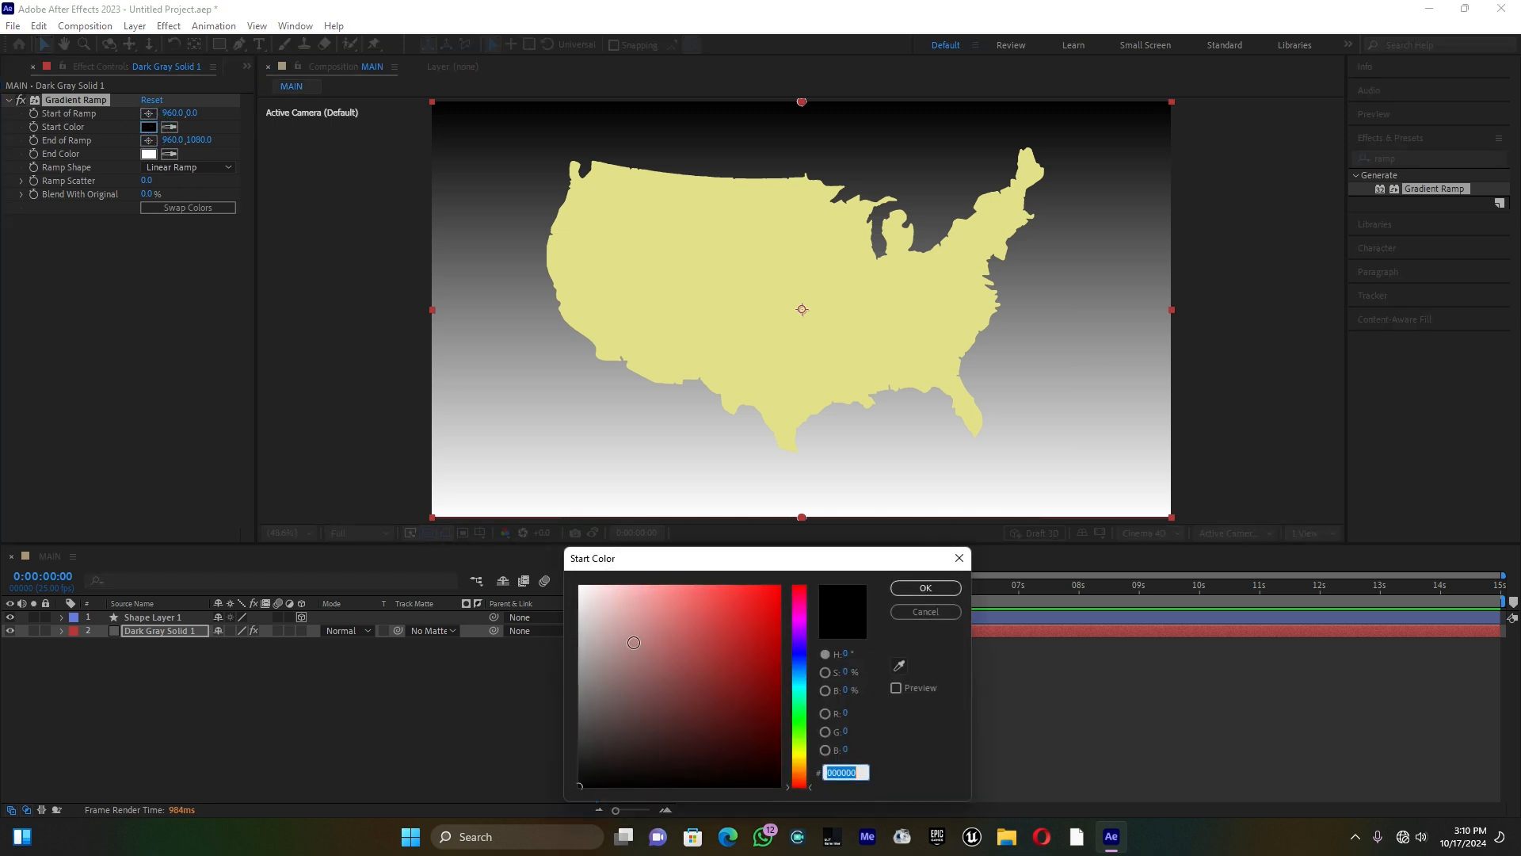
{"action": "left_click_drag", "start_coordinate": [625, 678], "coordinate": [566, 727]}
{"action": "left_click", "coordinate": [915, 592]}
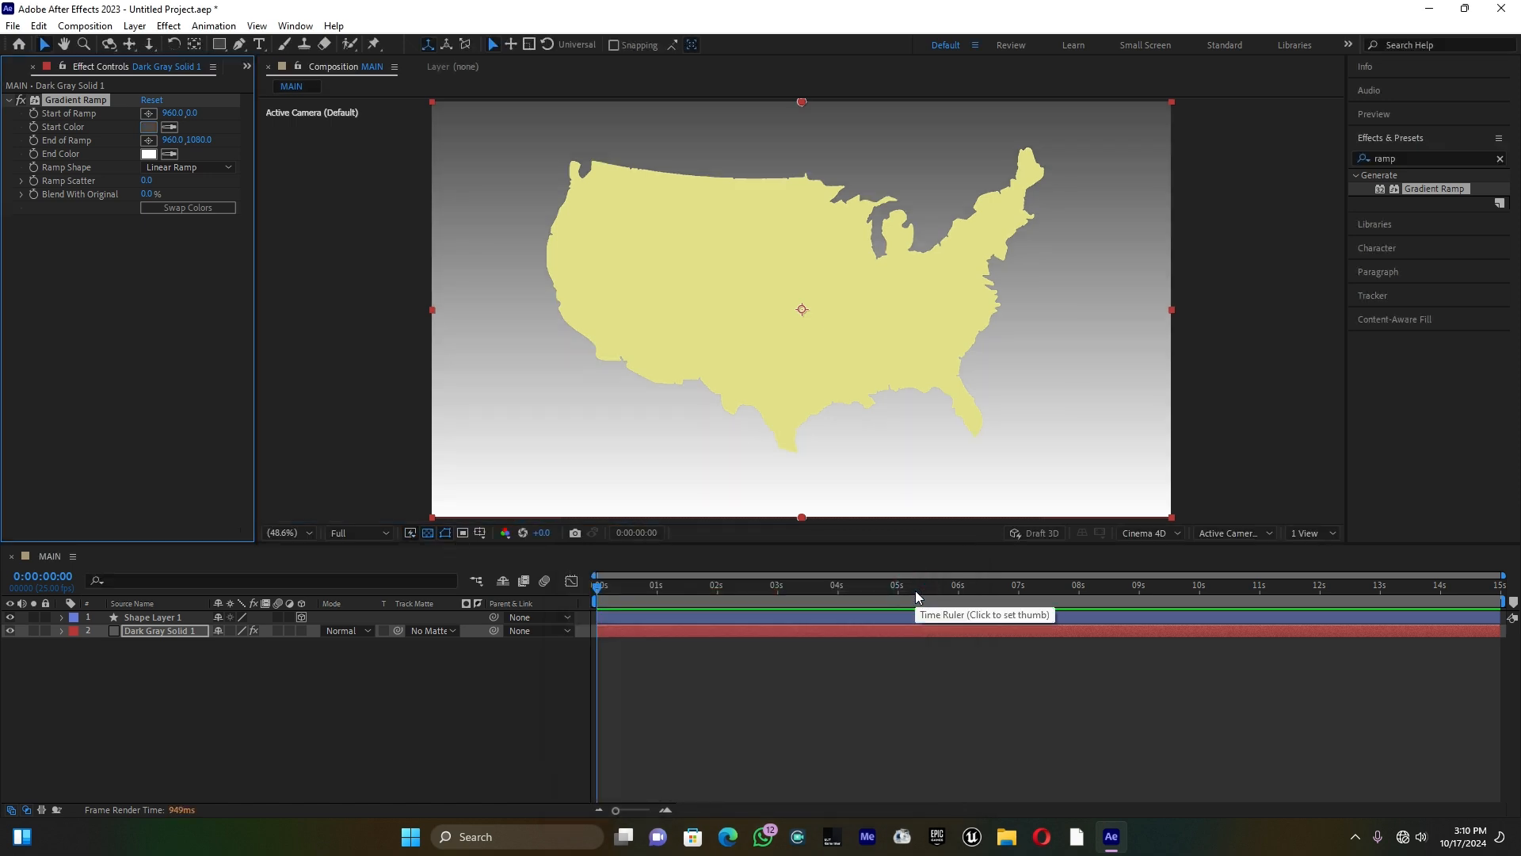
Step: Set the Gradient Ramp's start color to dark slate blue 3E575E
{"action": "left_click", "coordinate": [147, 127]}
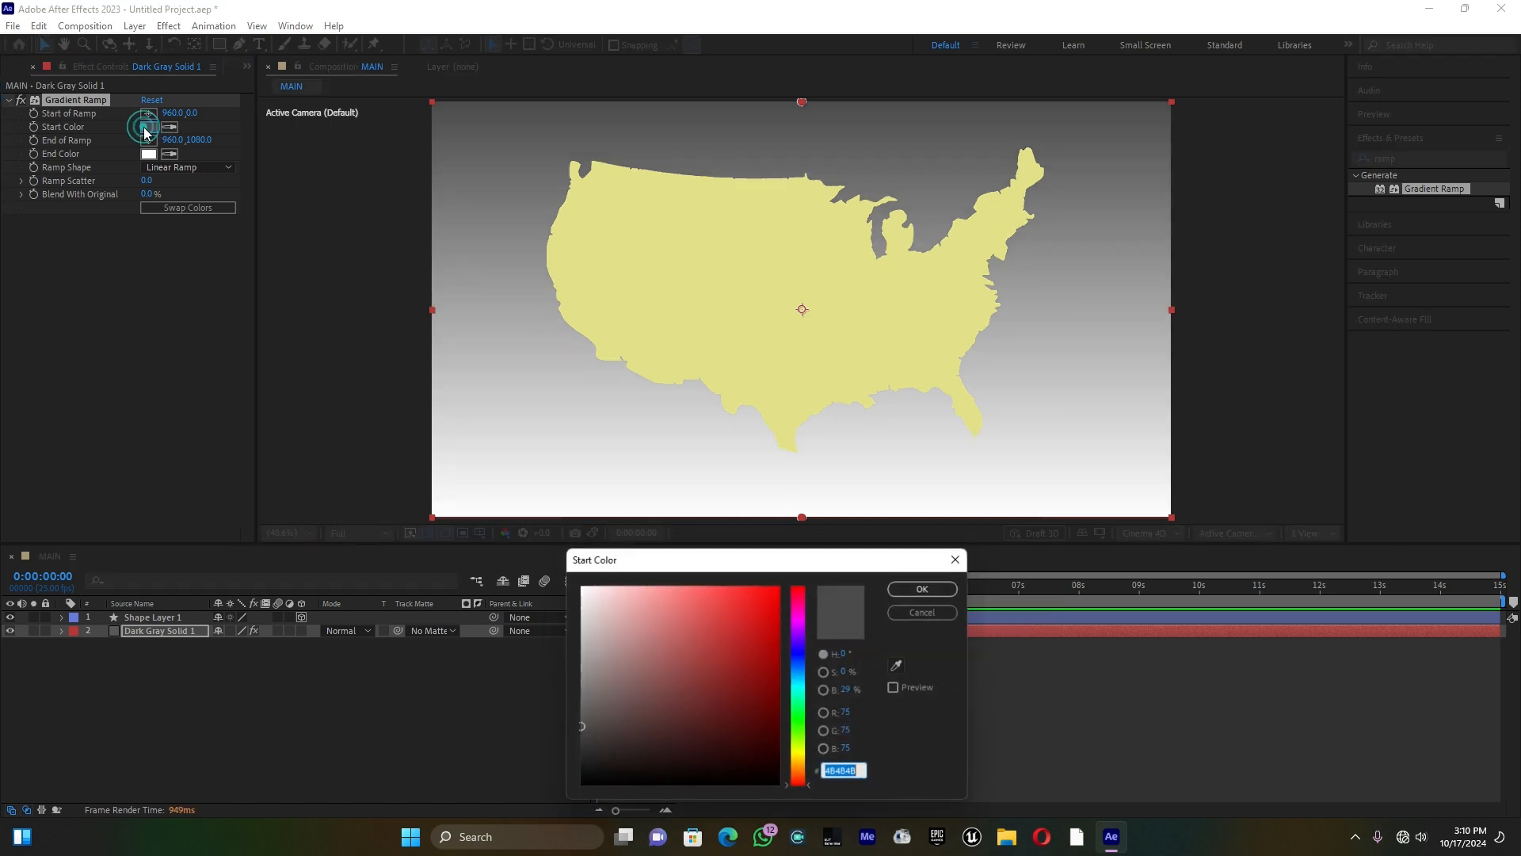
{"action": "left_click", "coordinate": [805, 656]}
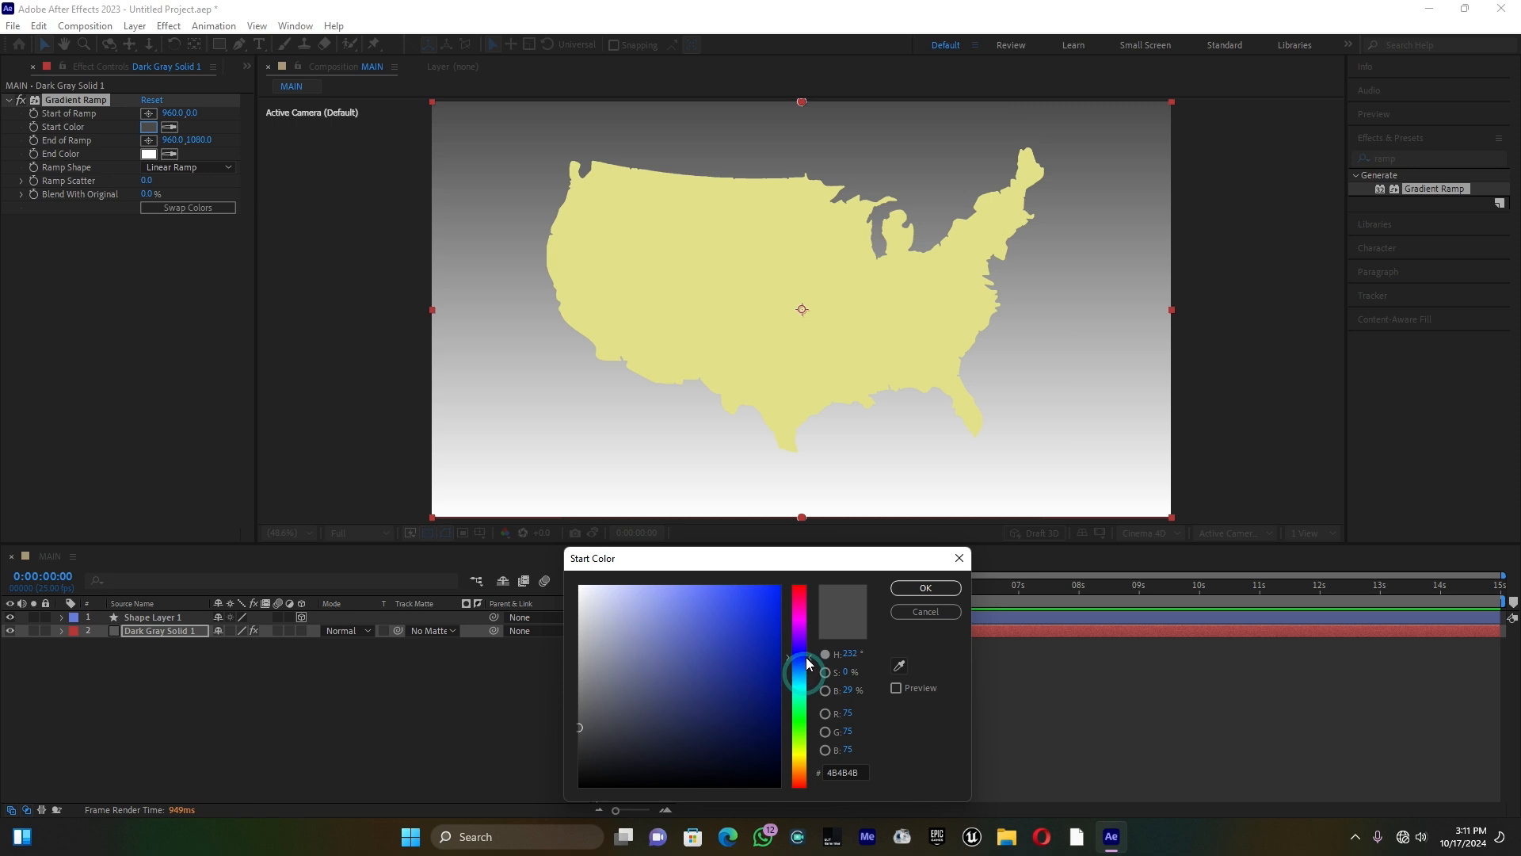
{"action": "left_click_drag", "start_coordinate": [613, 697], "coordinate": [620, 708]}
{"action": "left_click_drag", "start_coordinate": [803, 671], "coordinate": [806, 694]}
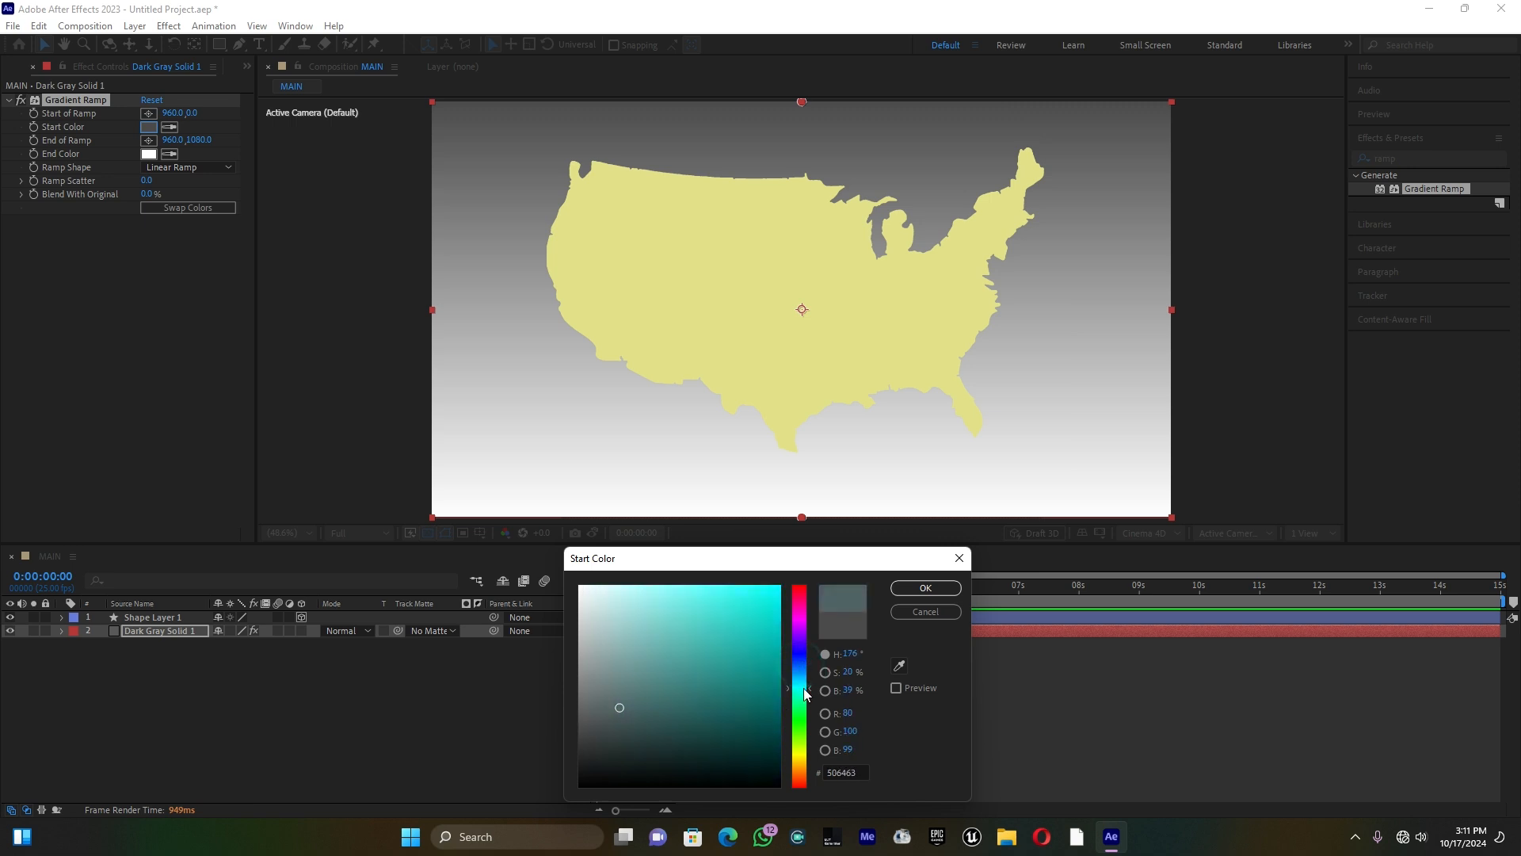
{"action": "left_click_drag", "start_coordinate": [625, 711], "coordinate": [629, 717]}
{"action": "left_click_drag", "start_coordinate": [808, 691], "coordinate": [809, 679]}
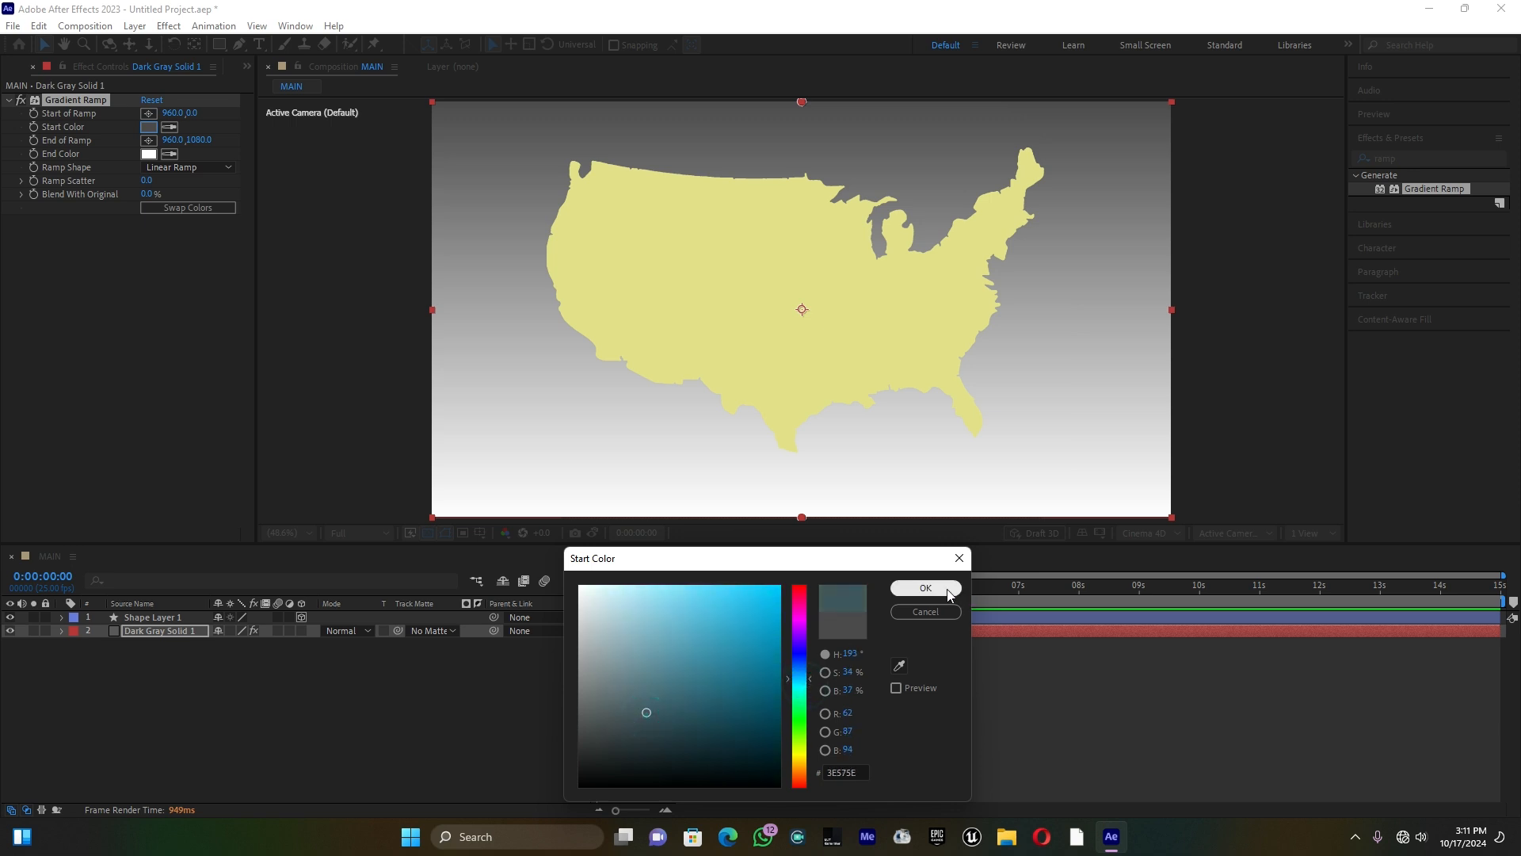
{"action": "left_click", "coordinate": [926, 587]}
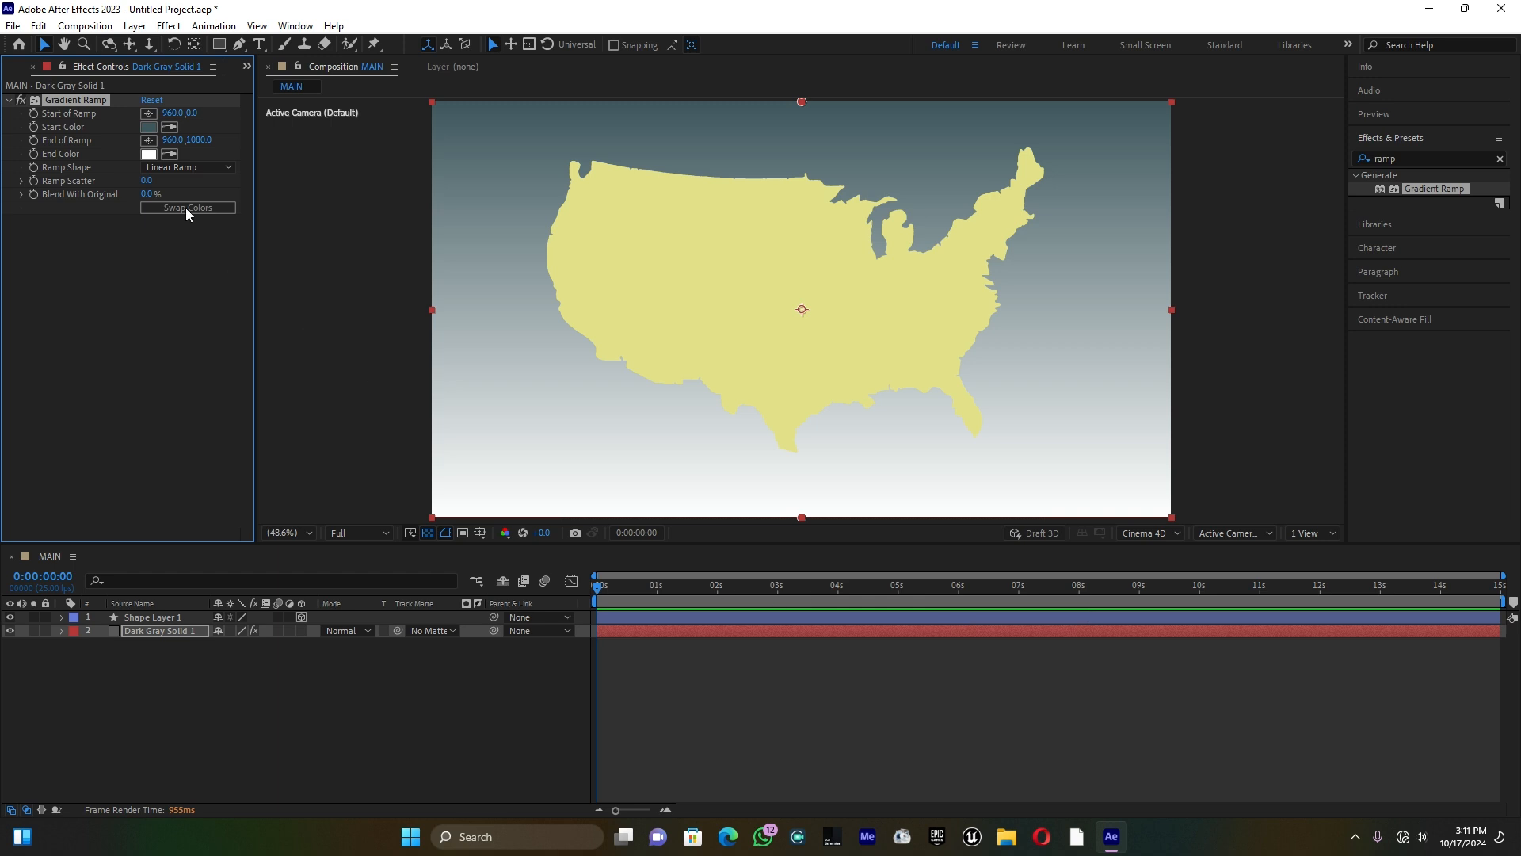
Step: Set the Gradient Ramp's end color to a very pale blue
{"action": "left_click", "coordinate": [149, 153]}
{"action": "left_click_drag", "start_coordinate": [800, 667], "coordinate": [802, 677]}
{"action": "left_click_drag", "start_coordinate": [618, 588], "coordinate": [606, 553]}
{"action": "left_click", "coordinate": [923, 588]}
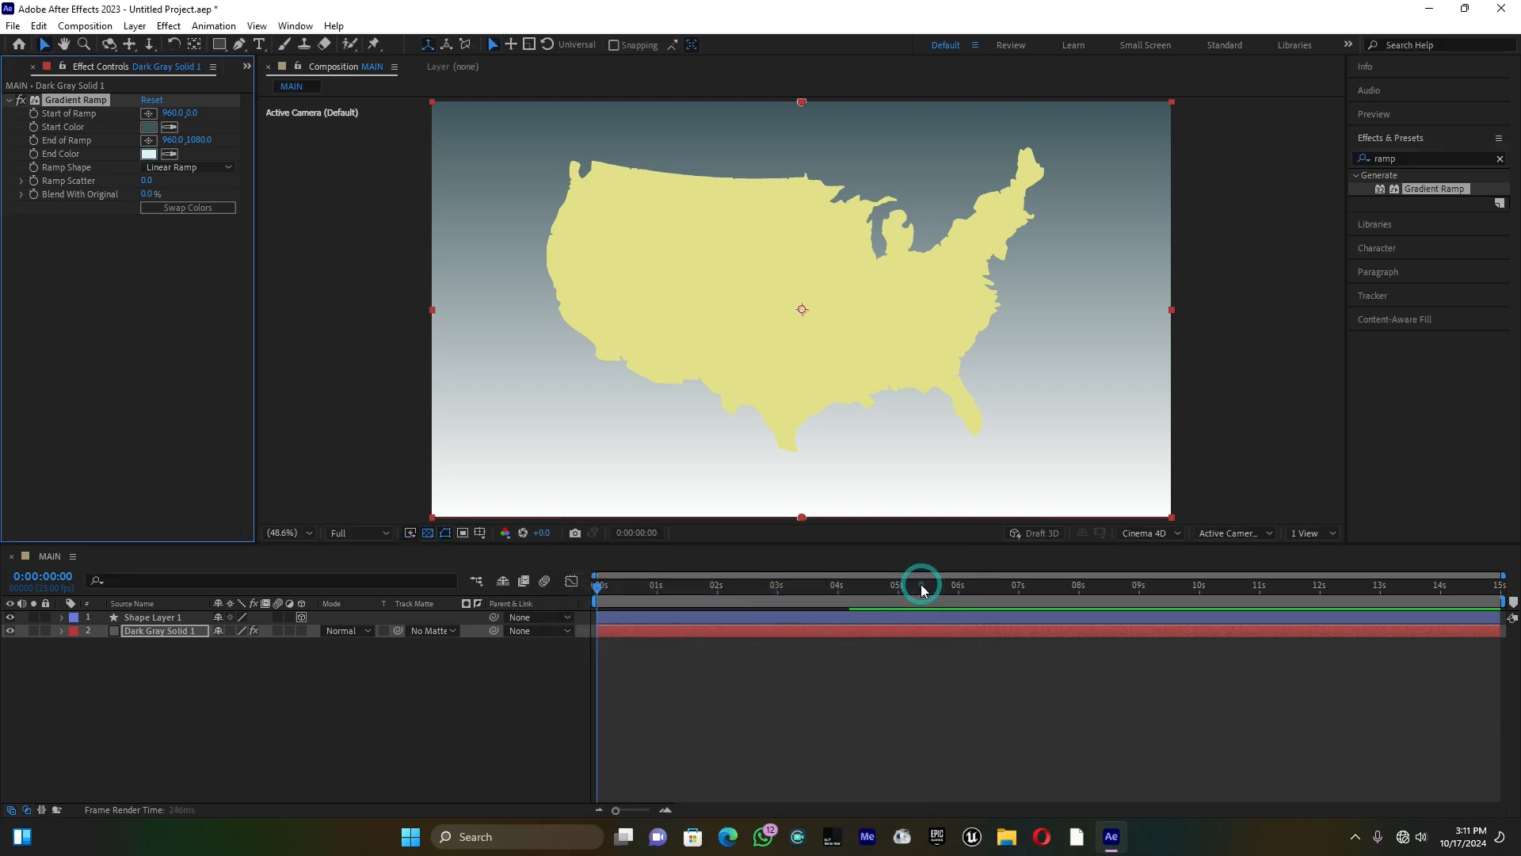
Step: Create a two-node camera named Camera 1 with a film size of 35 mm
{"action": "right_click", "coordinate": [410, 706]}
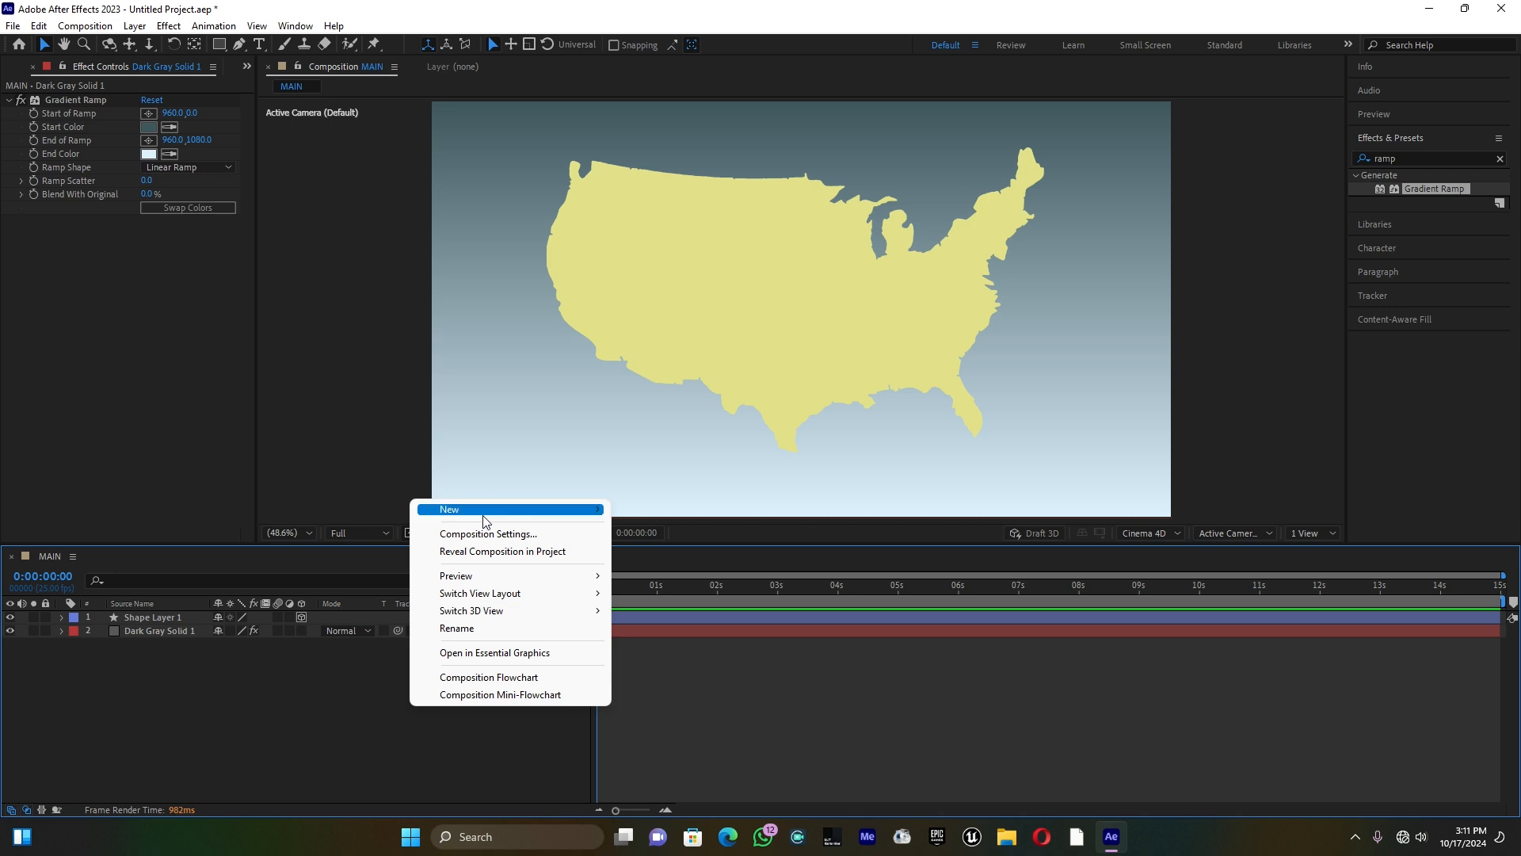
{"action": "mouse_move", "coordinate": [488, 509]}
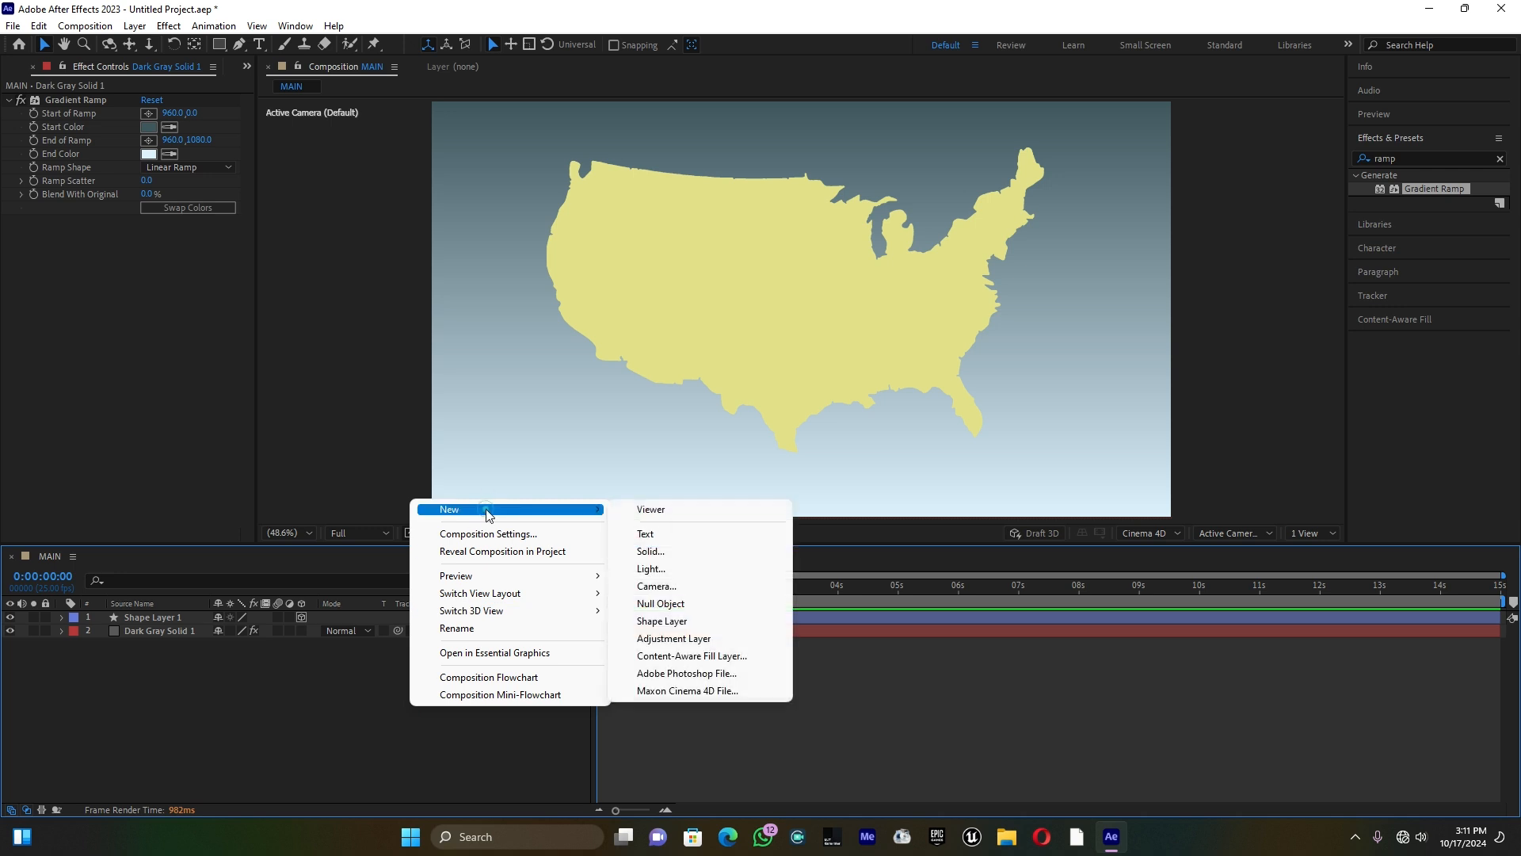
{"action": "left_click", "coordinate": [657, 586]}
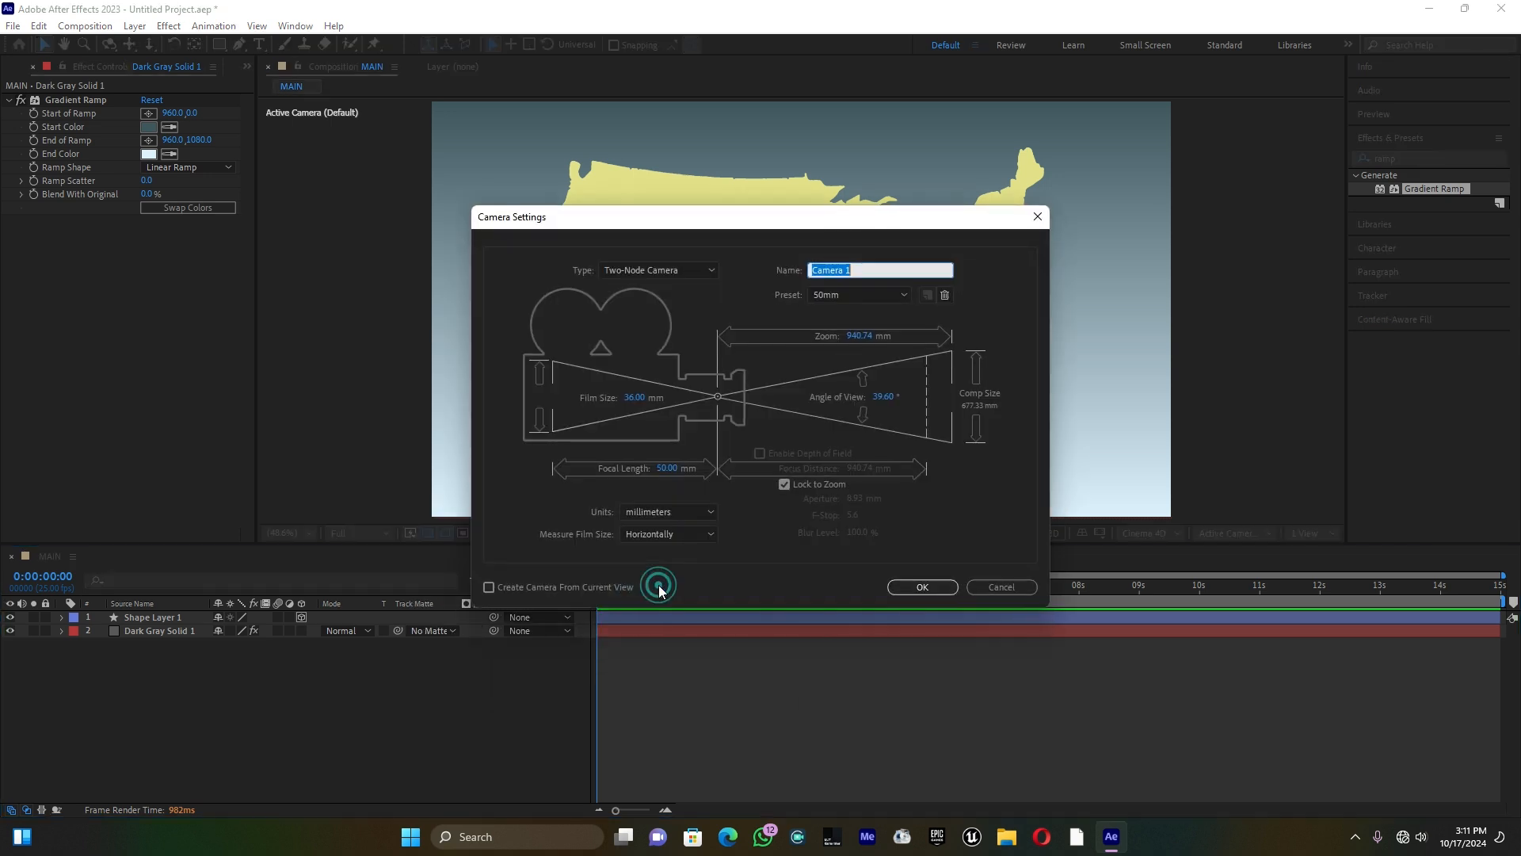
{"action": "left_click", "coordinate": [631, 399]}
{"action": "type", "text": "35"}
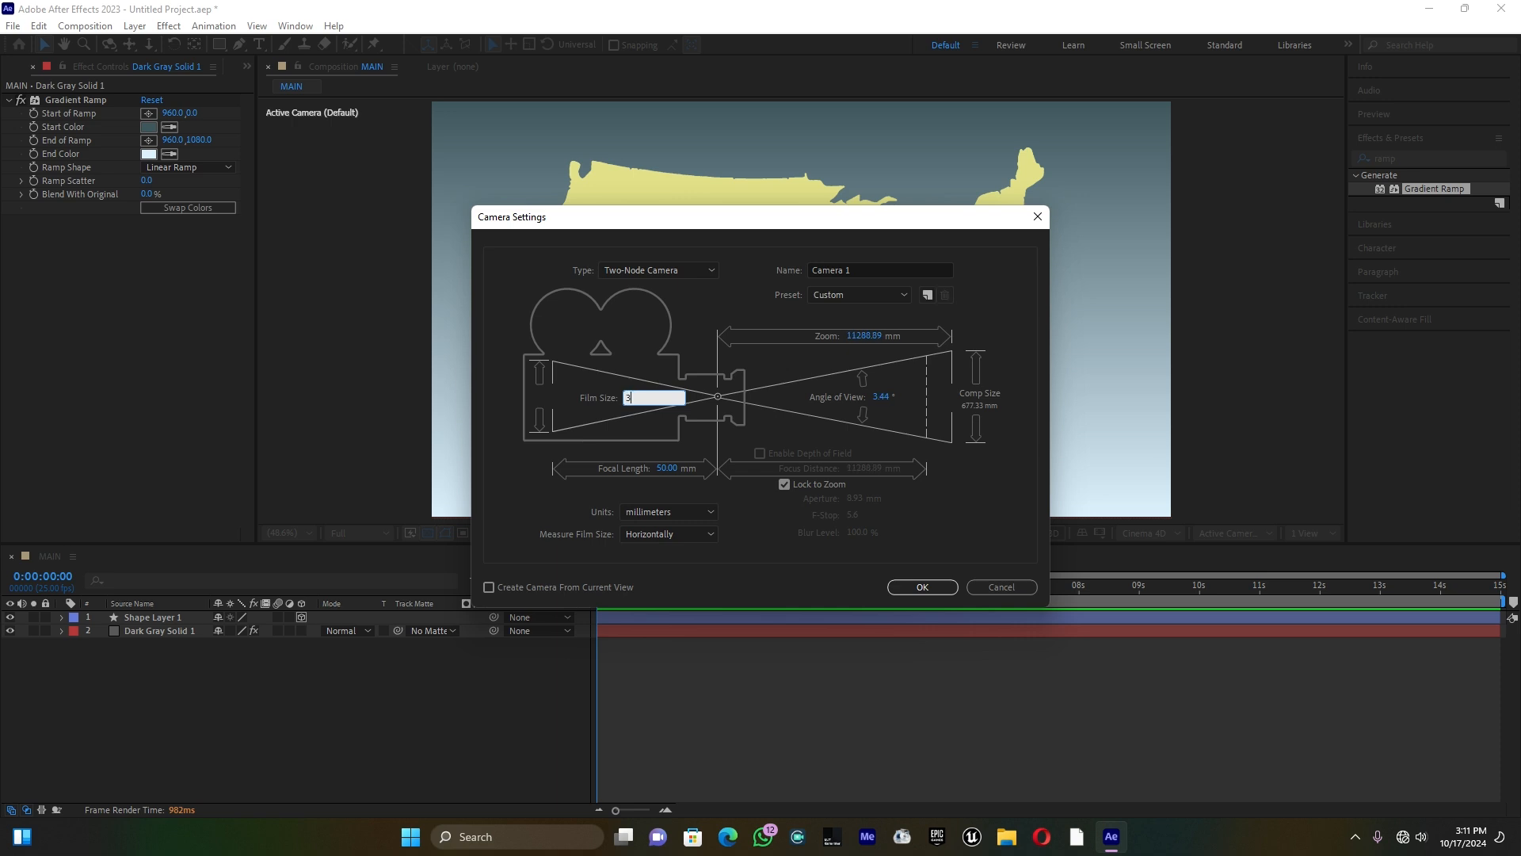
{"action": "left_click", "coordinate": [934, 586]}
{"action": "left_click", "coordinate": [924, 586]}
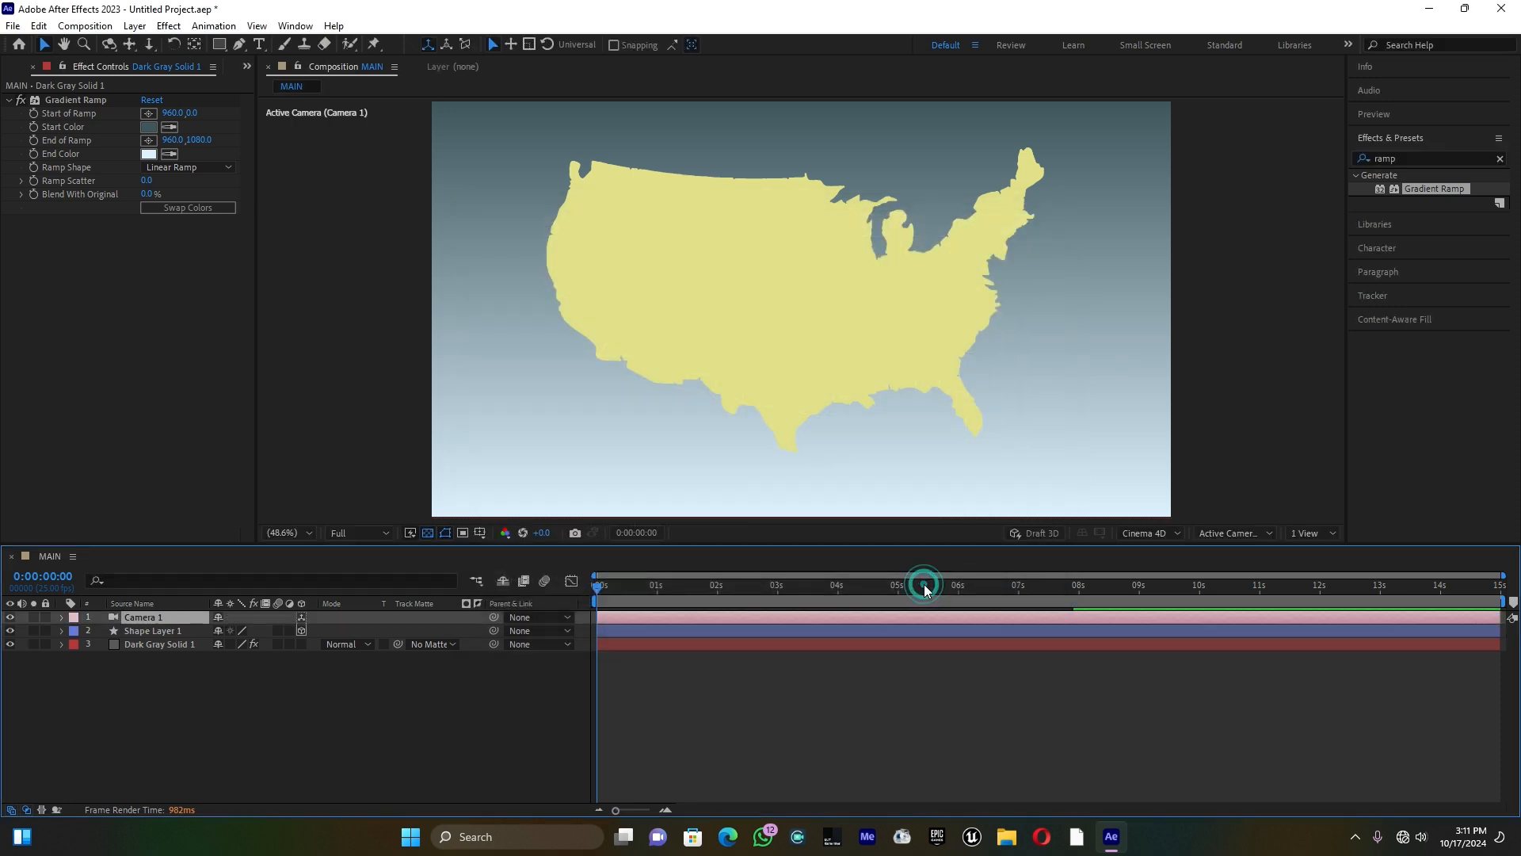
Step: Parent Camera 1 to a new null object that is set as a 3D layer
{"action": "right_click", "coordinate": [311, 704]}
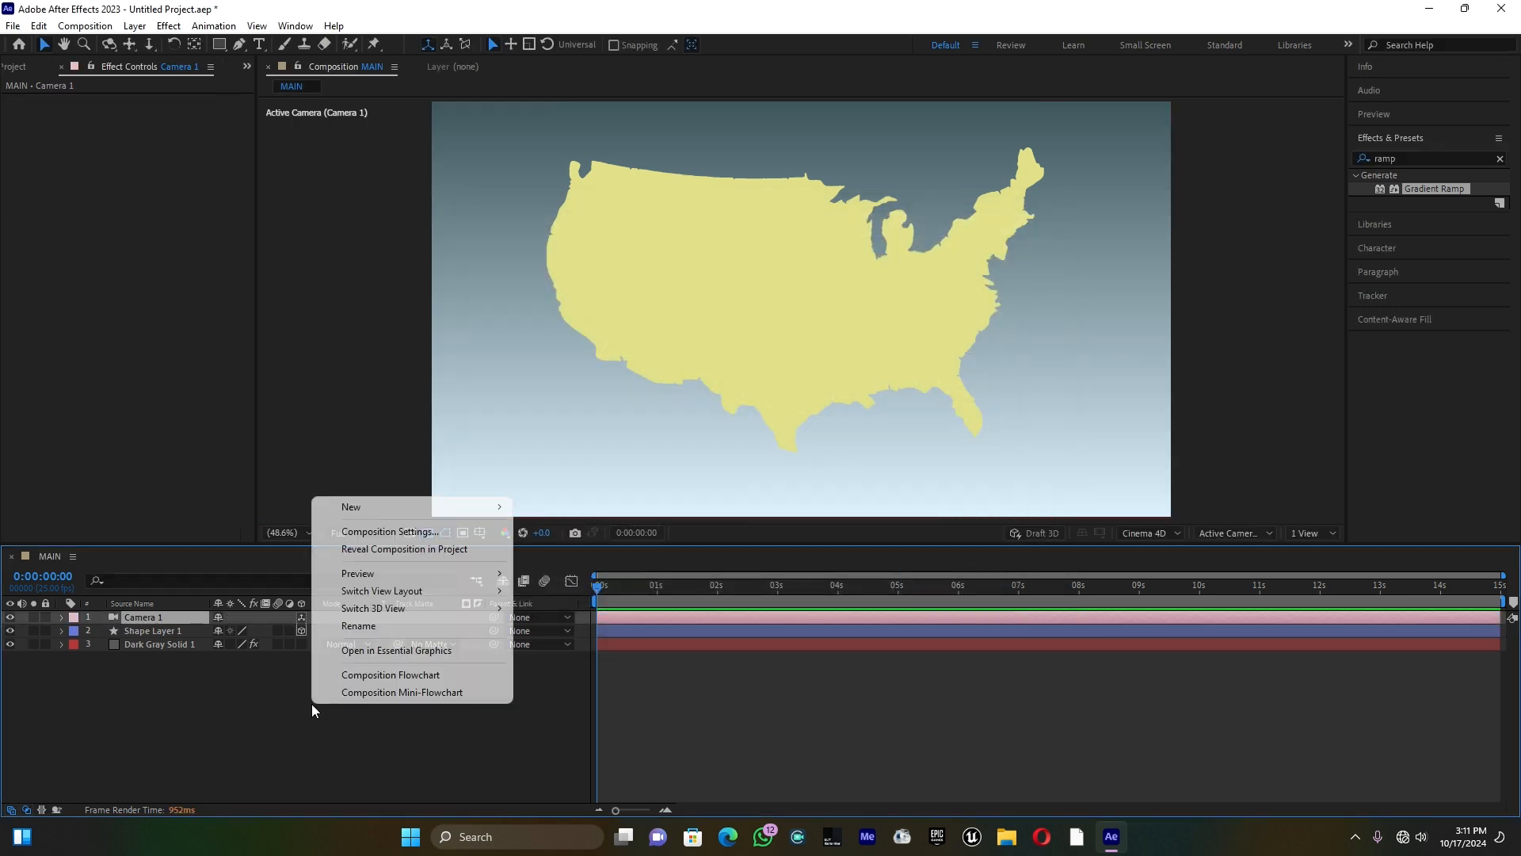
{"action": "mouse_move", "coordinate": [408, 509]}
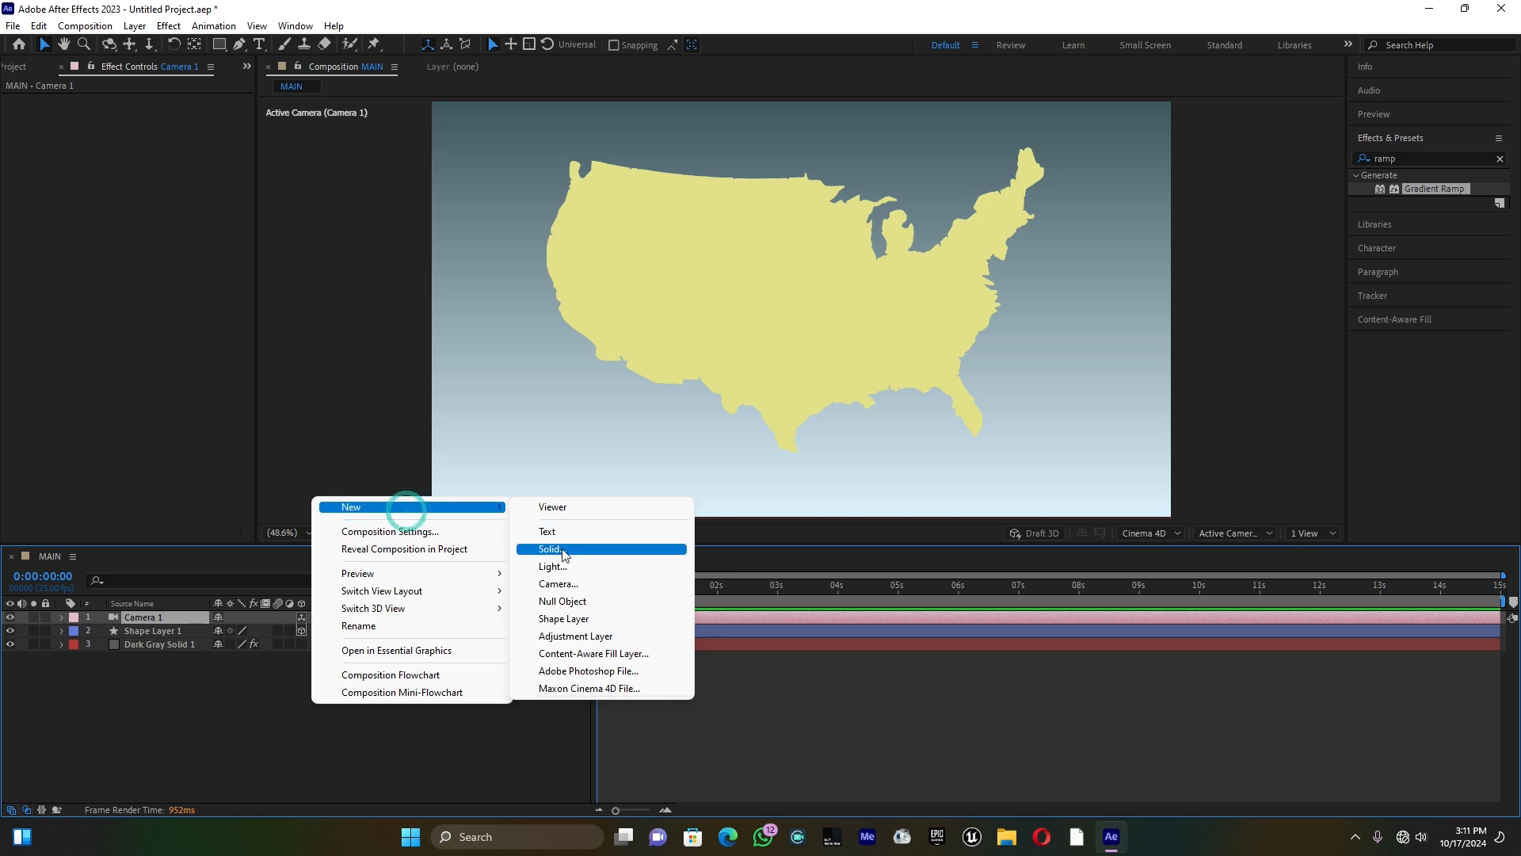
{"action": "left_click", "coordinate": [581, 602]}
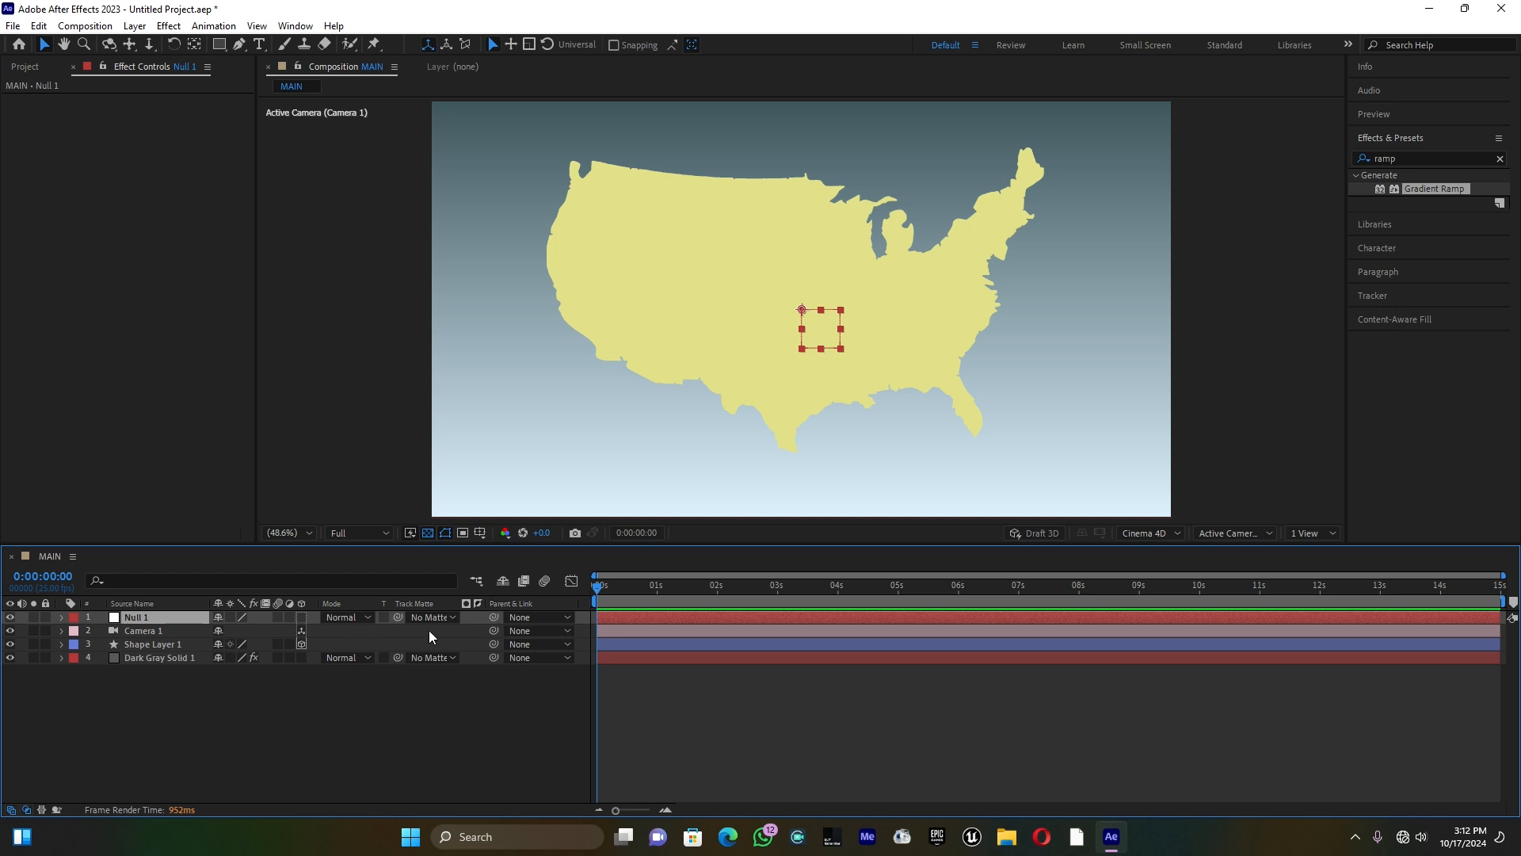
{"action": "left_click_drag", "start_coordinate": [496, 627], "coordinate": [153, 616]}
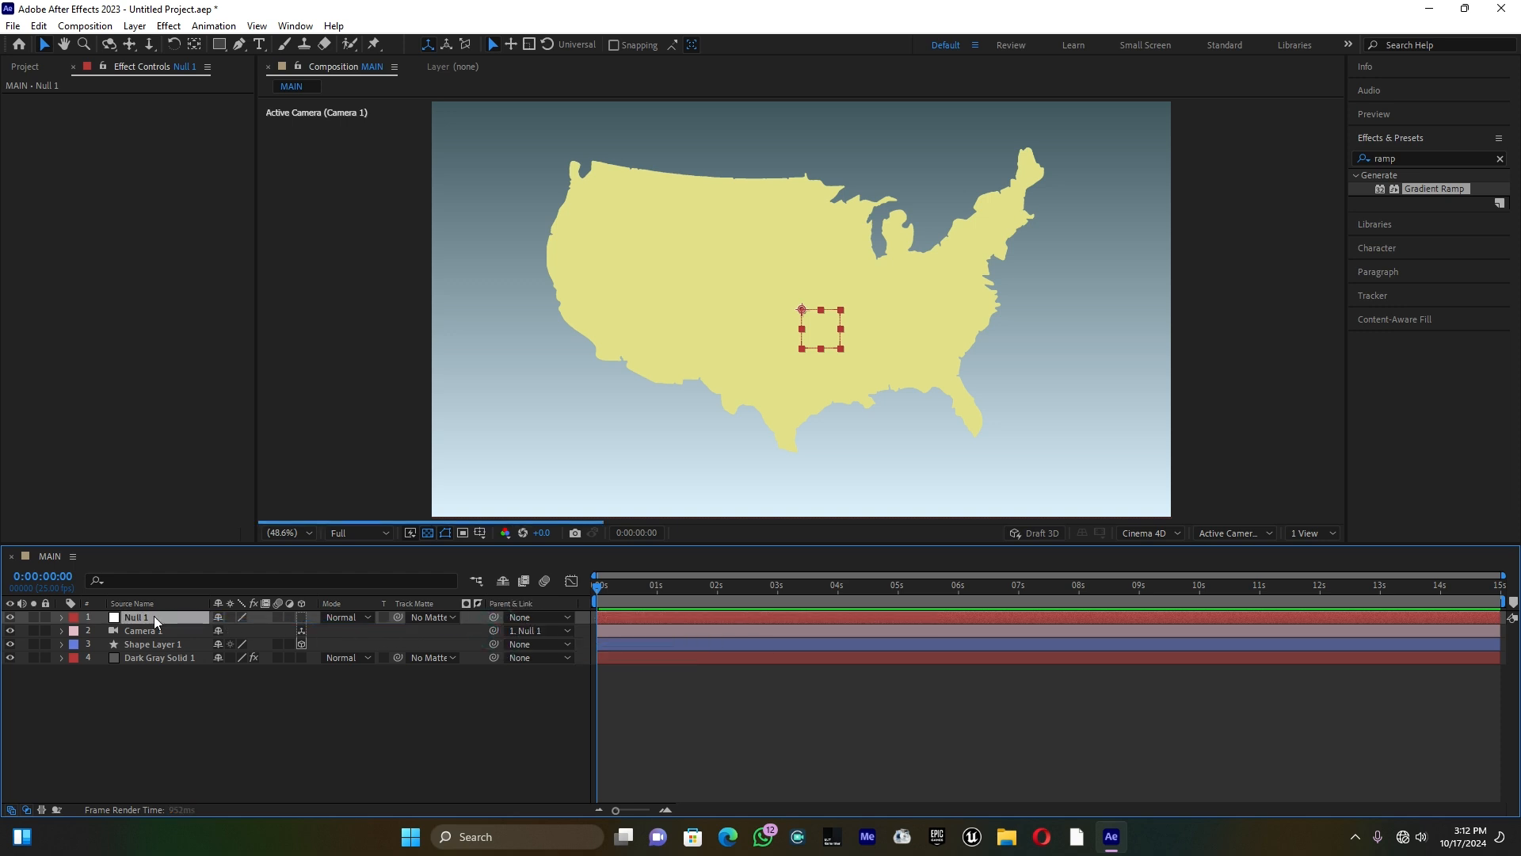
{"action": "left_click", "coordinate": [301, 618]}
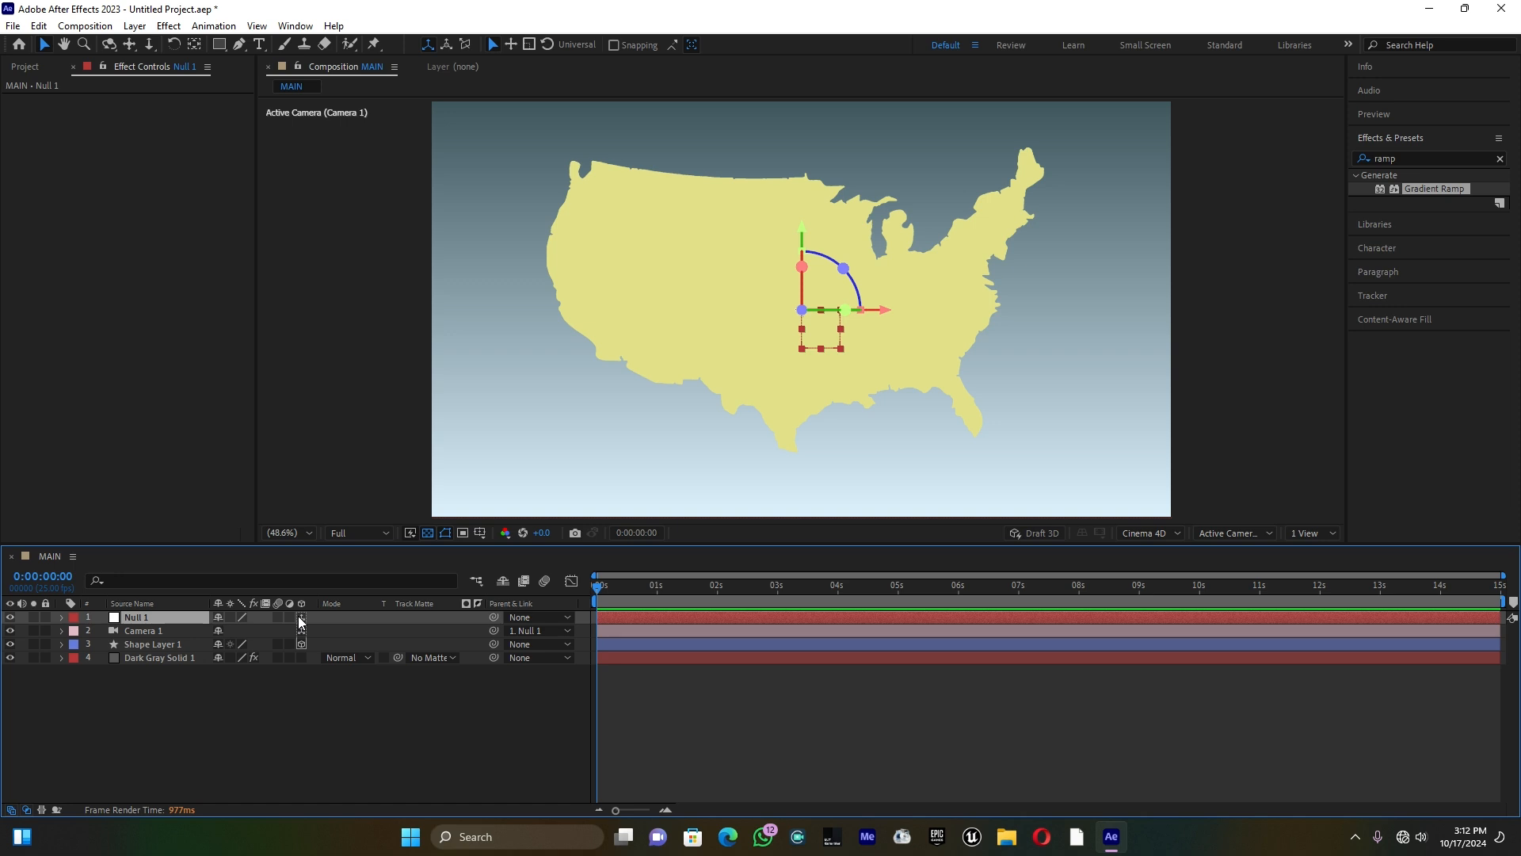
{"action": "left_click", "coordinate": [176, 646]}
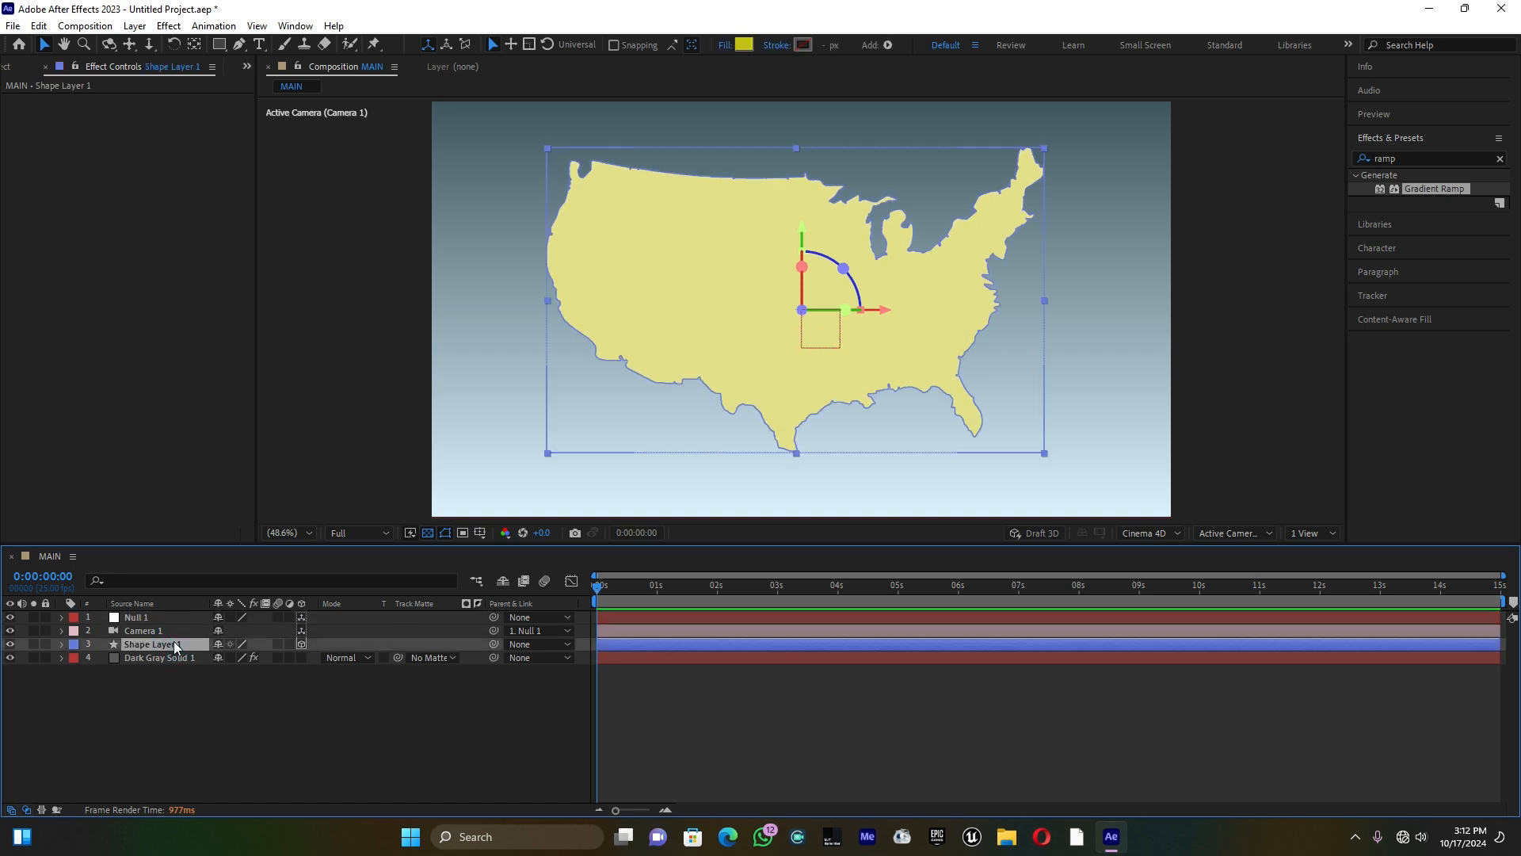
{"action": "left_click", "coordinate": [194, 45]}
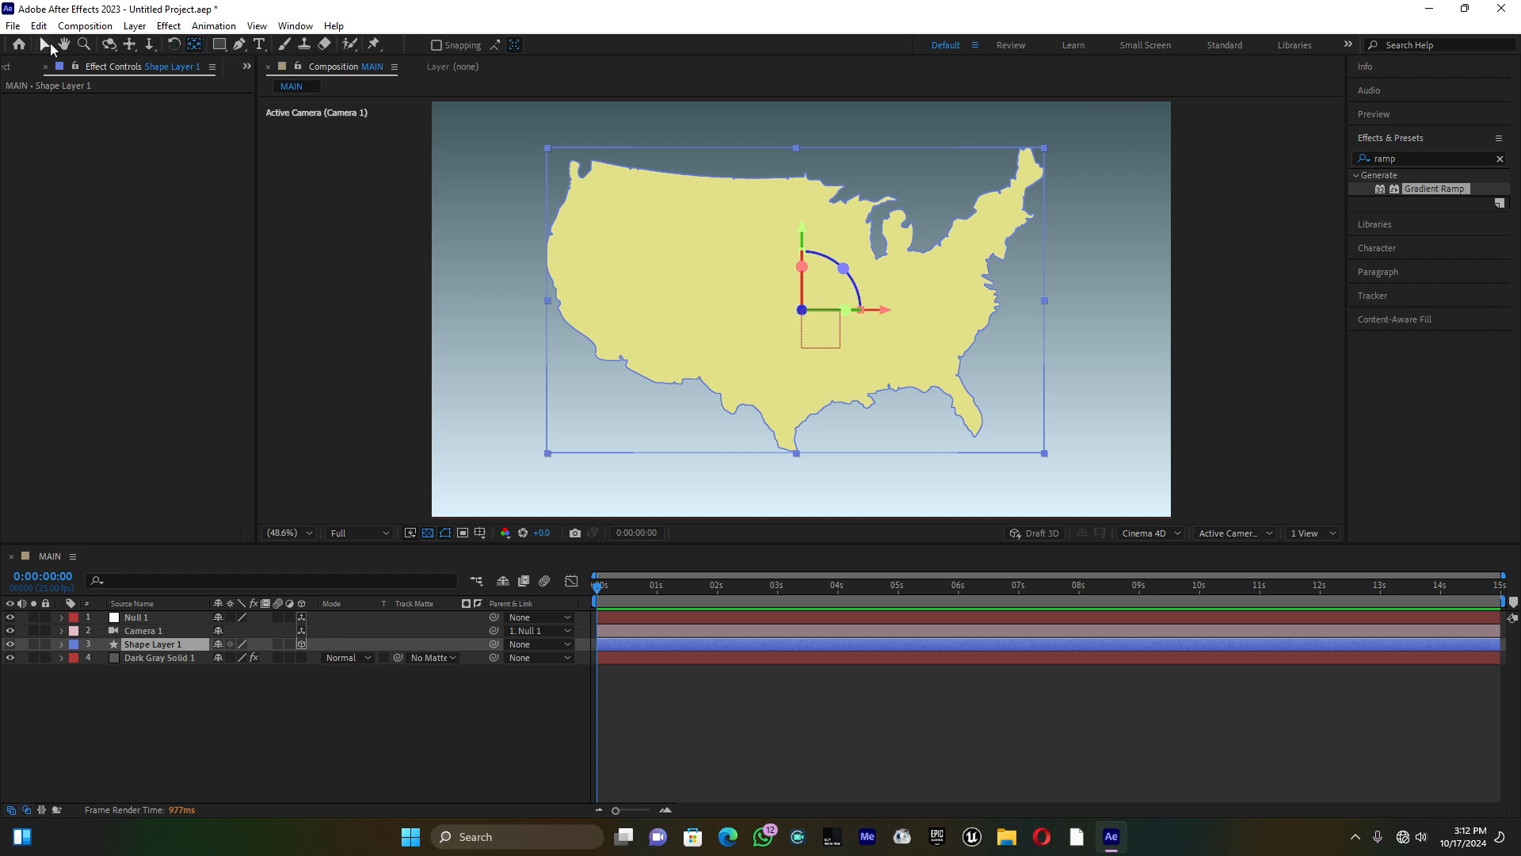
{"action": "left_click", "coordinate": [43, 44]}
{"action": "left_click", "coordinate": [802, 310]}
{"action": "left_click", "coordinate": [802, 310]}
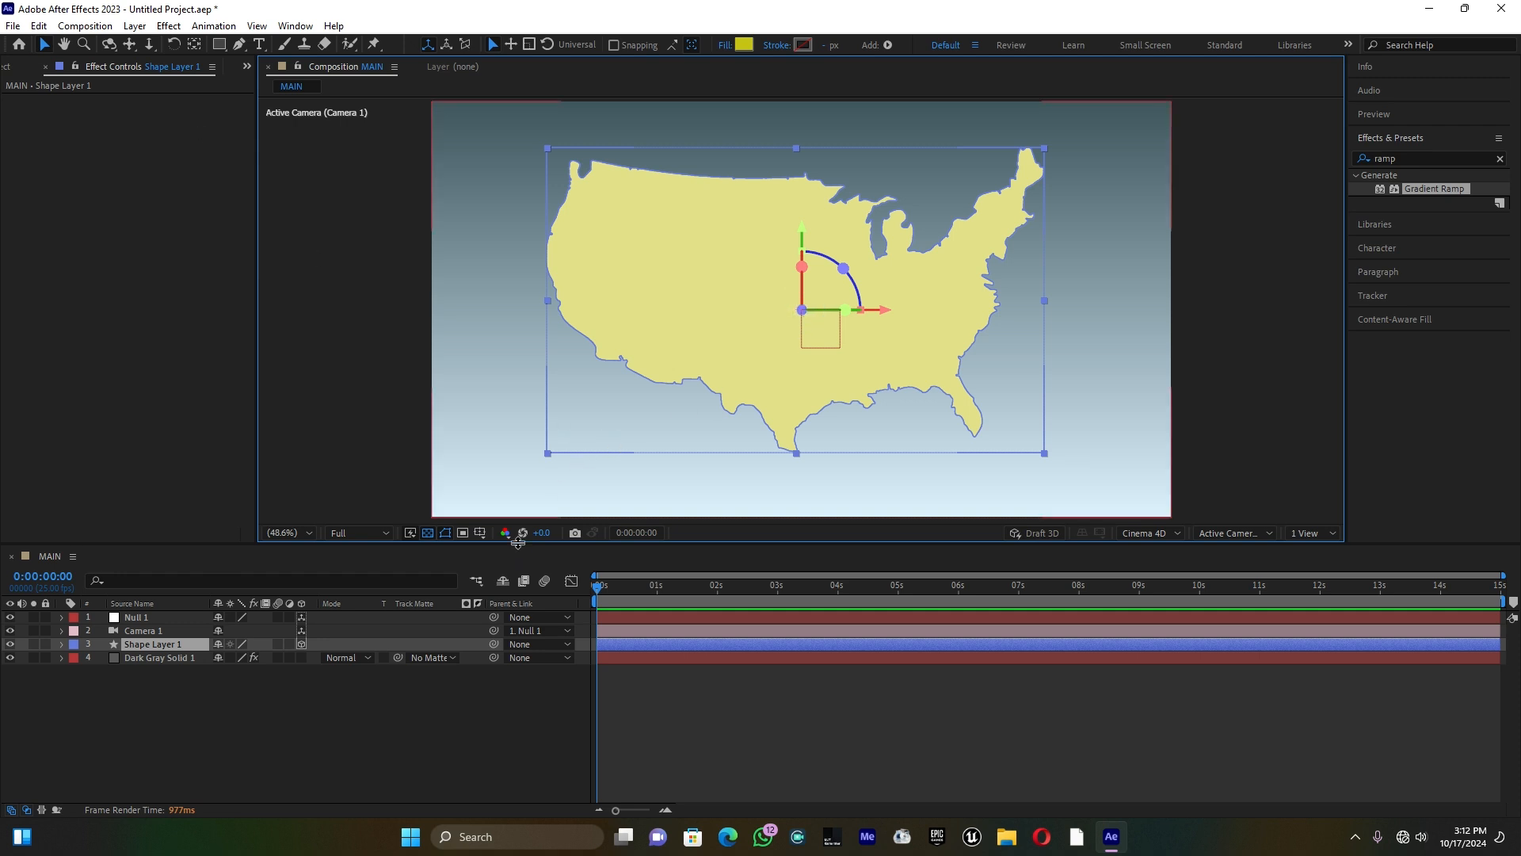
Step: Set the extrusion depth of Shape Layer 1 to 20 in its geometry options
{"action": "left_click", "coordinate": [61, 644]}
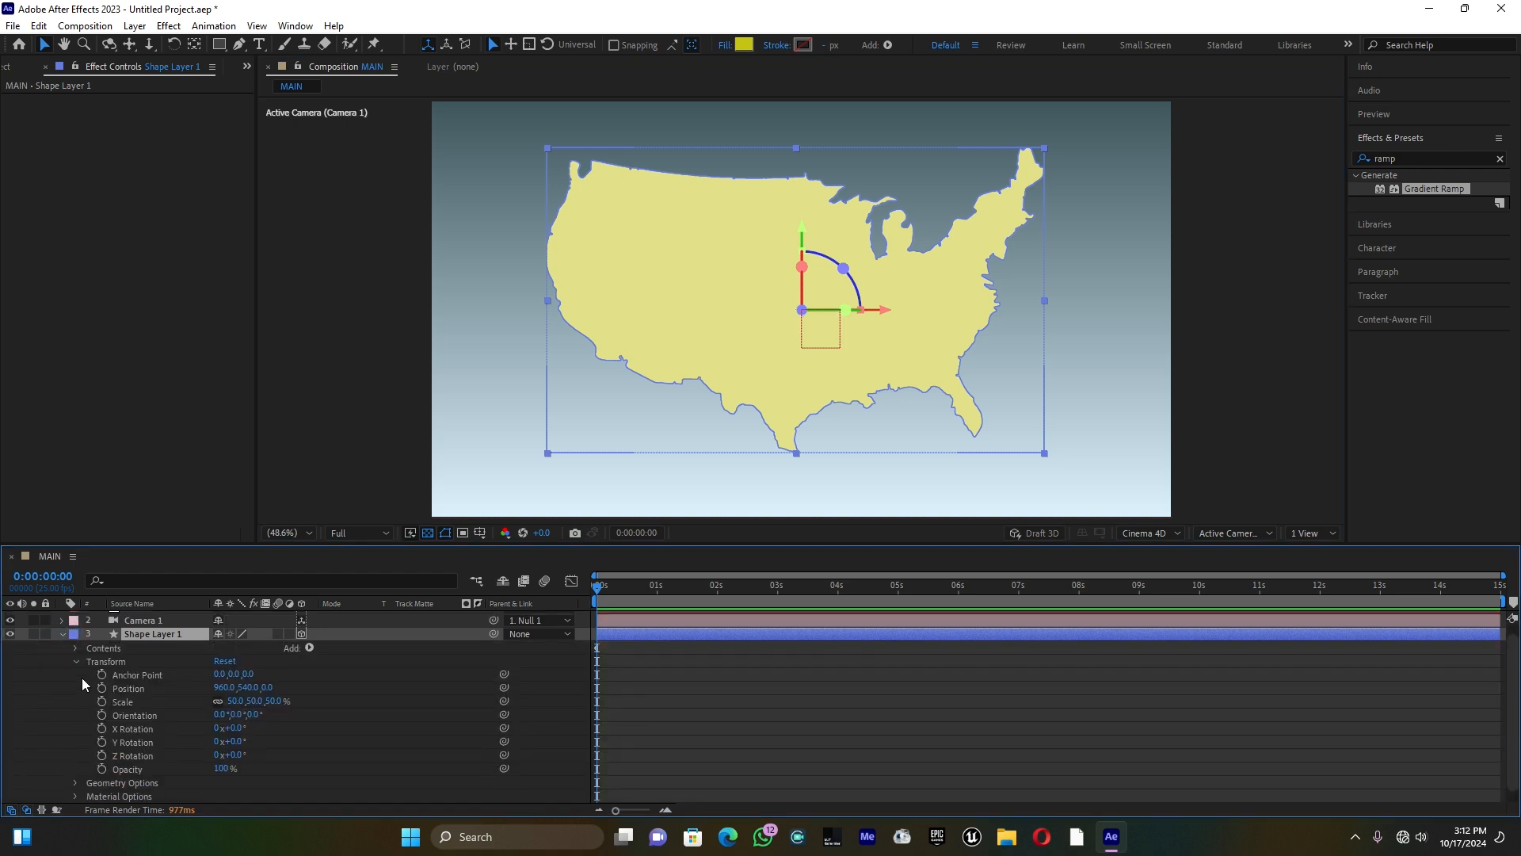
{"action": "left_click", "coordinate": [75, 661]}
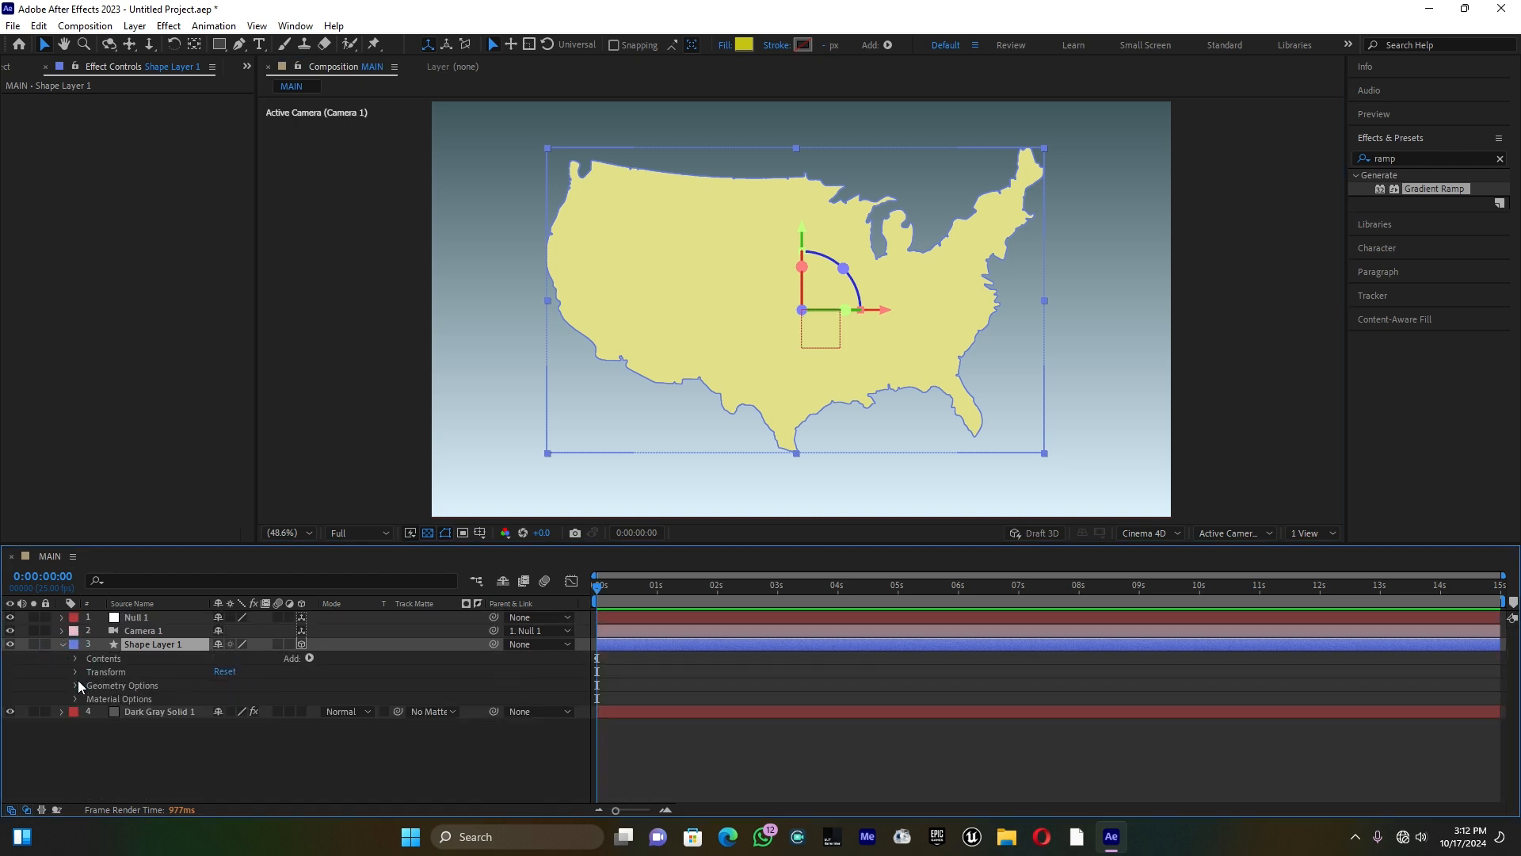
{"action": "left_click", "coordinate": [76, 686]}
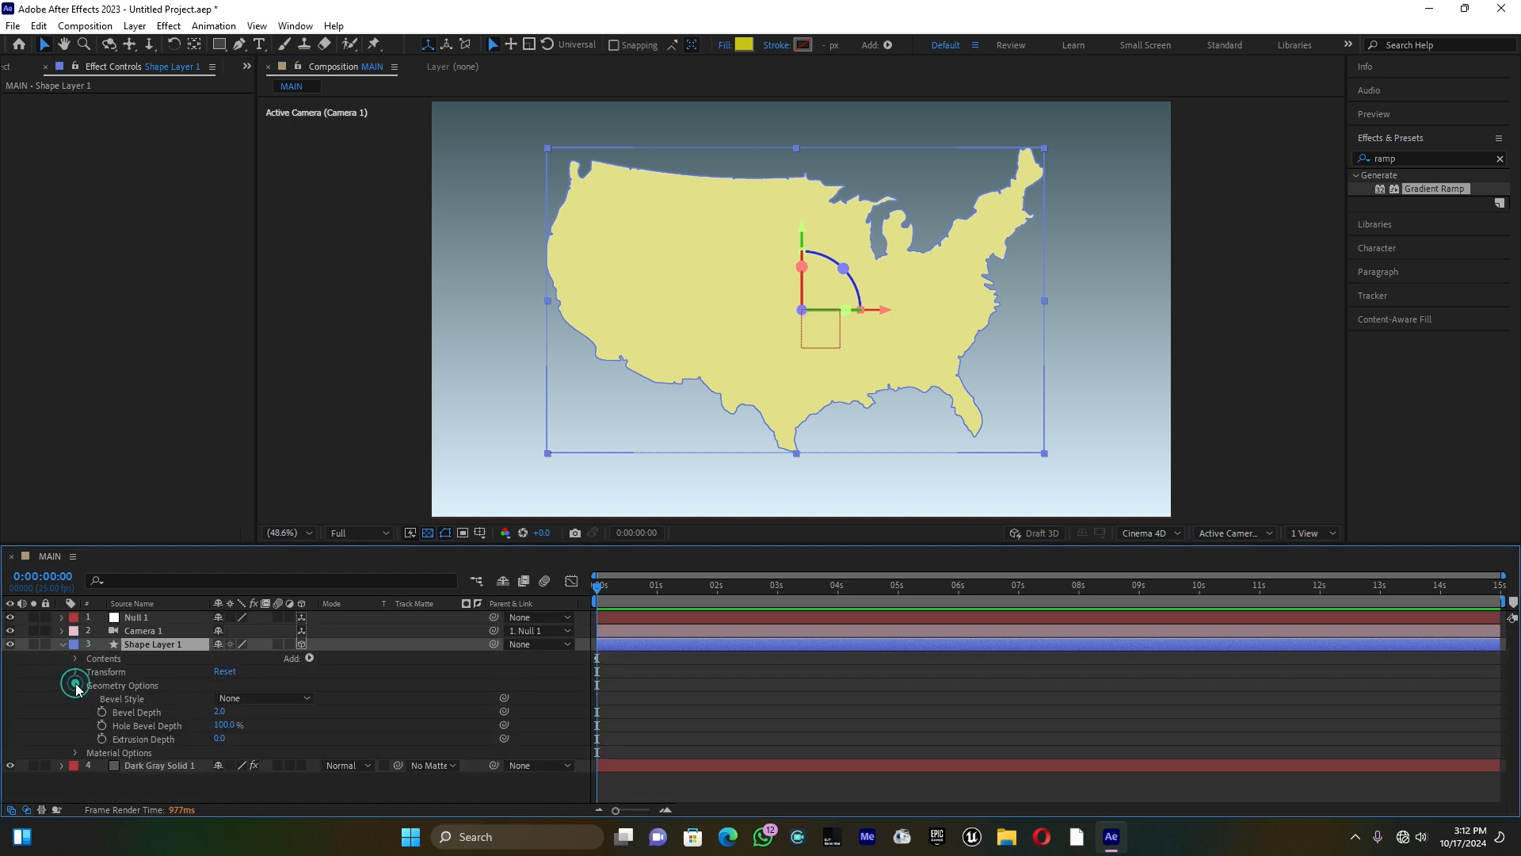
{"action": "left_click", "coordinate": [220, 740]}
{"action": "type", "text": "20"}
{"action": "key", "text": "Return"}
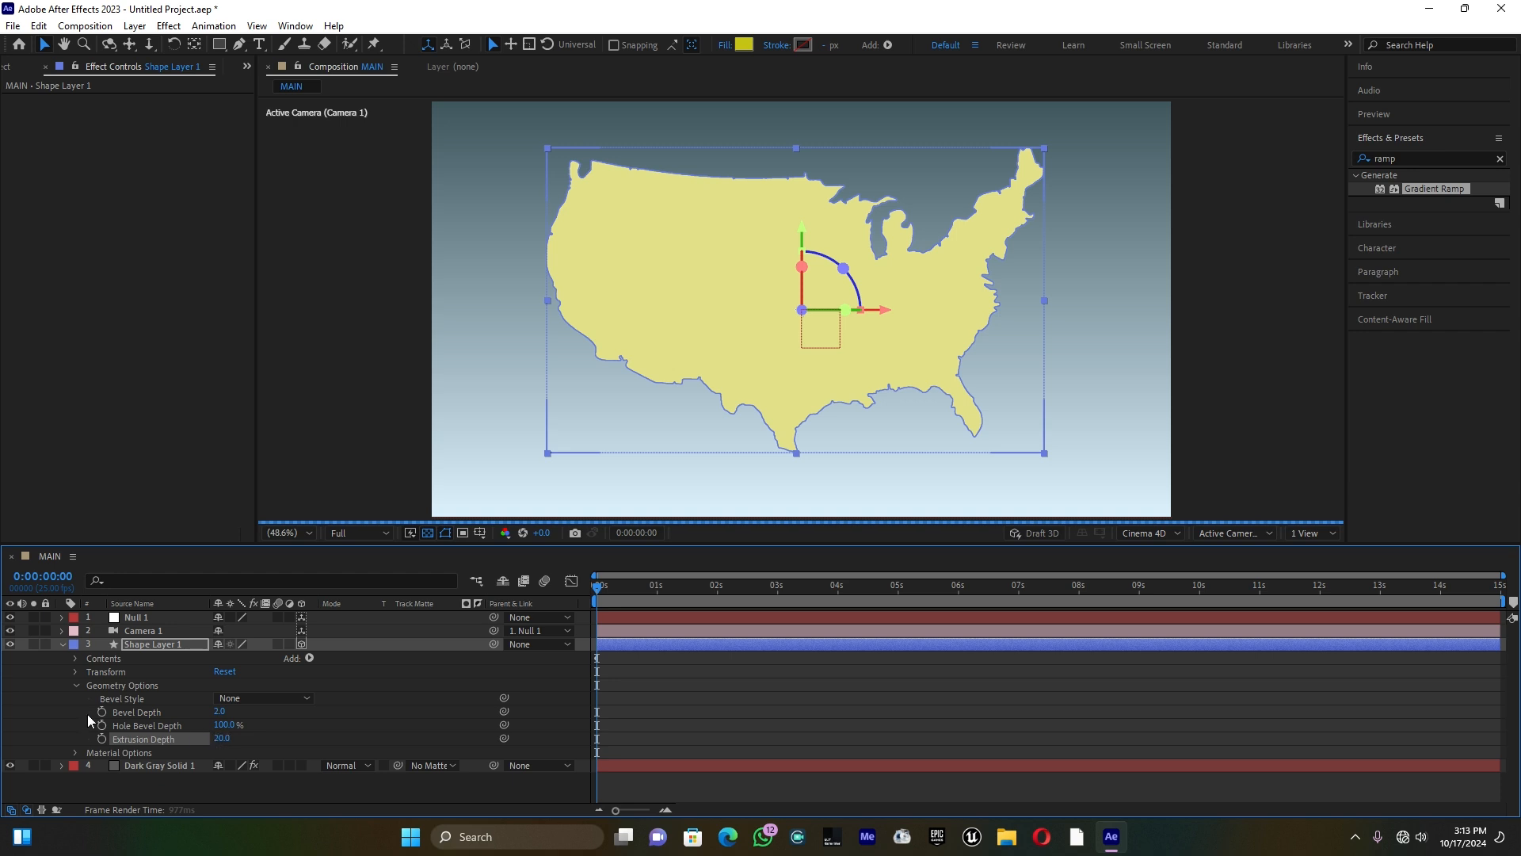
{"action": "left_click", "coordinate": [60, 641]}
Step: Rotate Null 1 to a Y rotation of 49° and a Z rotation of 24°
{"action": "left_click", "coordinate": [61, 617]}
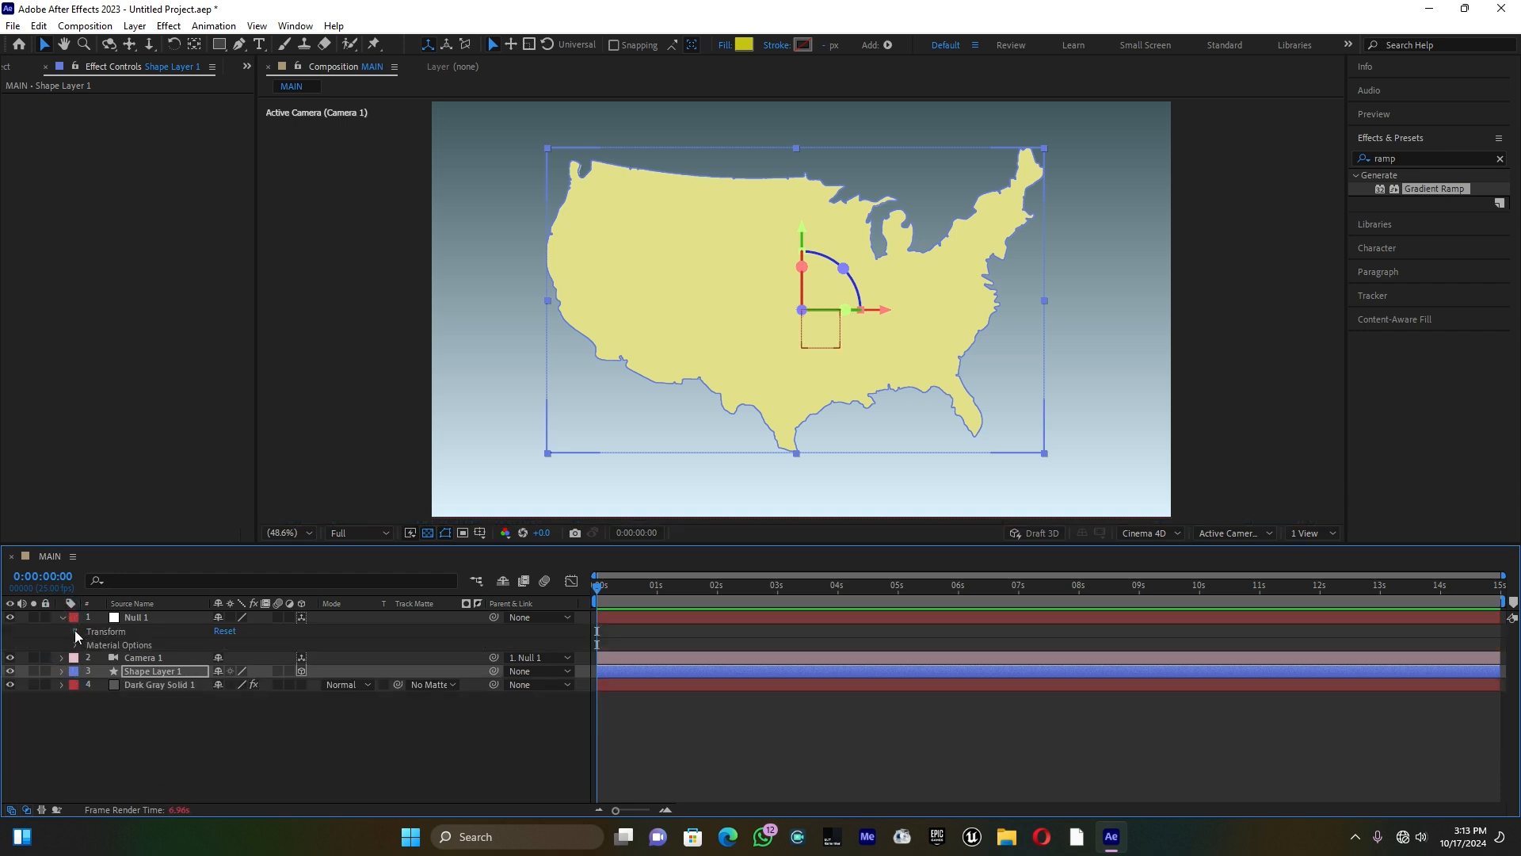
{"action": "left_click", "coordinate": [75, 632]}
{"action": "left_click_drag", "start_coordinate": [236, 711], "coordinate": [265, 702]}
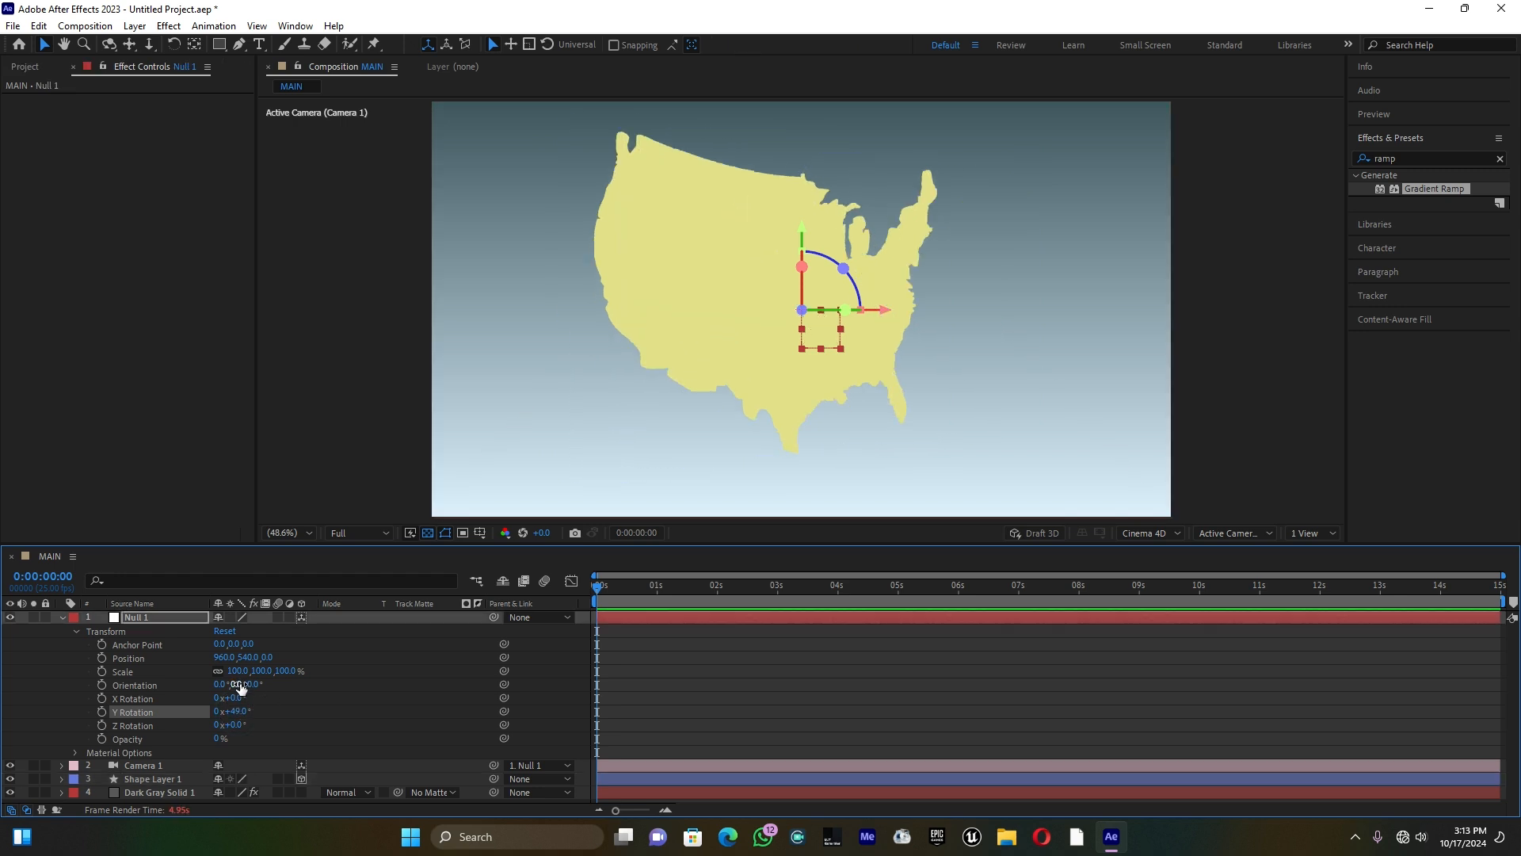
{"action": "left_click_drag", "start_coordinate": [237, 724], "coordinate": [263, 696]}
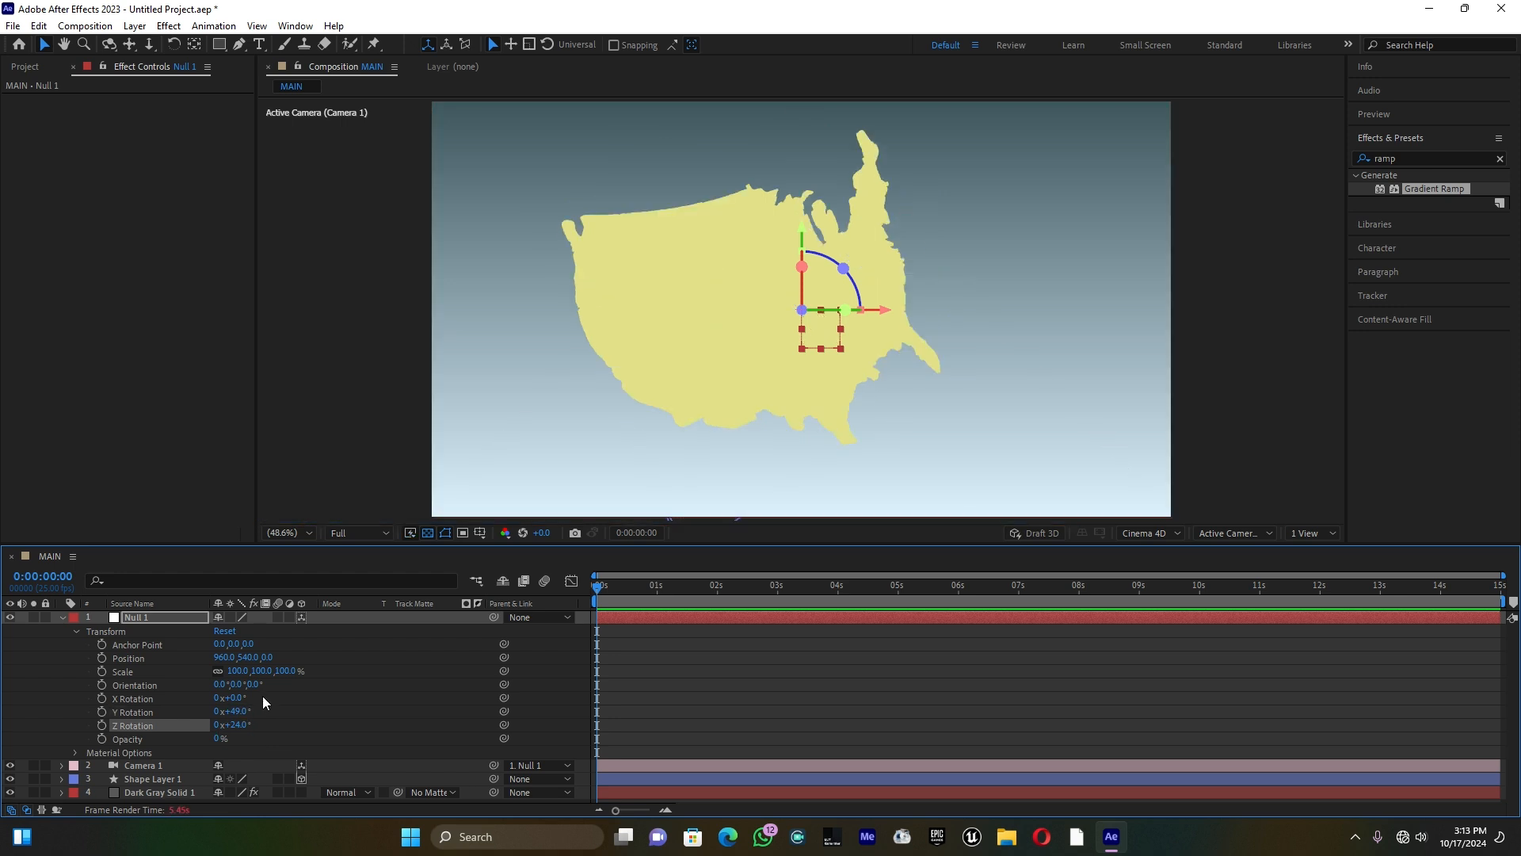
{"action": "left_click", "coordinate": [65, 619]}
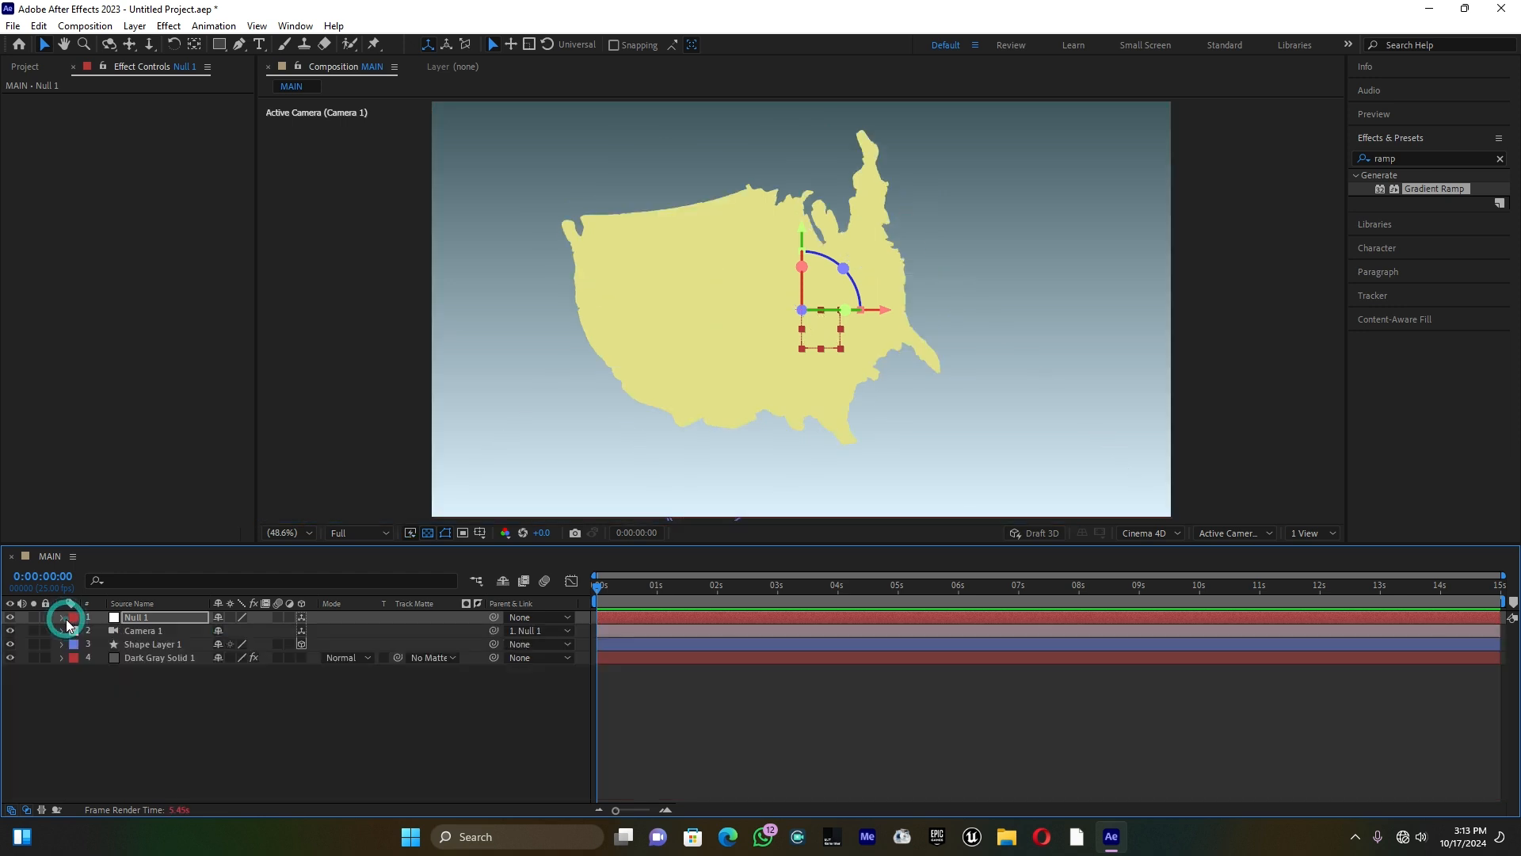
Step: Increase the extrusion depth of Shape Layer 1 to 88
{"action": "left_click", "coordinate": [61, 643]}
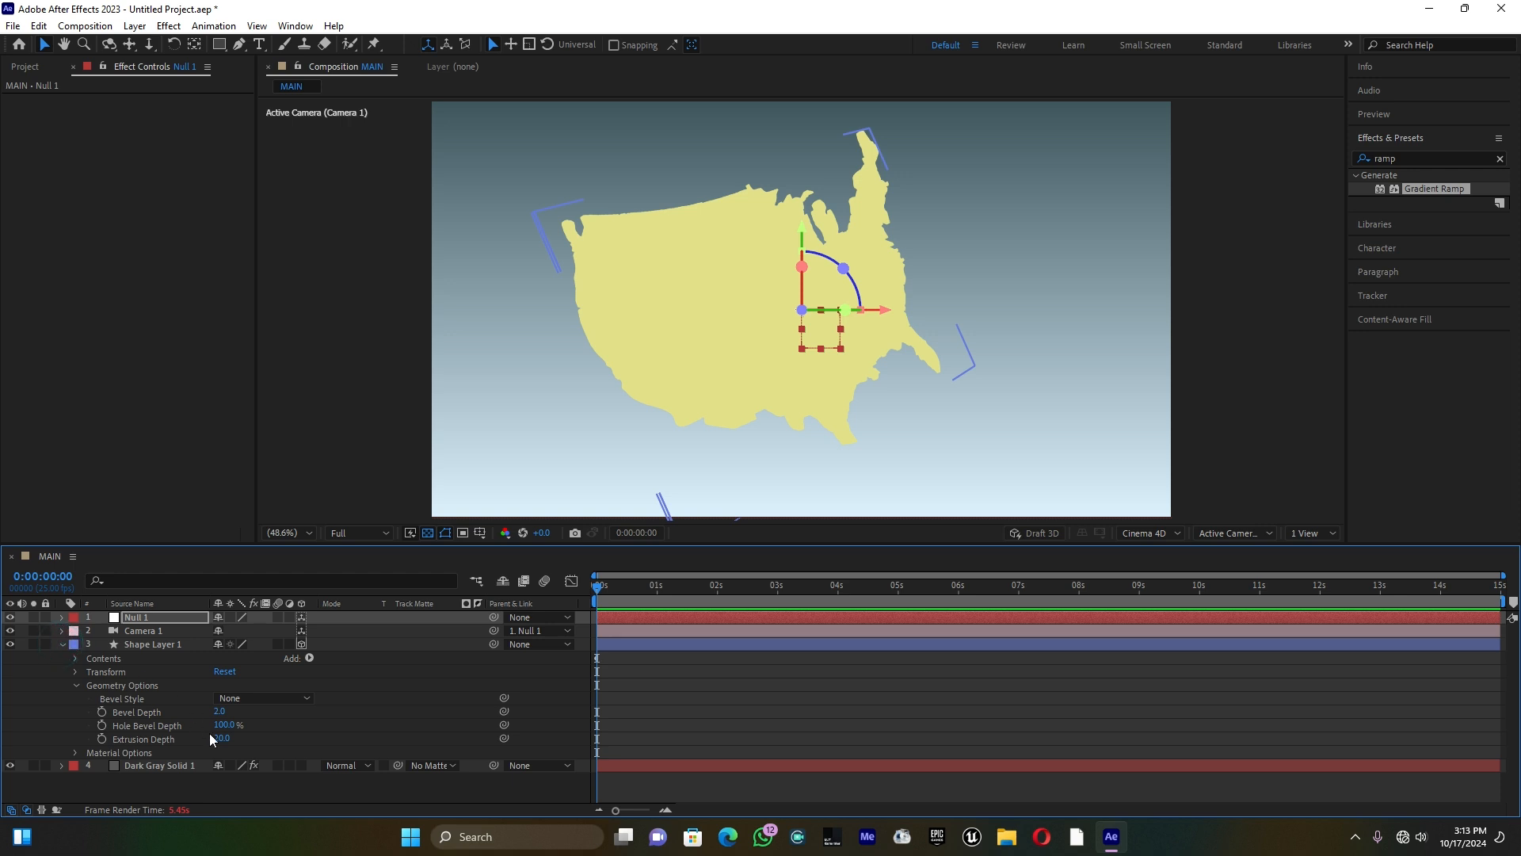
{"action": "left_click_drag", "start_coordinate": [222, 738], "coordinate": [252, 735]}
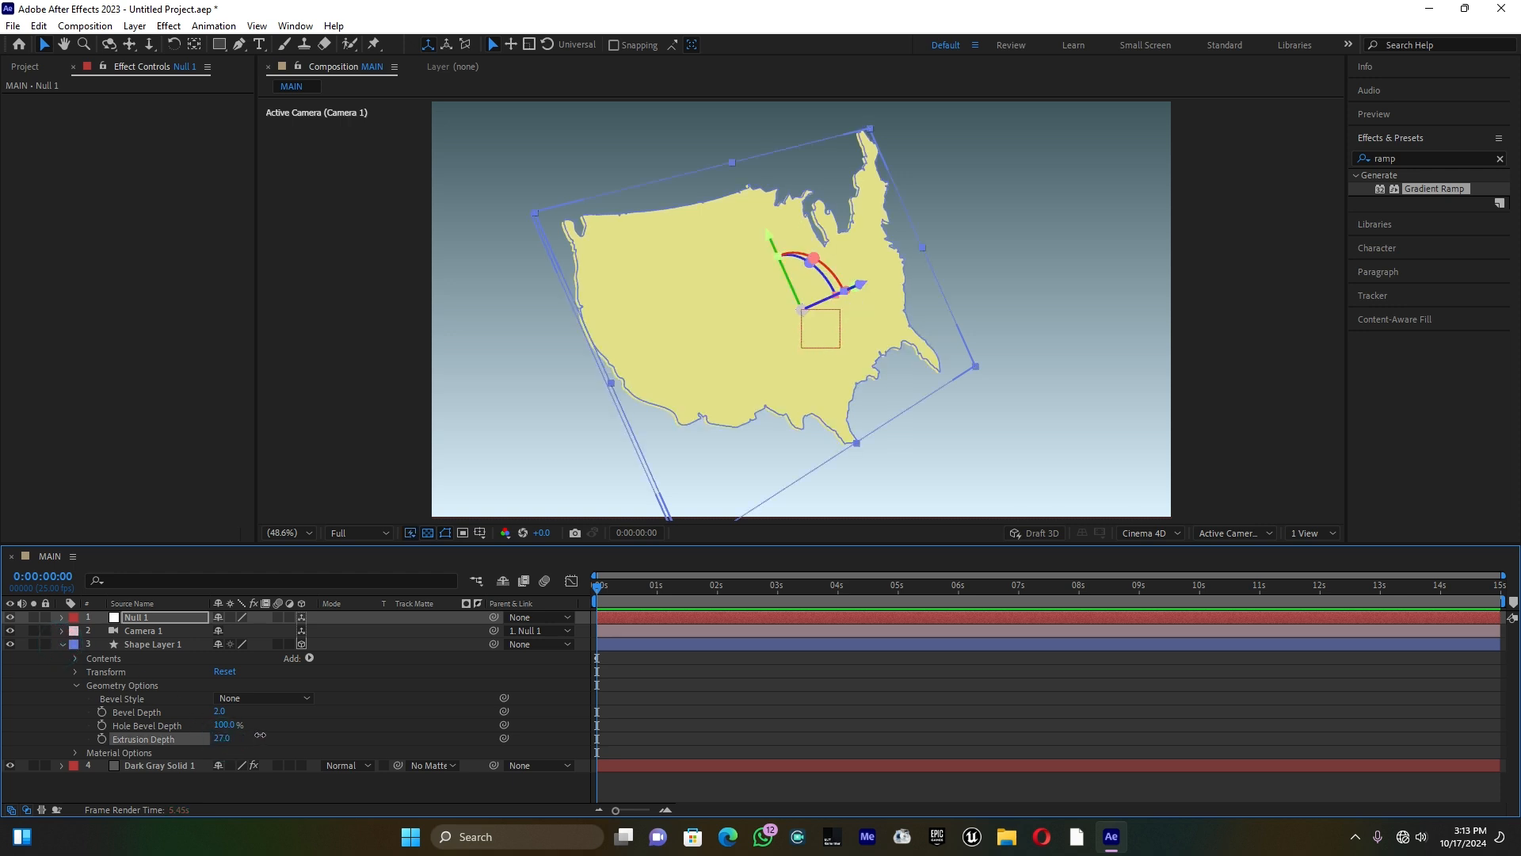
{"action": "left_click", "coordinate": [224, 739]}
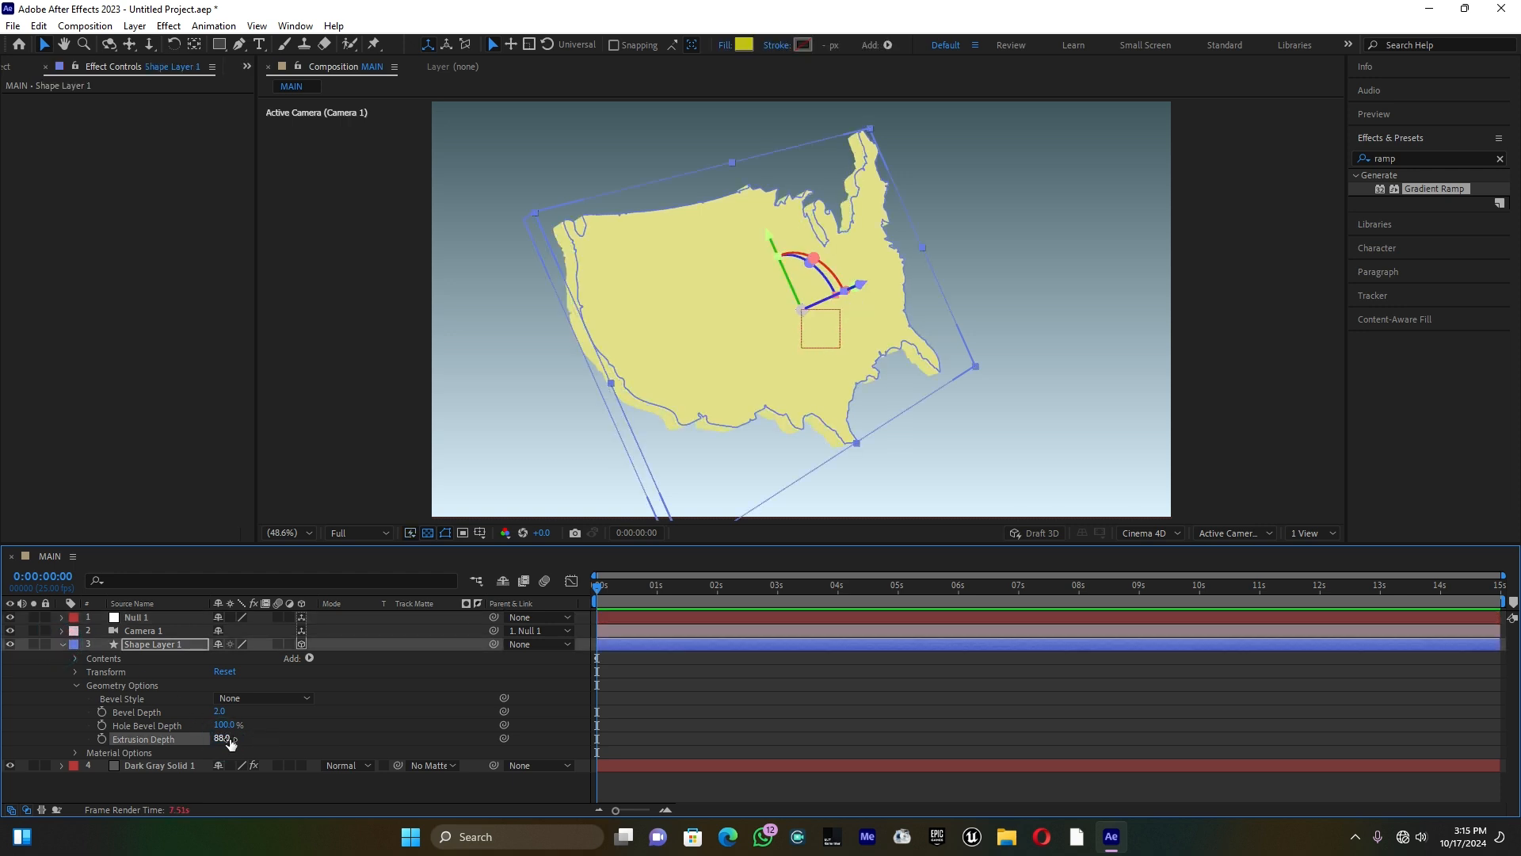
{"action": "key", "text": "Return"}
{"action": "left_click", "coordinate": [64, 644]}
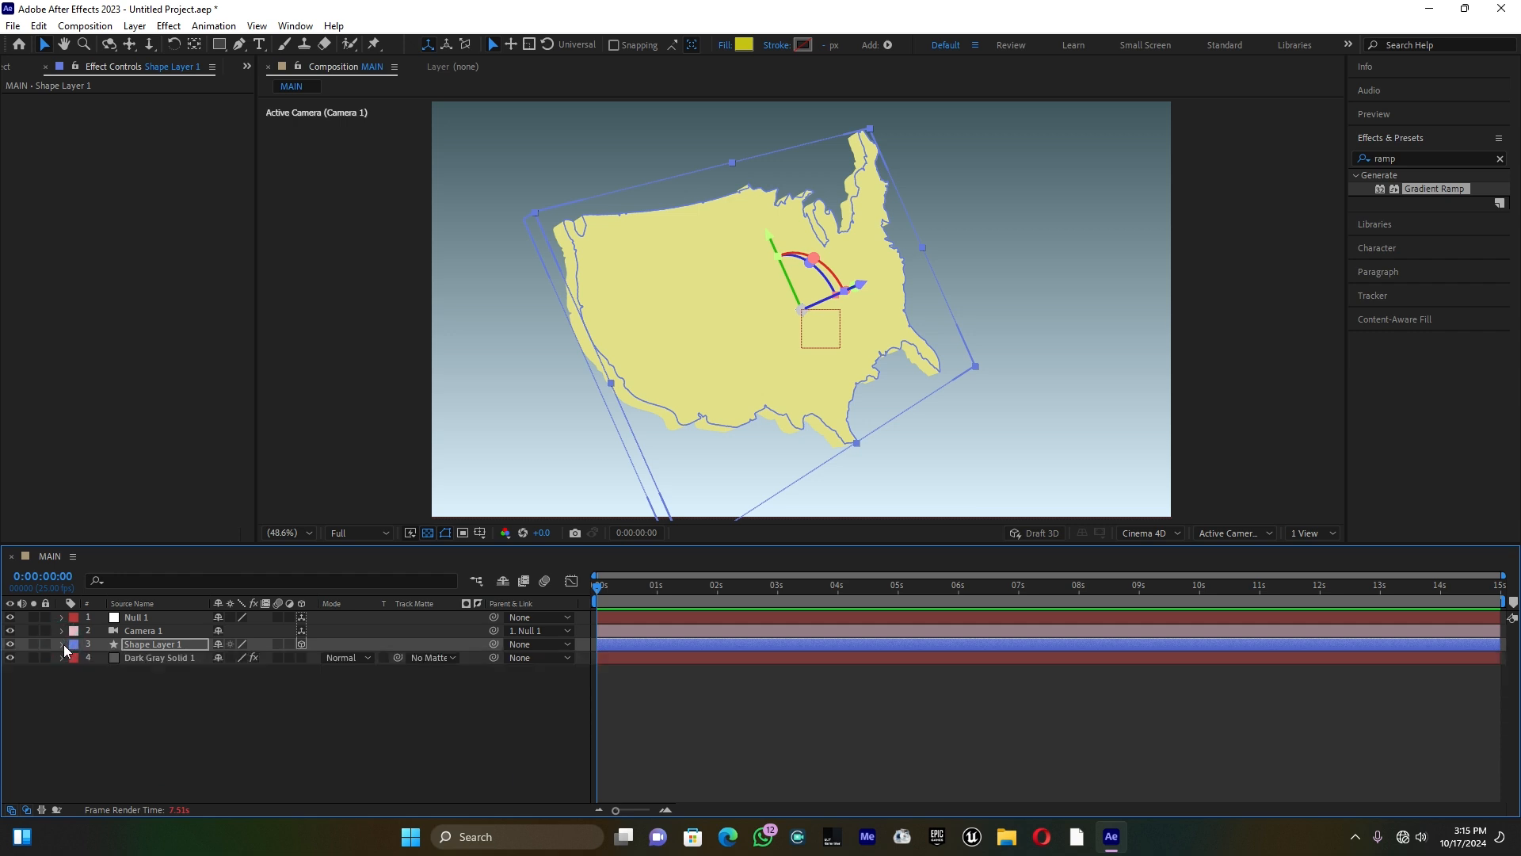
Step: Add an empty group inside Shape 1 of Shape Layer 1 and move its path, stroke and gradient fill into that group
{"action": "left_click", "coordinate": [63, 645]}
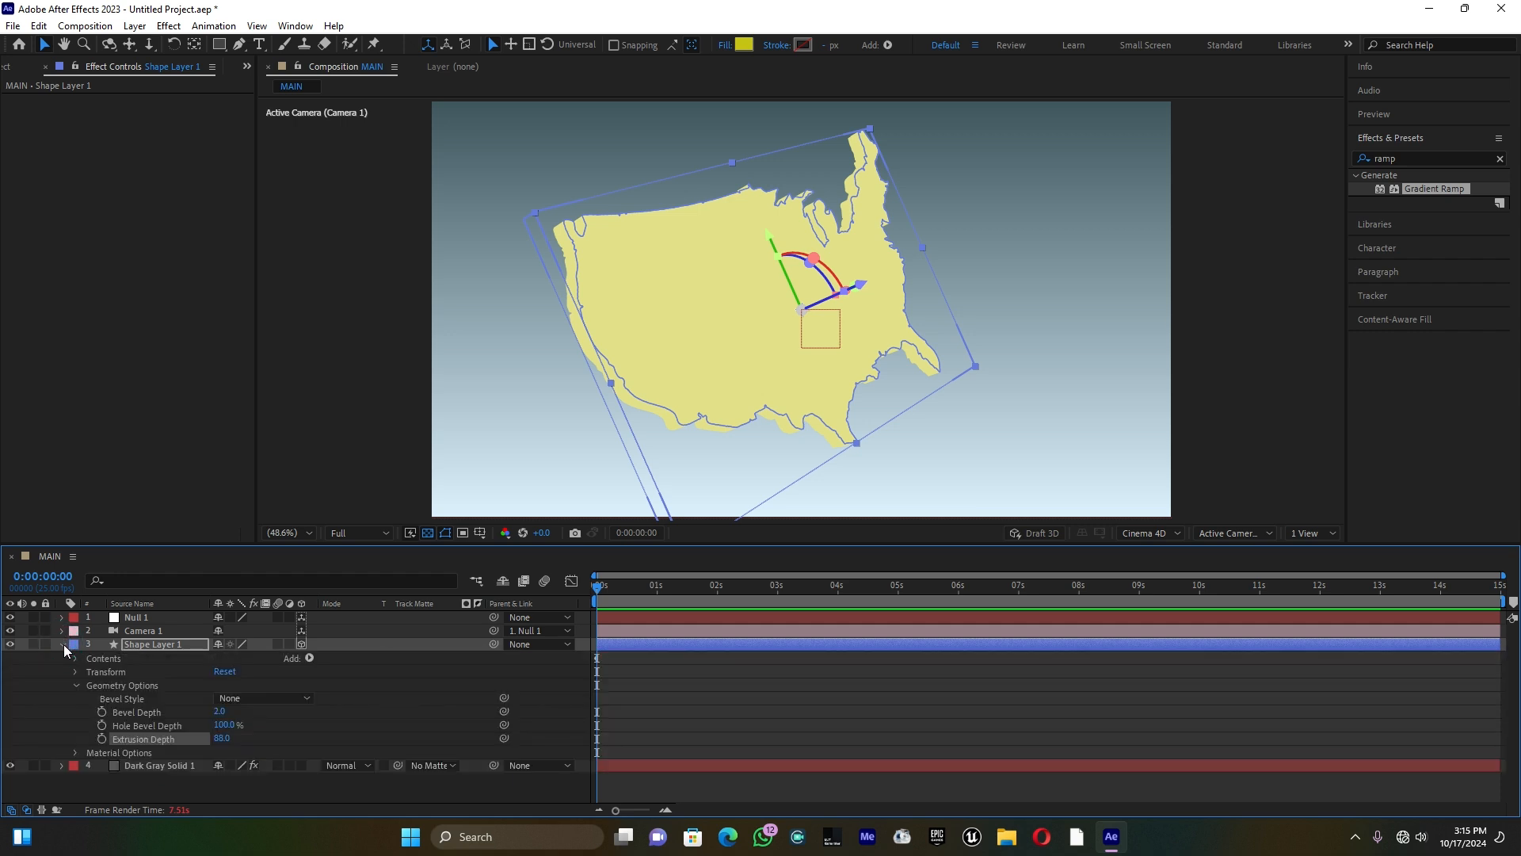
{"action": "left_click", "coordinate": [76, 659]}
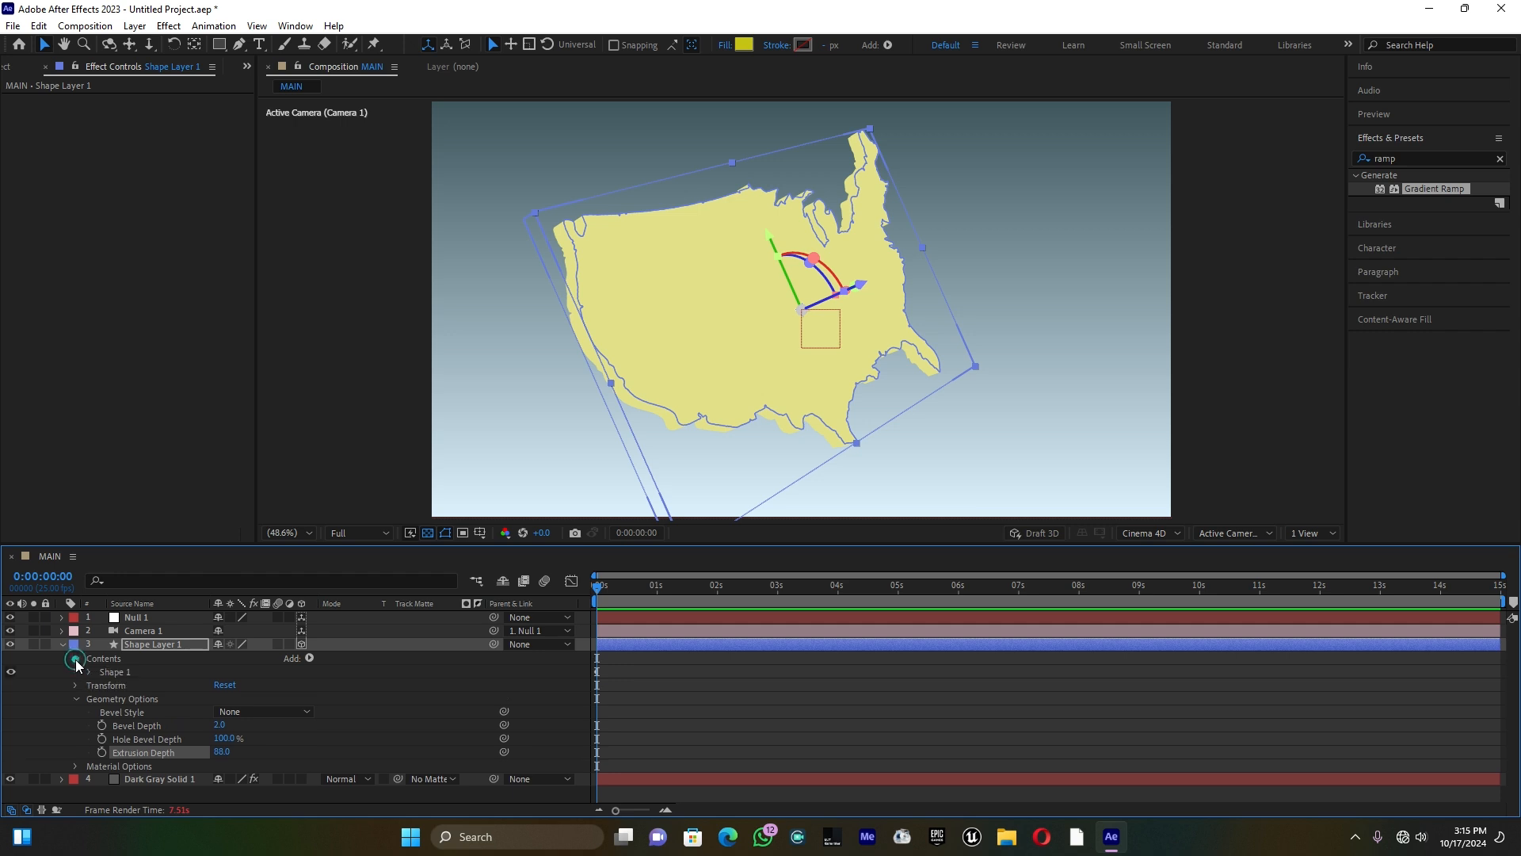
{"action": "left_click", "coordinate": [308, 658]}
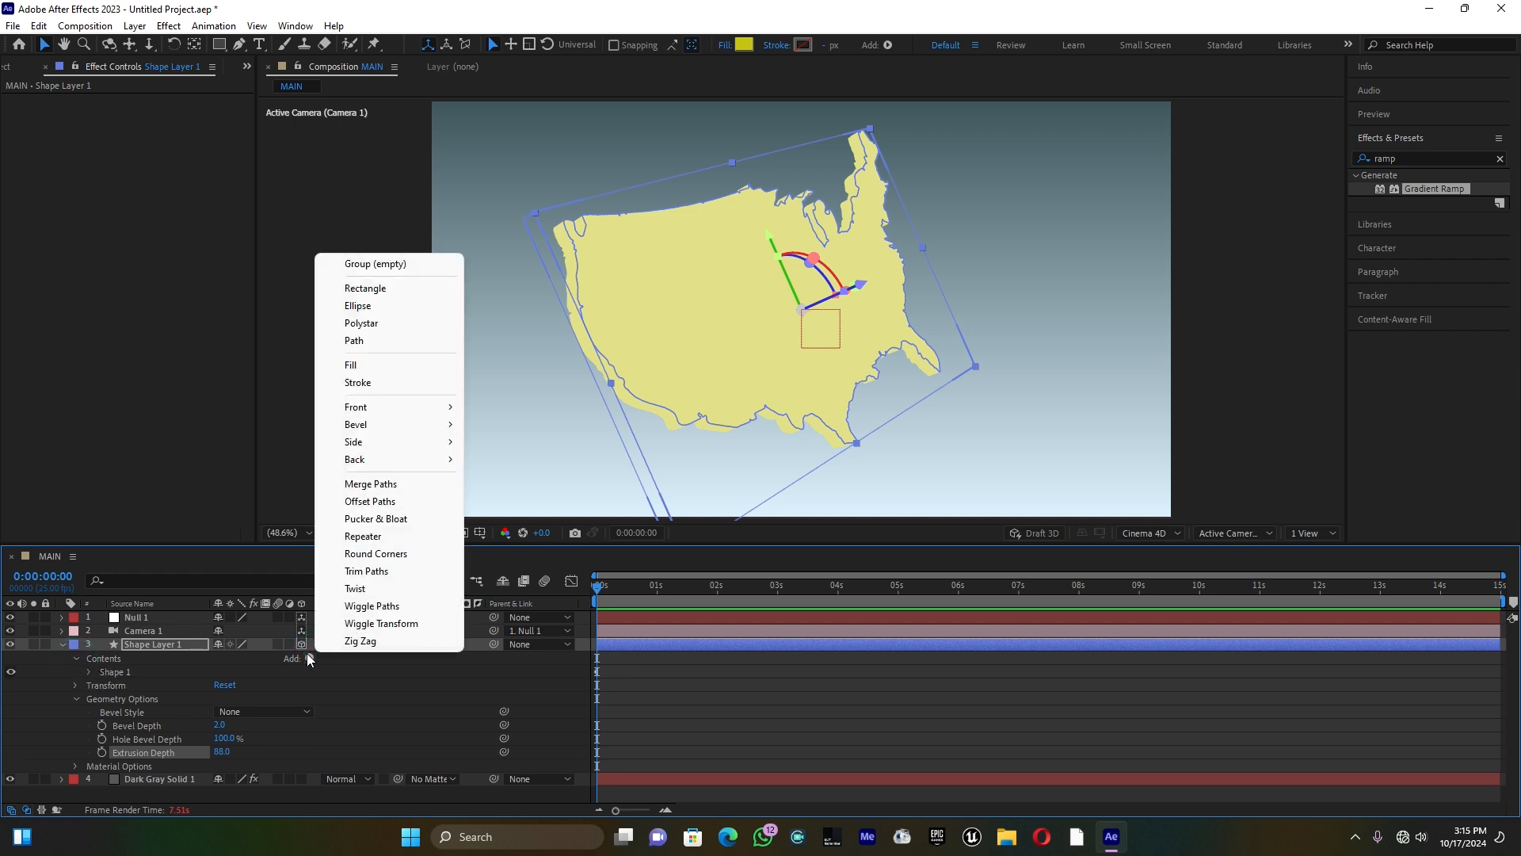
{"action": "left_click", "coordinate": [309, 658]}
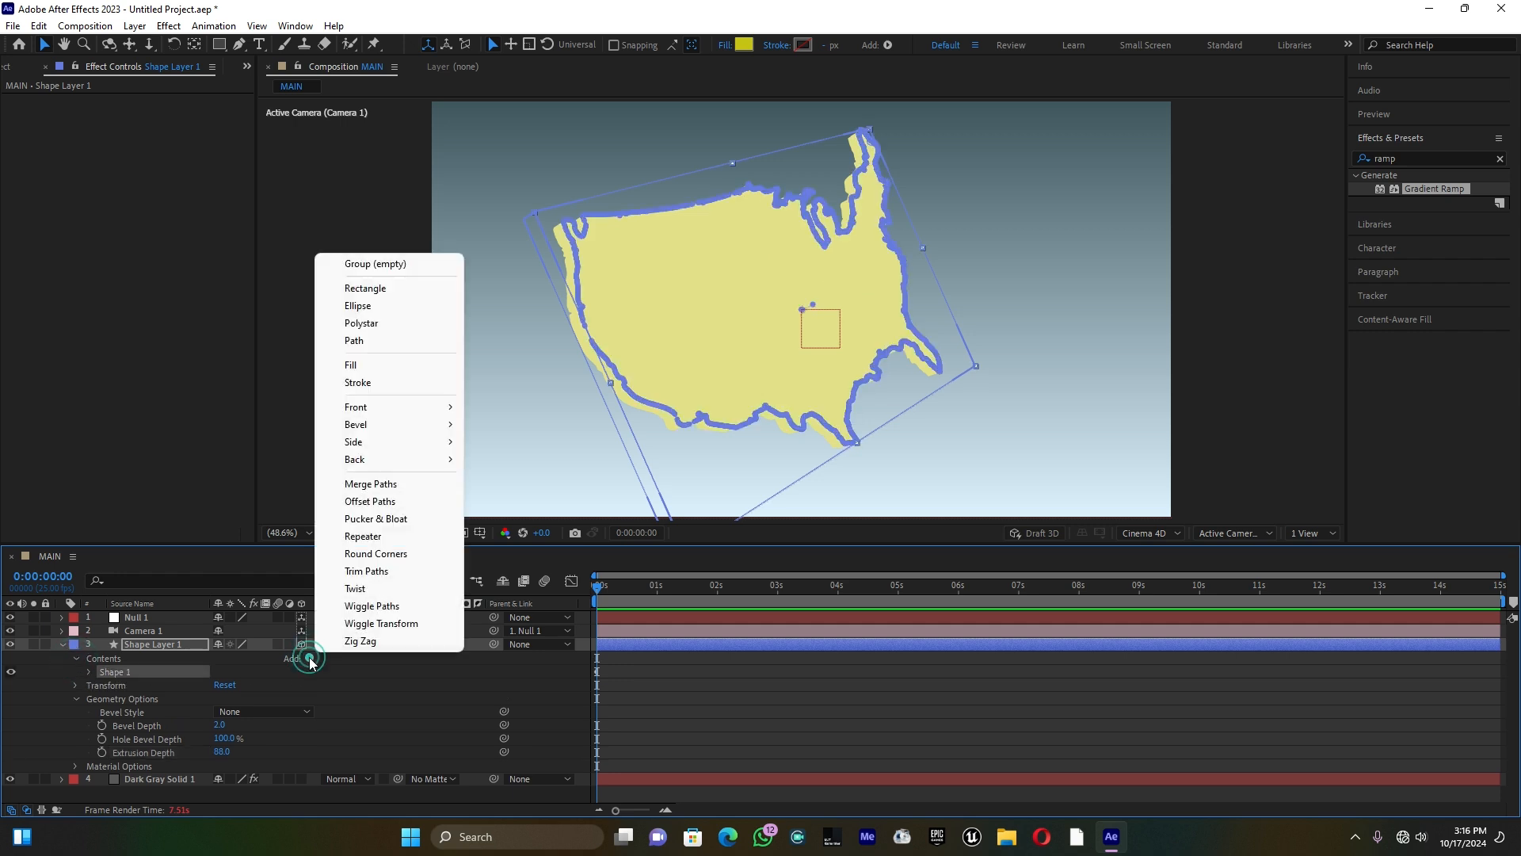
{"action": "left_click", "coordinate": [407, 264]}
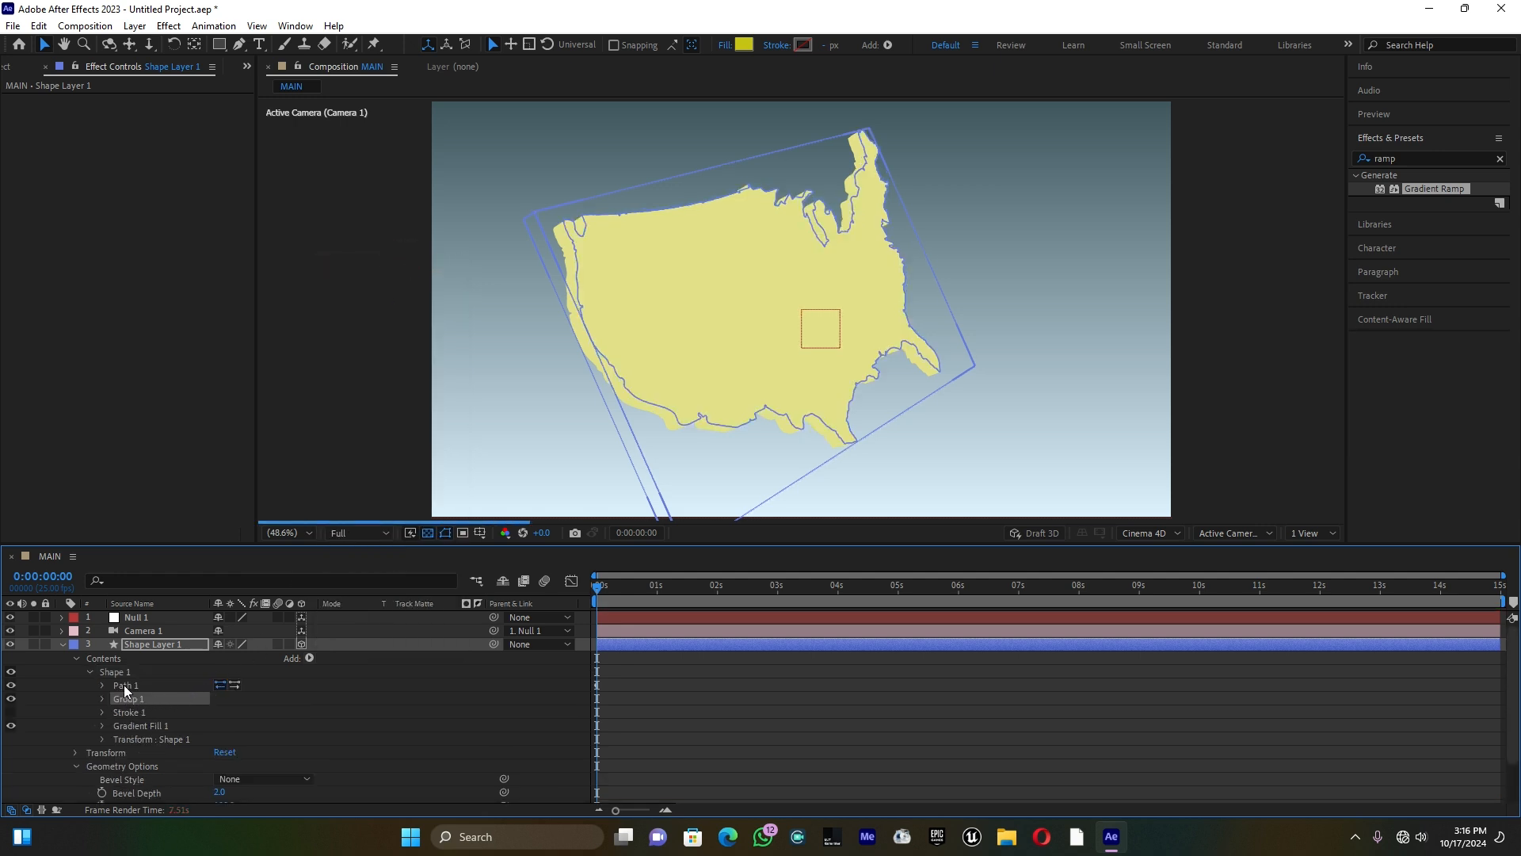
{"action": "mouse_move", "coordinate": [123, 686]}
{"action": "left_mouse_down"}
{"action": "mouse_move", "coordinate": [139, 700]}
{"action": "mouse_move", "coordinate": [122, 701]}
{"action": "mouse_move", "coordinate": [141, 683]}
{"action": "left_mouse_up"}
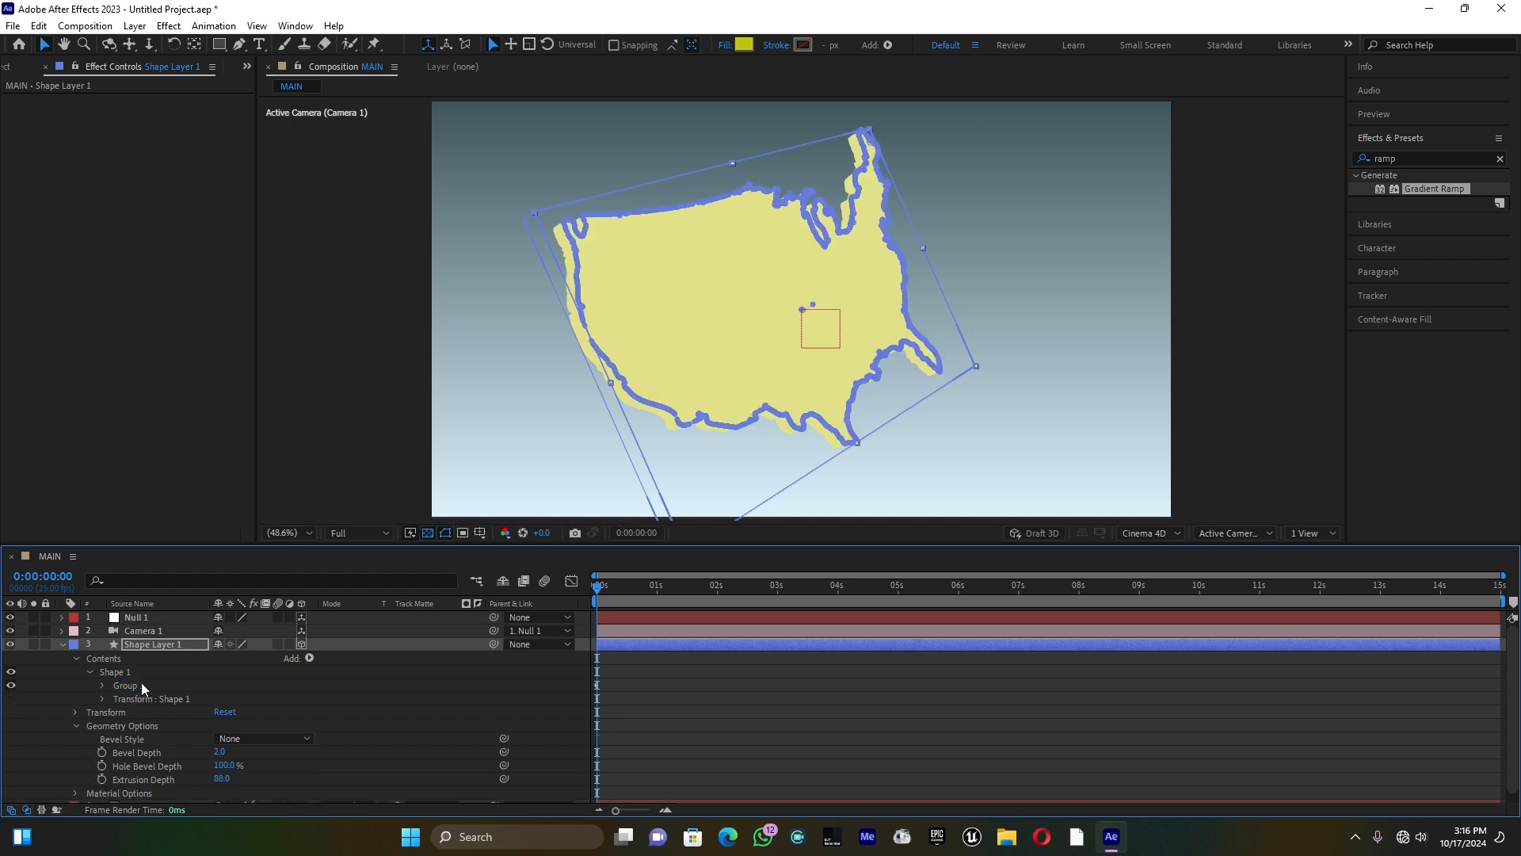
Step: Add a side color property to the new group in Shape Layer 1
{"action": "left_click", "coordinate": [136, 687]}
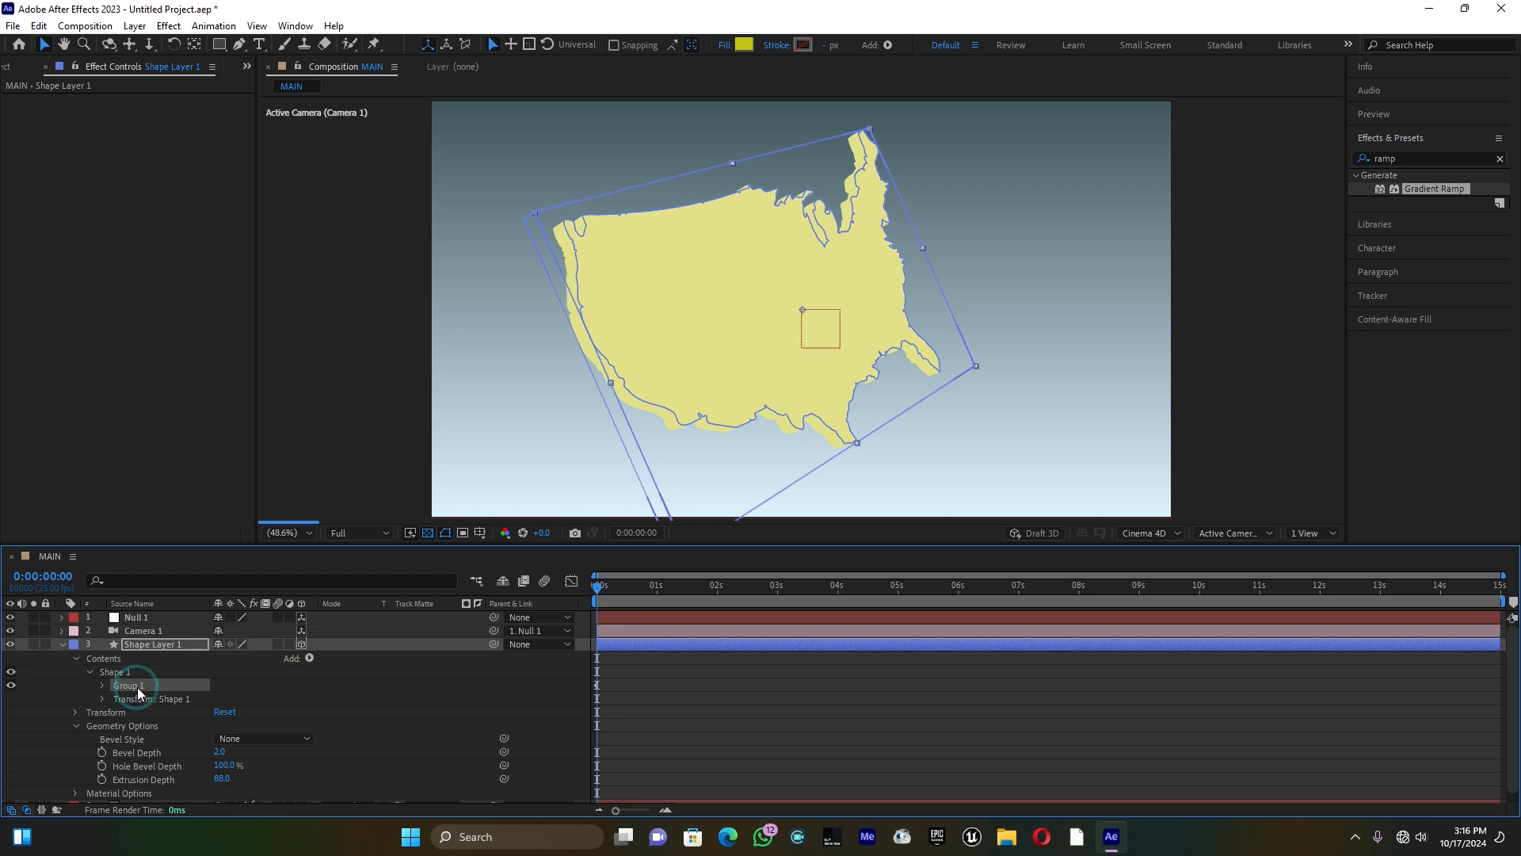
{"action": "left_click", "coordinate": [310, 658]}
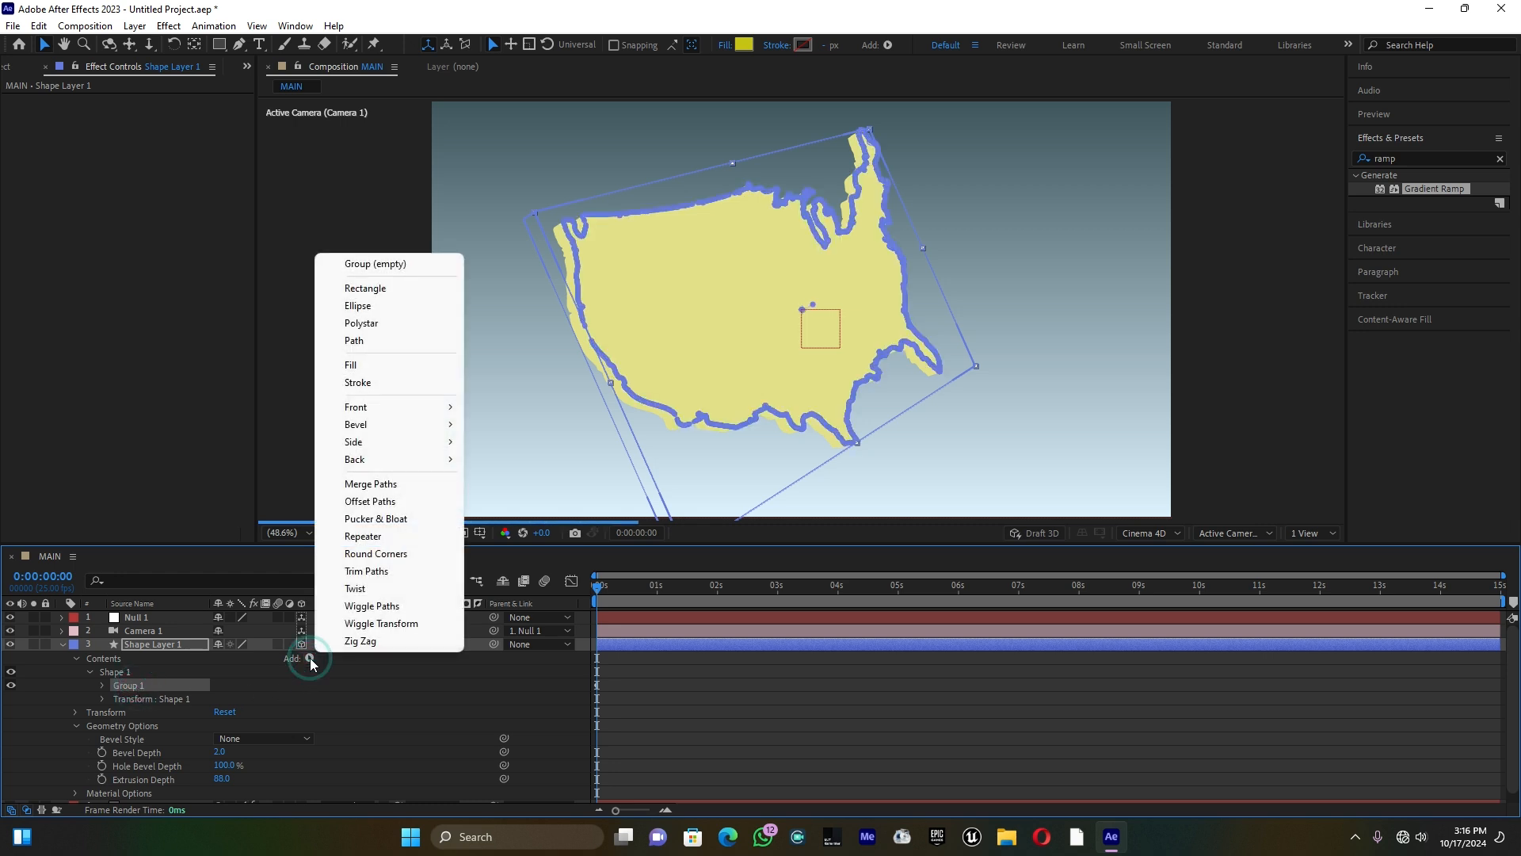
{"action": "mouse_move", "coordinate": [402, 448]}
{"action": "left_click", "coordinate": [487, 444]}
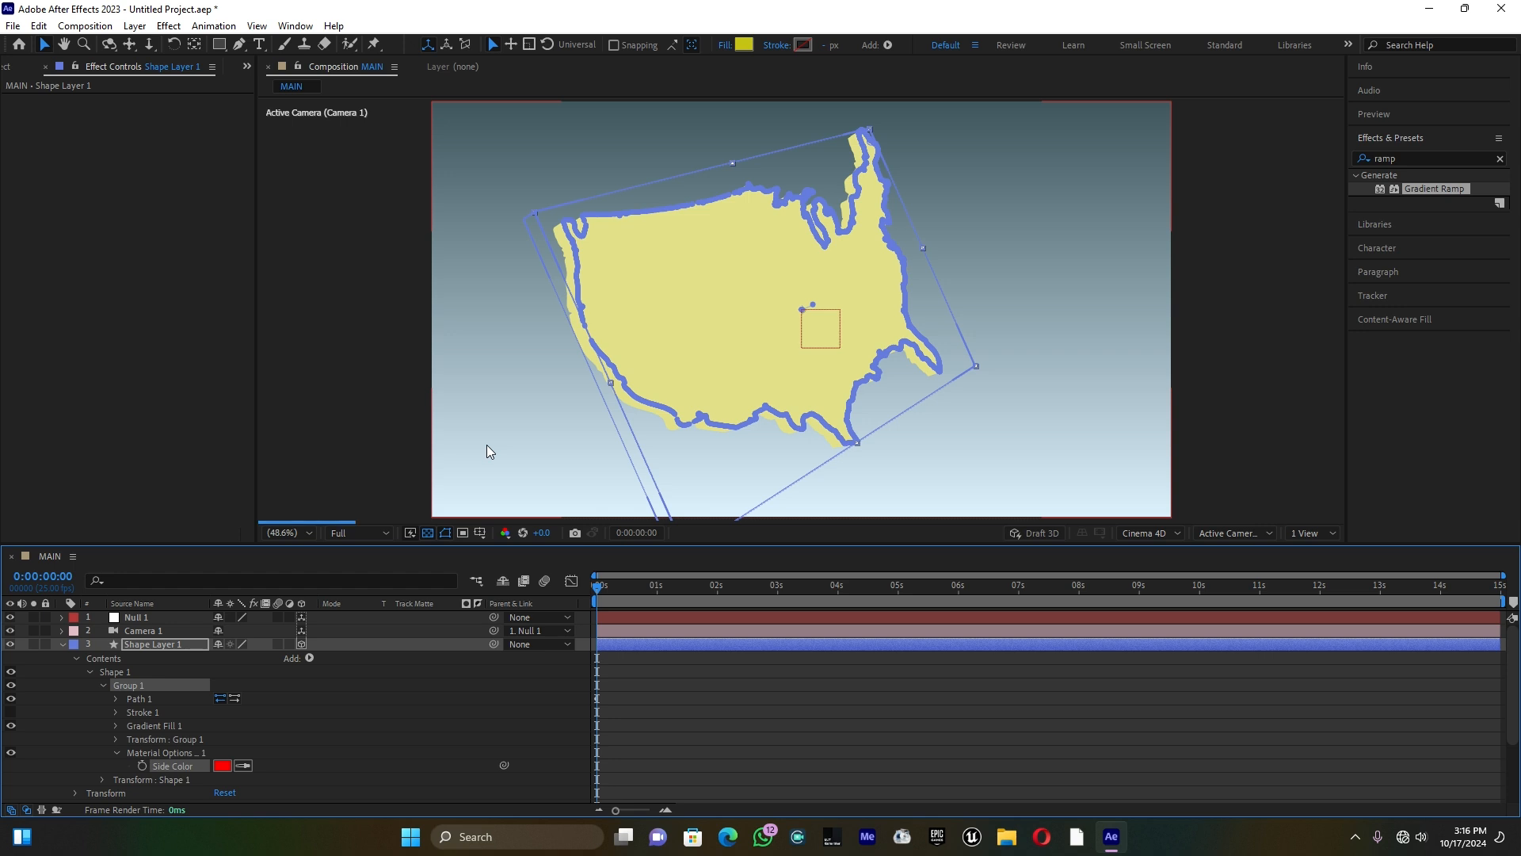
Step: Set the map's side color to dark olive yellow 999442 and collapse the layer's properties
{"action": "left_click", "coordinate": [222, 765]}
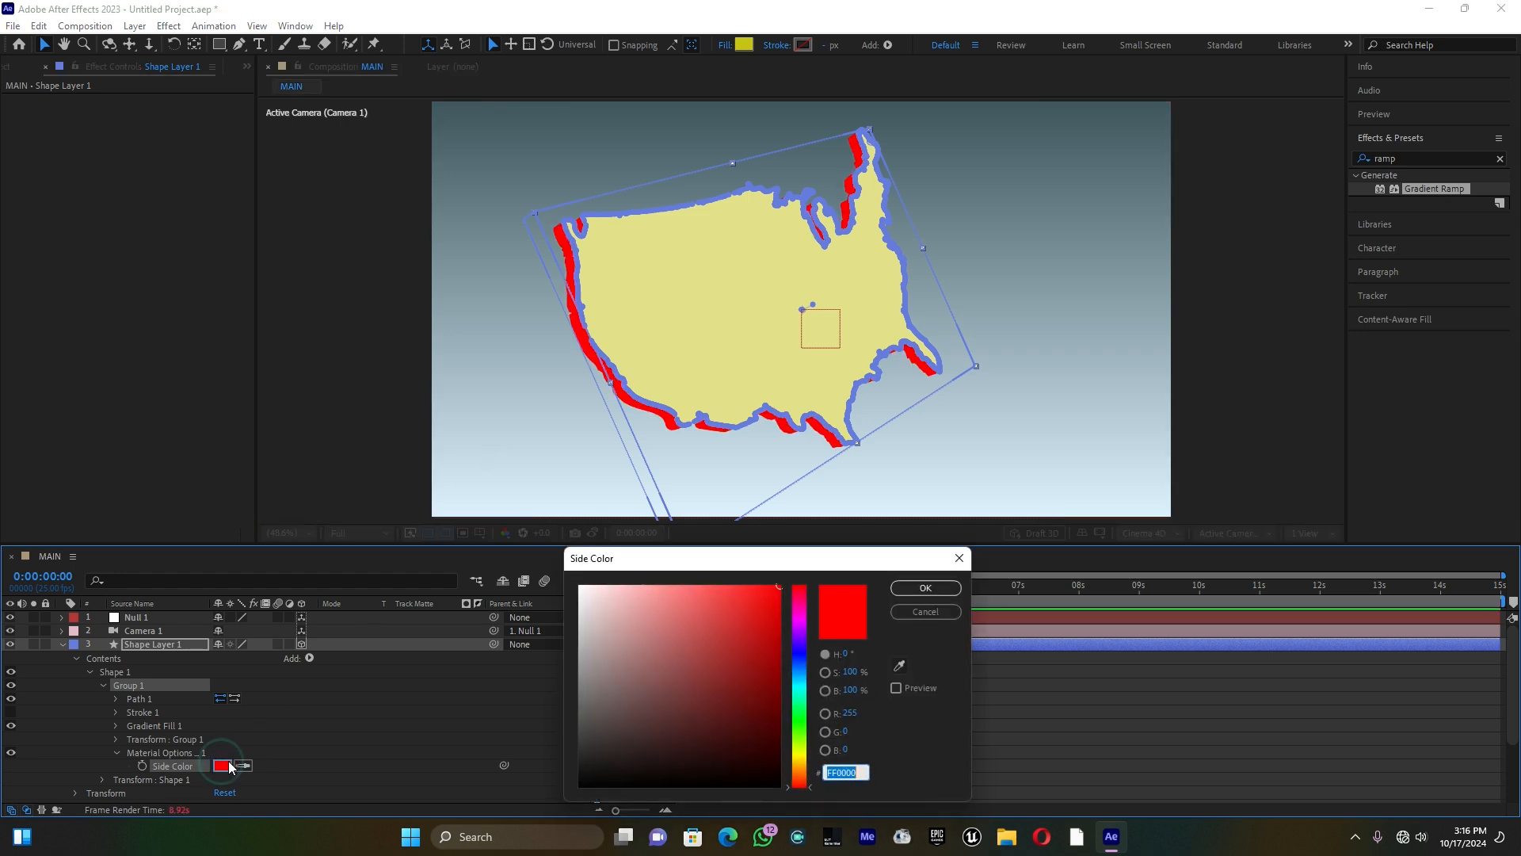
{"action": "left_click_drag", "start_coordinate": [812, 774], "coordinate": [807, 751]}
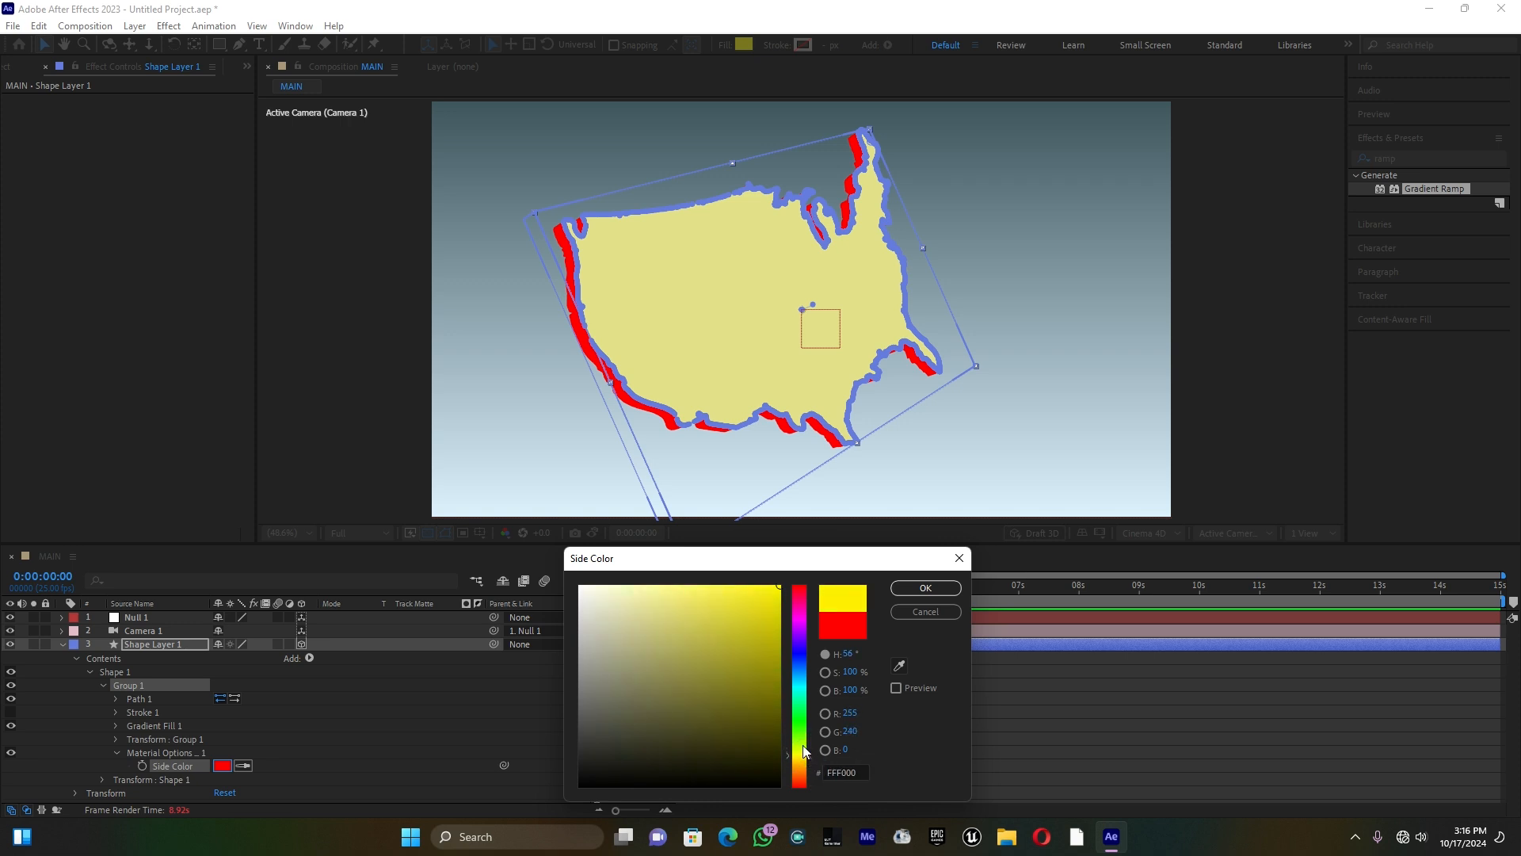
{"action": "left_click_drag", "start_coordinate": [683, 607], "coordinate": [687, 651]}
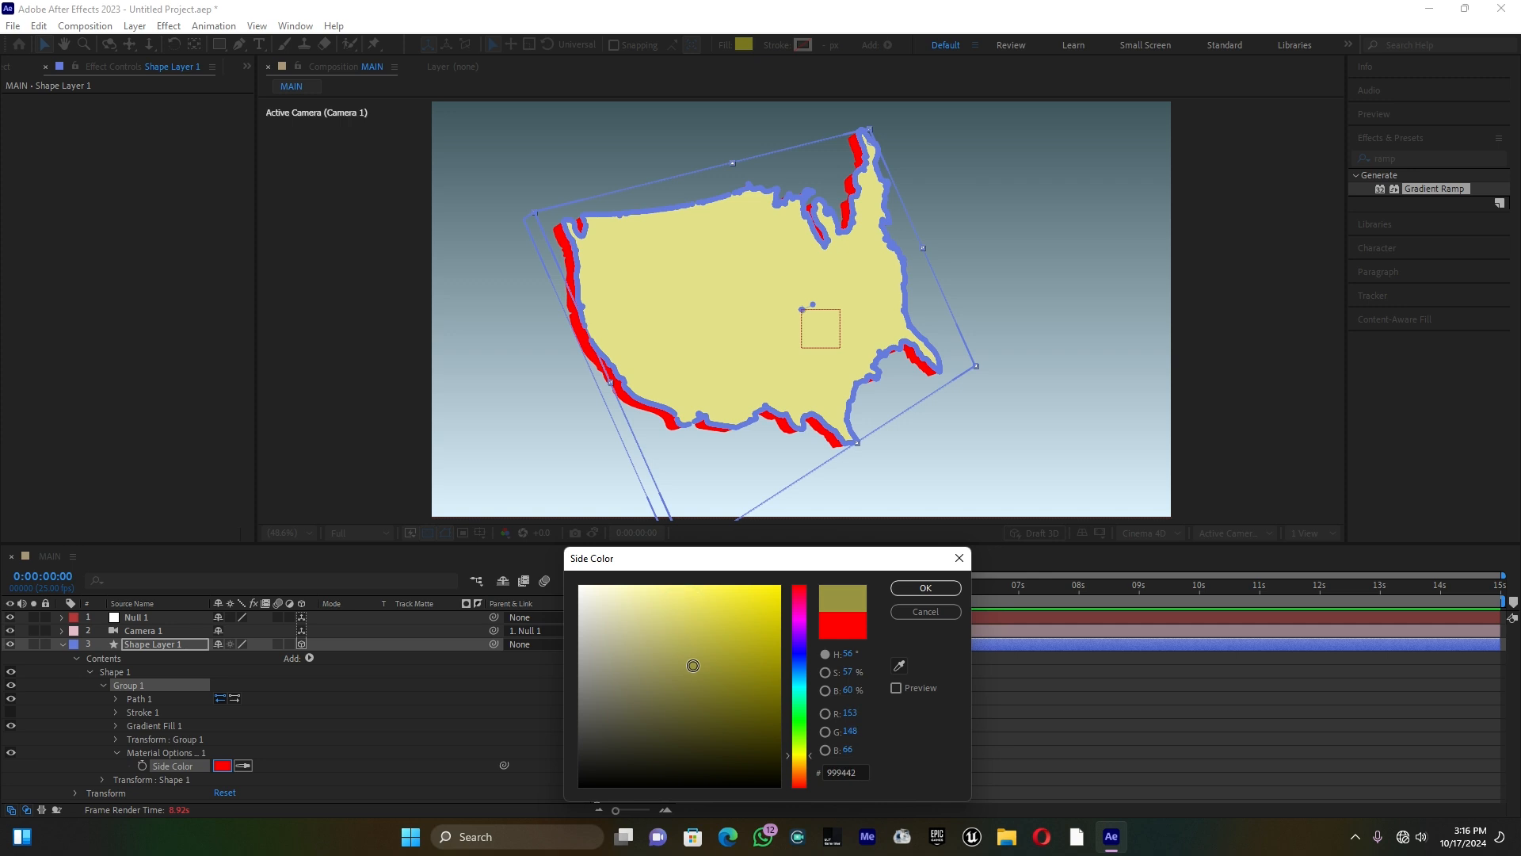
{"action": "left_click", "coordinate": [917, 586]}
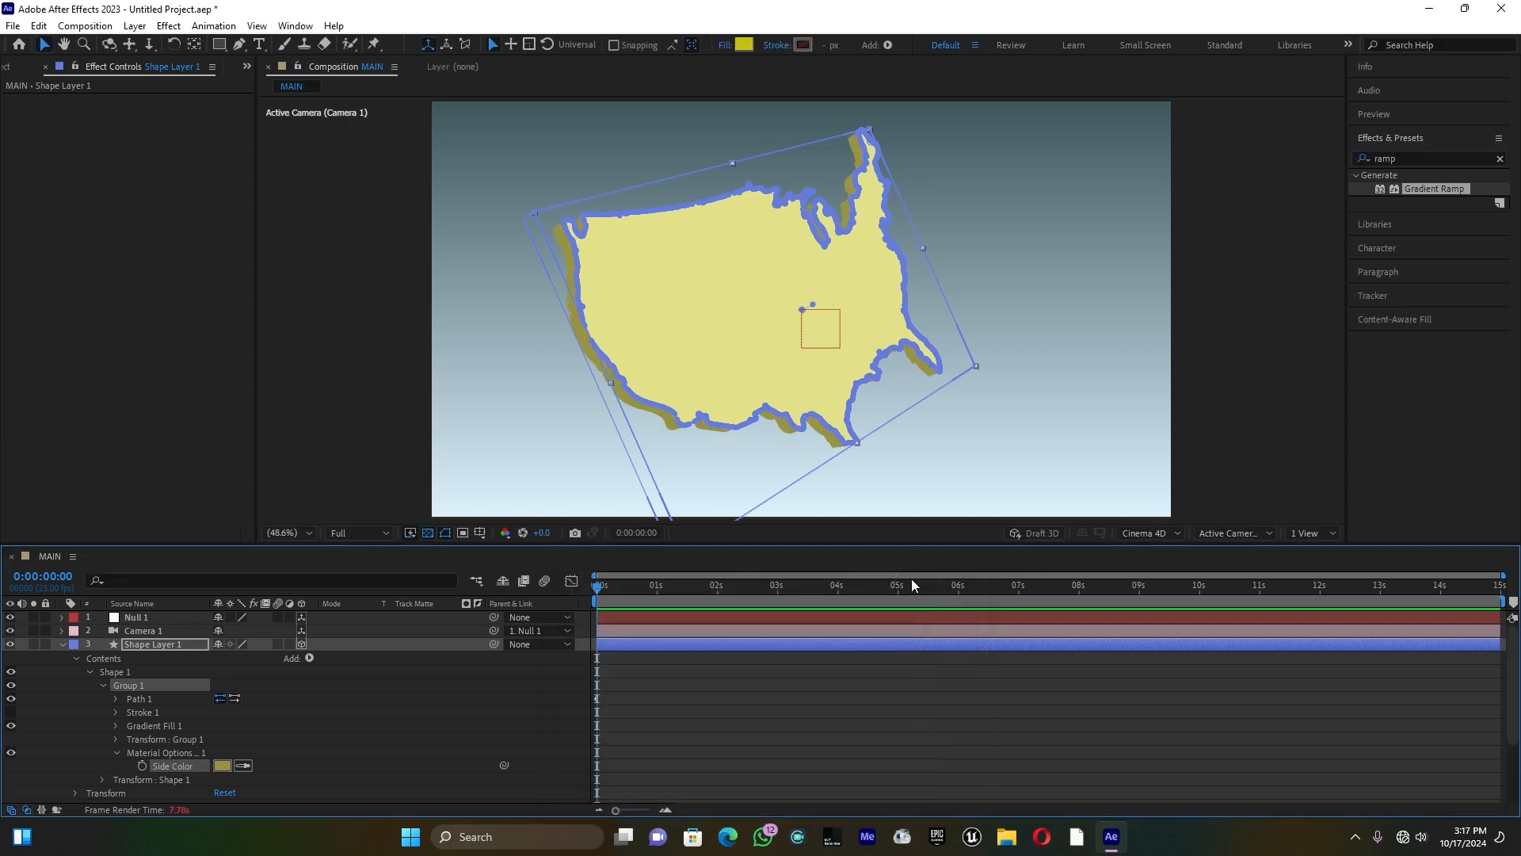
{"action": "left_click", "coordinate": [63, 644]}
Step: Create a new 1920 × 1080 px dark gray solid in the MAIN composition
{"action": "right_click", "coordinate": [150, 703]}
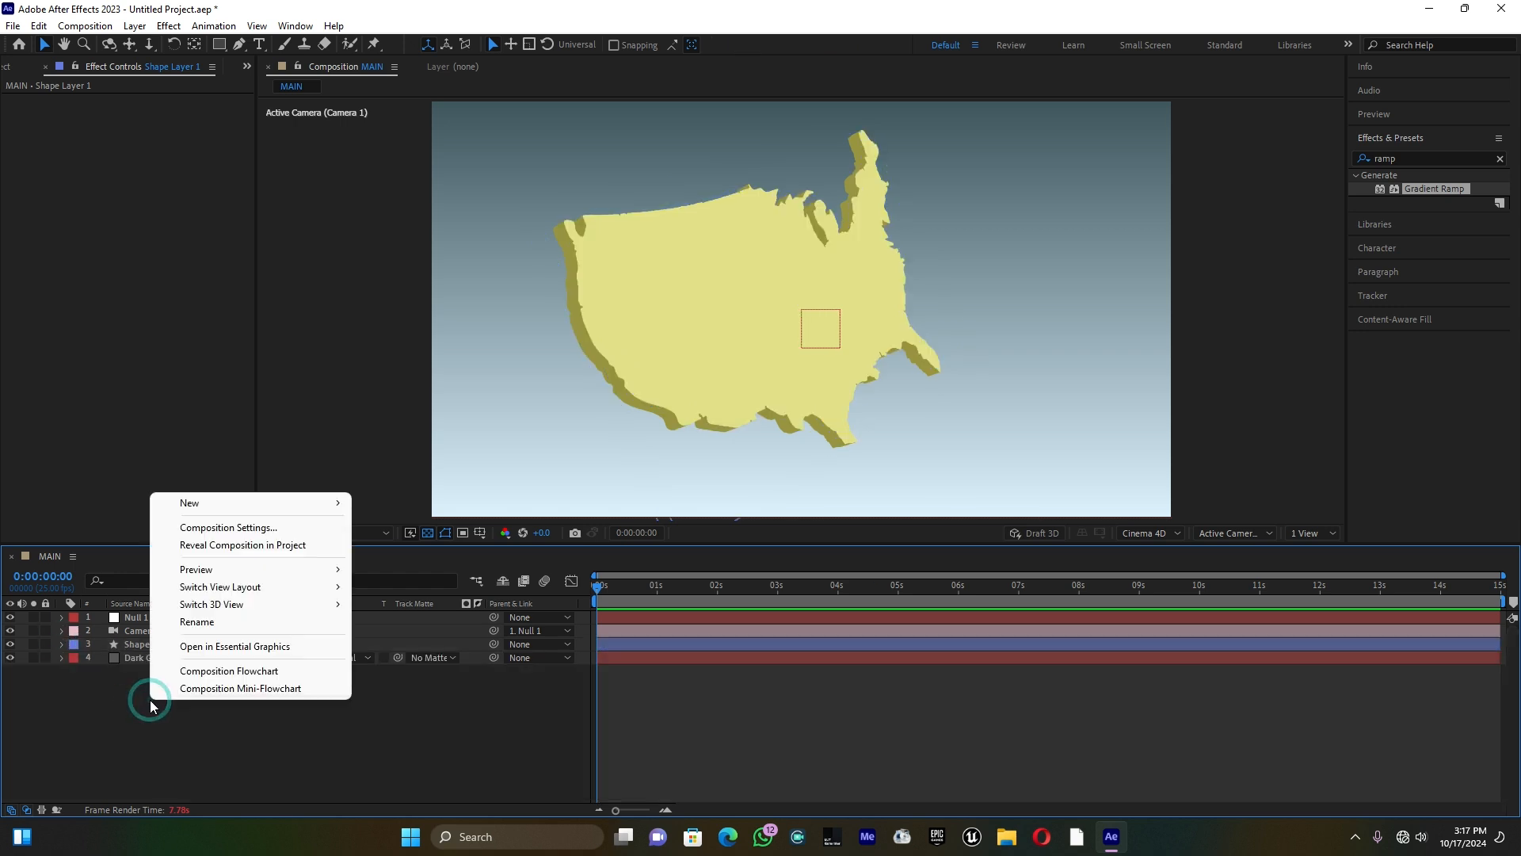
{"action": "left_click", "coordinate": [243, 503]}
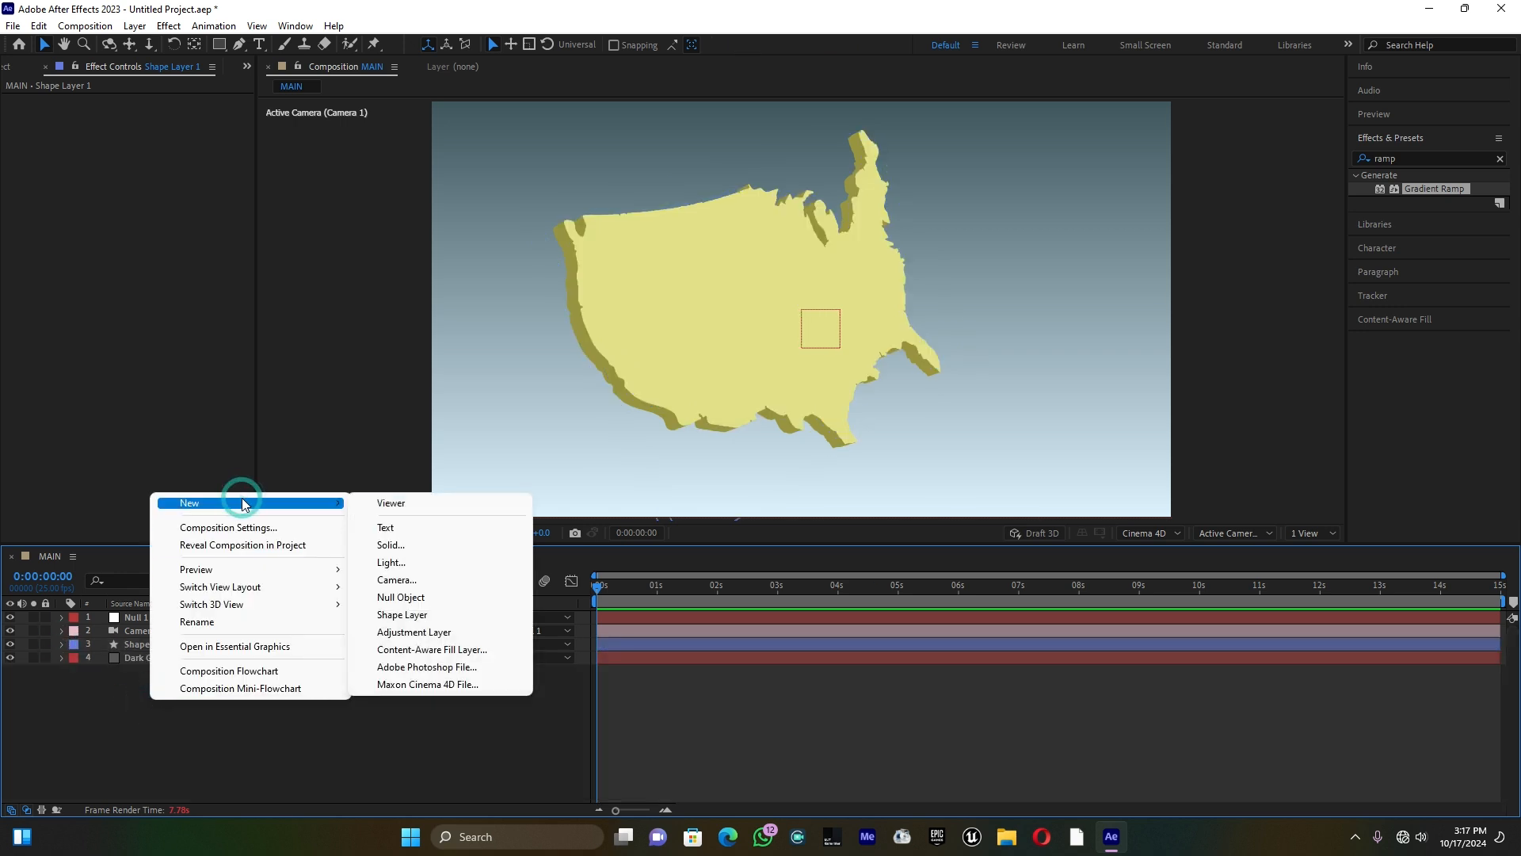
{"action": "left_click", "coordinate": [391, 544]}
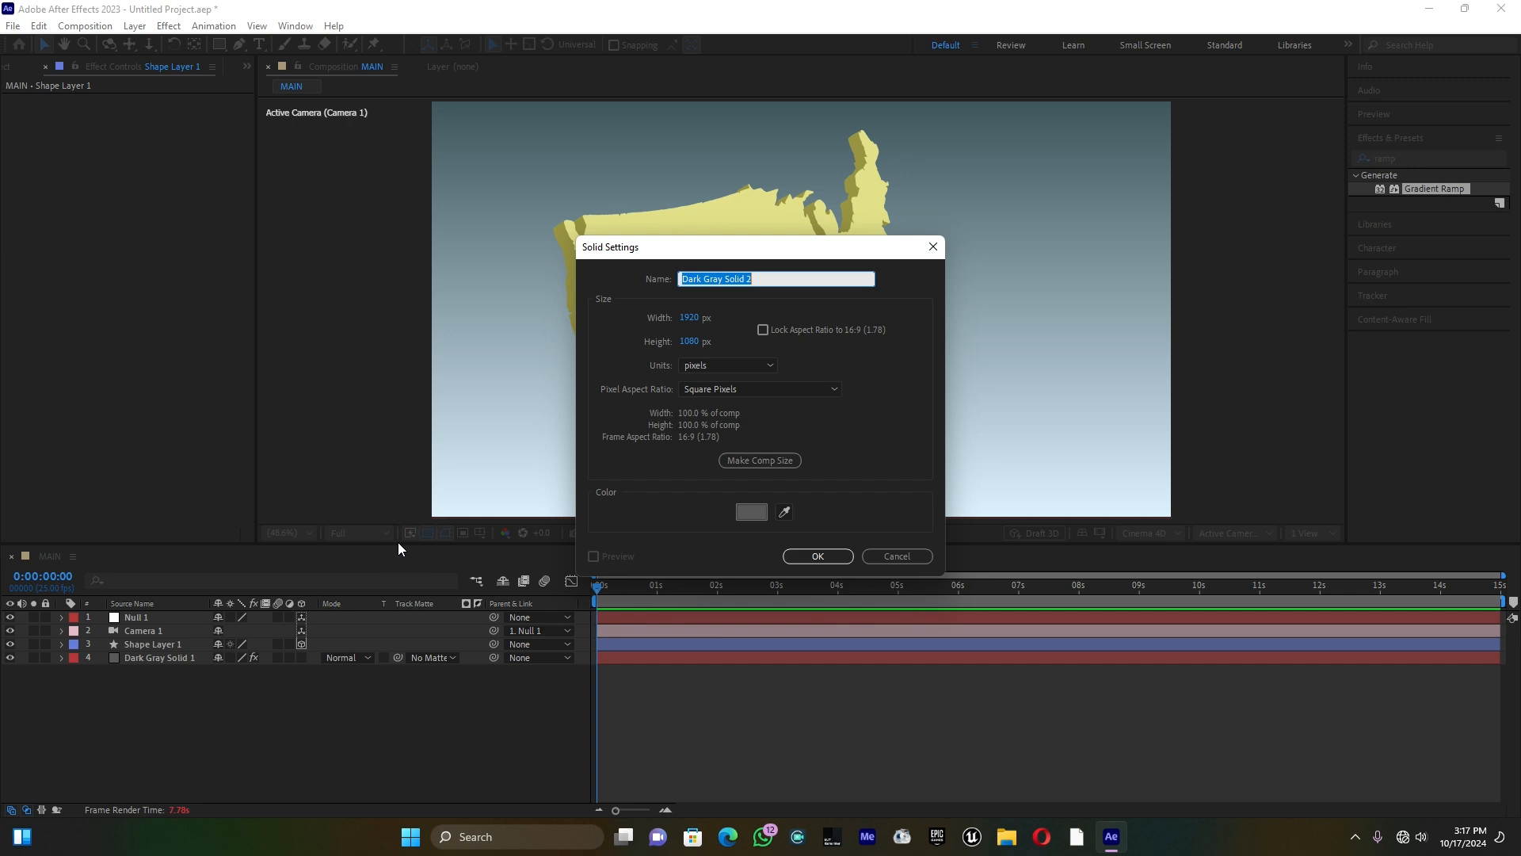
{"action": "left_click", "coordinate": [802, 557]}
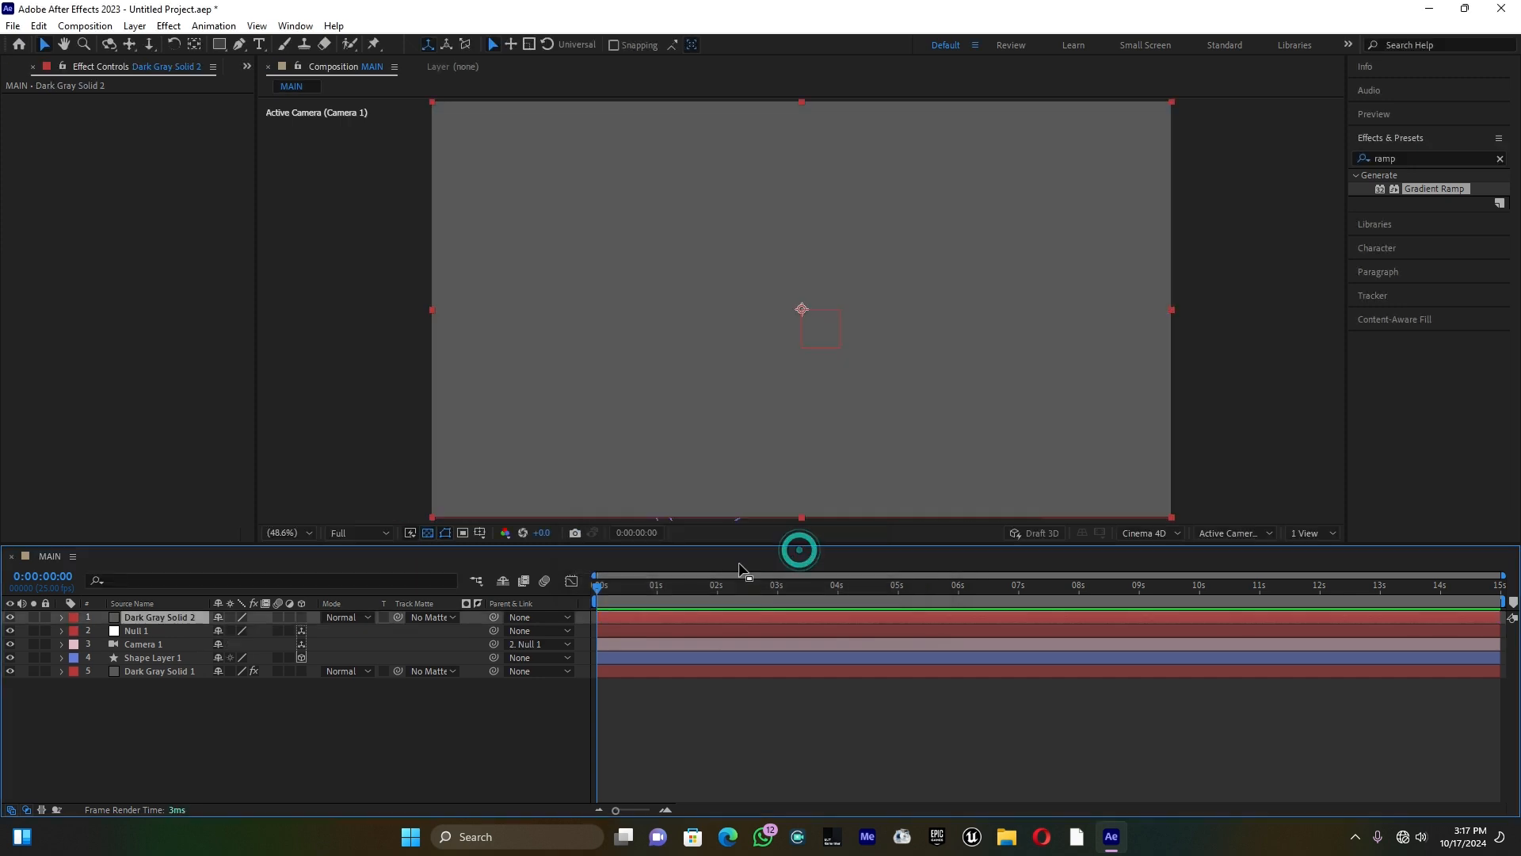
Step: Find the Grid effect and apply it to the new dark gray solid
{"action": "left_click", "coordinate": [1387, 159]}
{"action": "type", "text": "grid"}
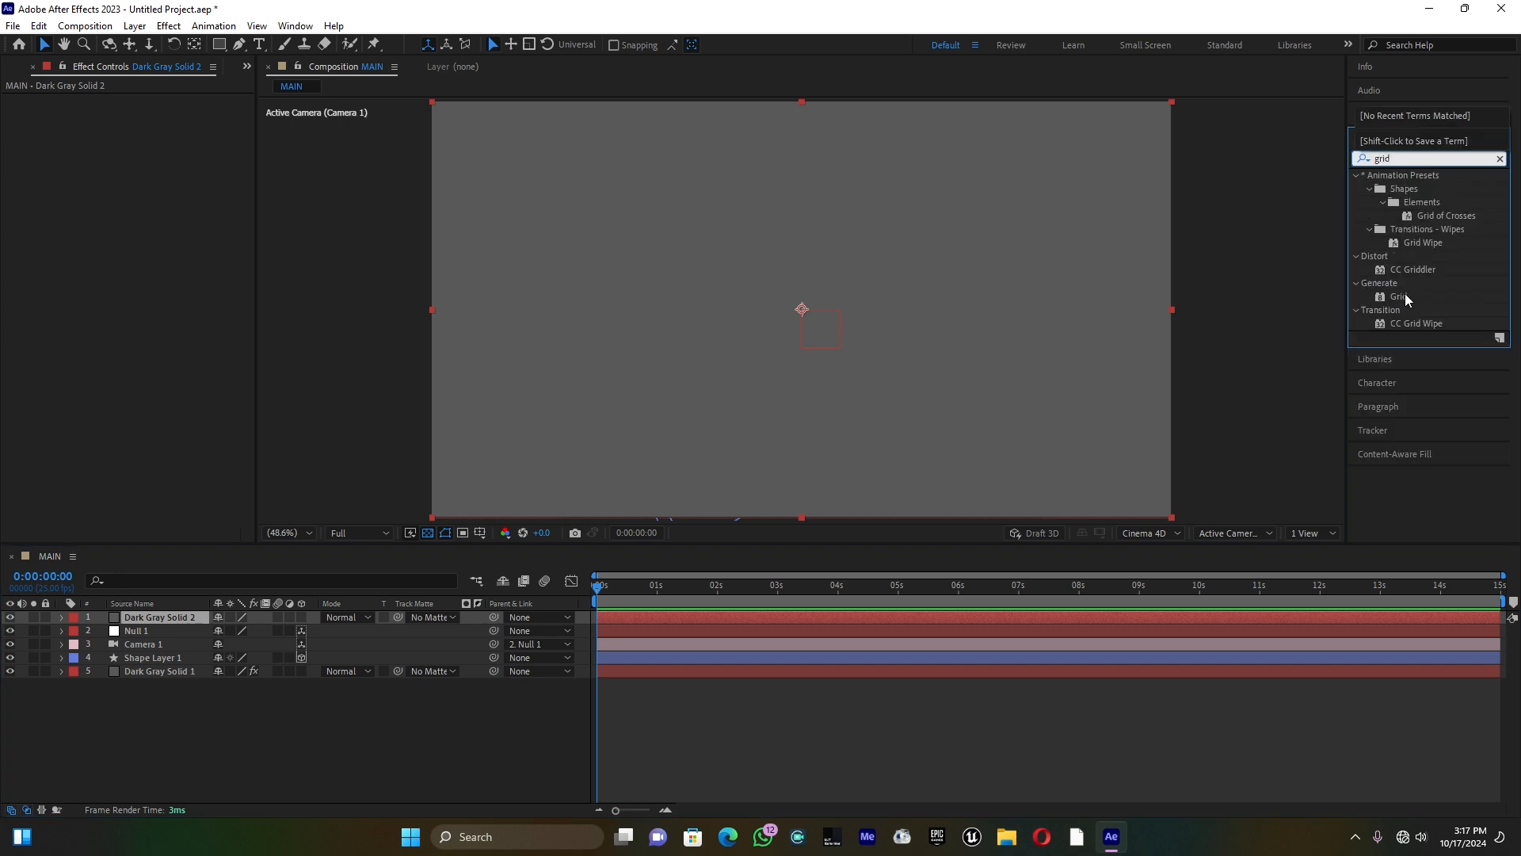
{"action": "left_click_drag", "start_coordinate": [1405, 293], "coordinate": [168, 616]}
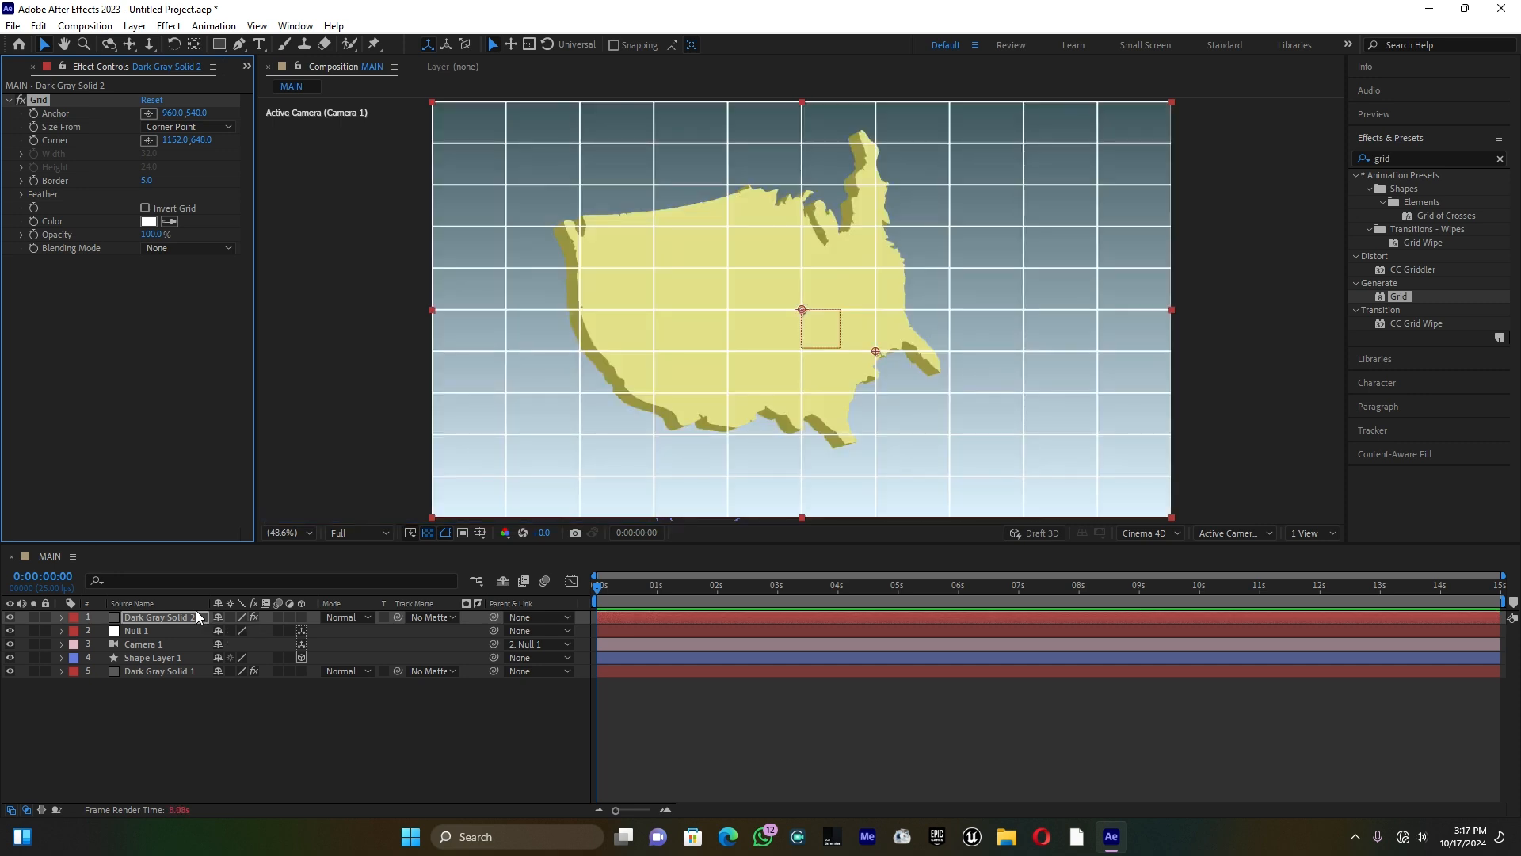
Step: Reduce the grid's border to 1 and base its size on the Width Slider
{"action": "left_click_drag", "start_coordinate": [152, 181], "coordinate": [148, 180]}
{"action": "left_click", "coordinate": [176, 127]}
{"action": "left_click", "coordinate": [190, 161]}
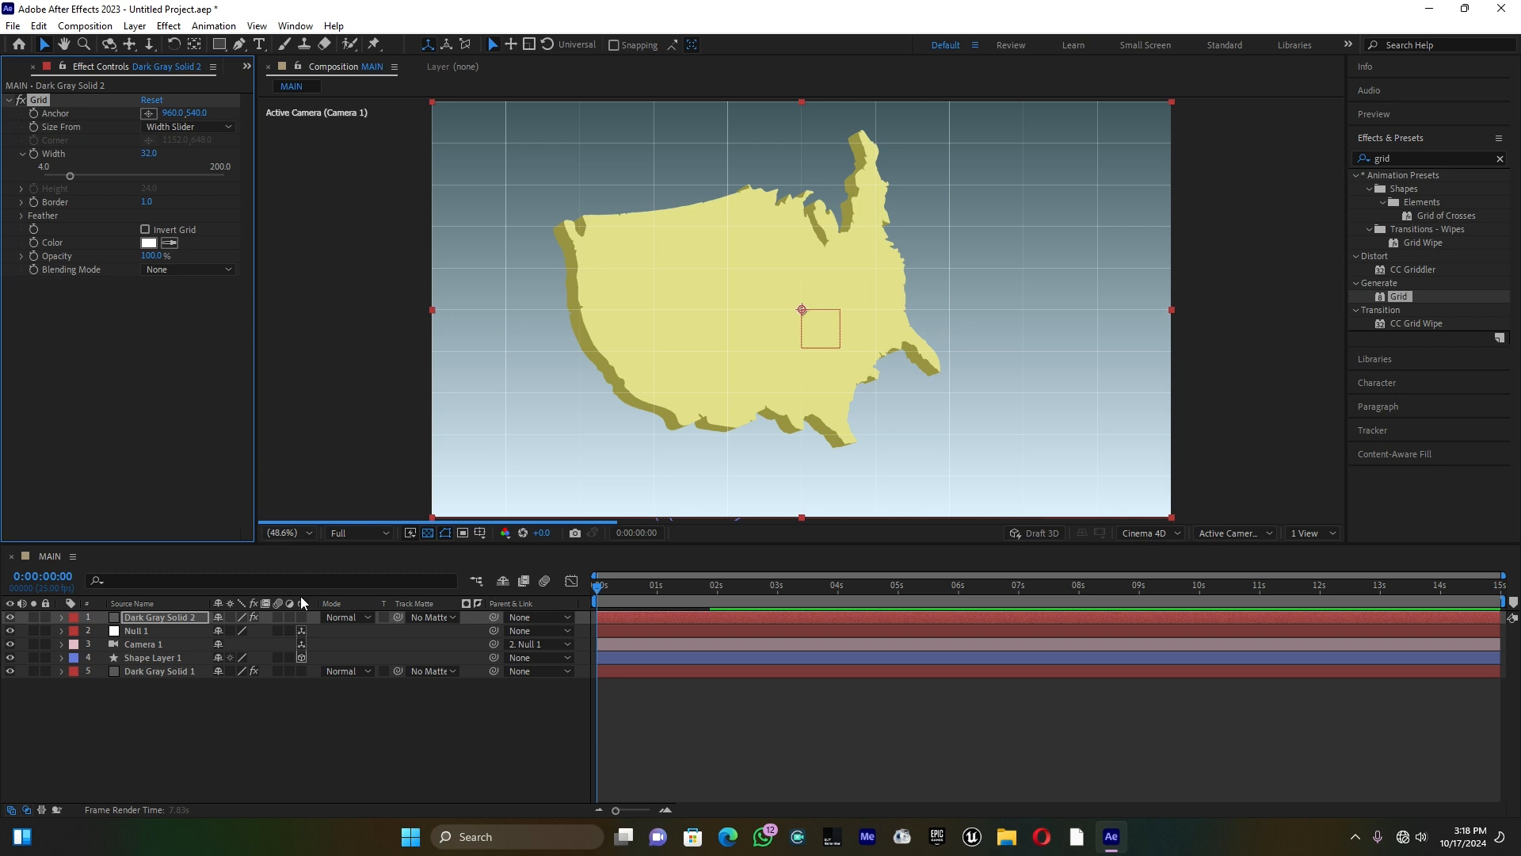
Step: Turn the grid solid into a 3D layer and scale it to 400%
{"action": "left_click", "coordinate": [299, 616]}
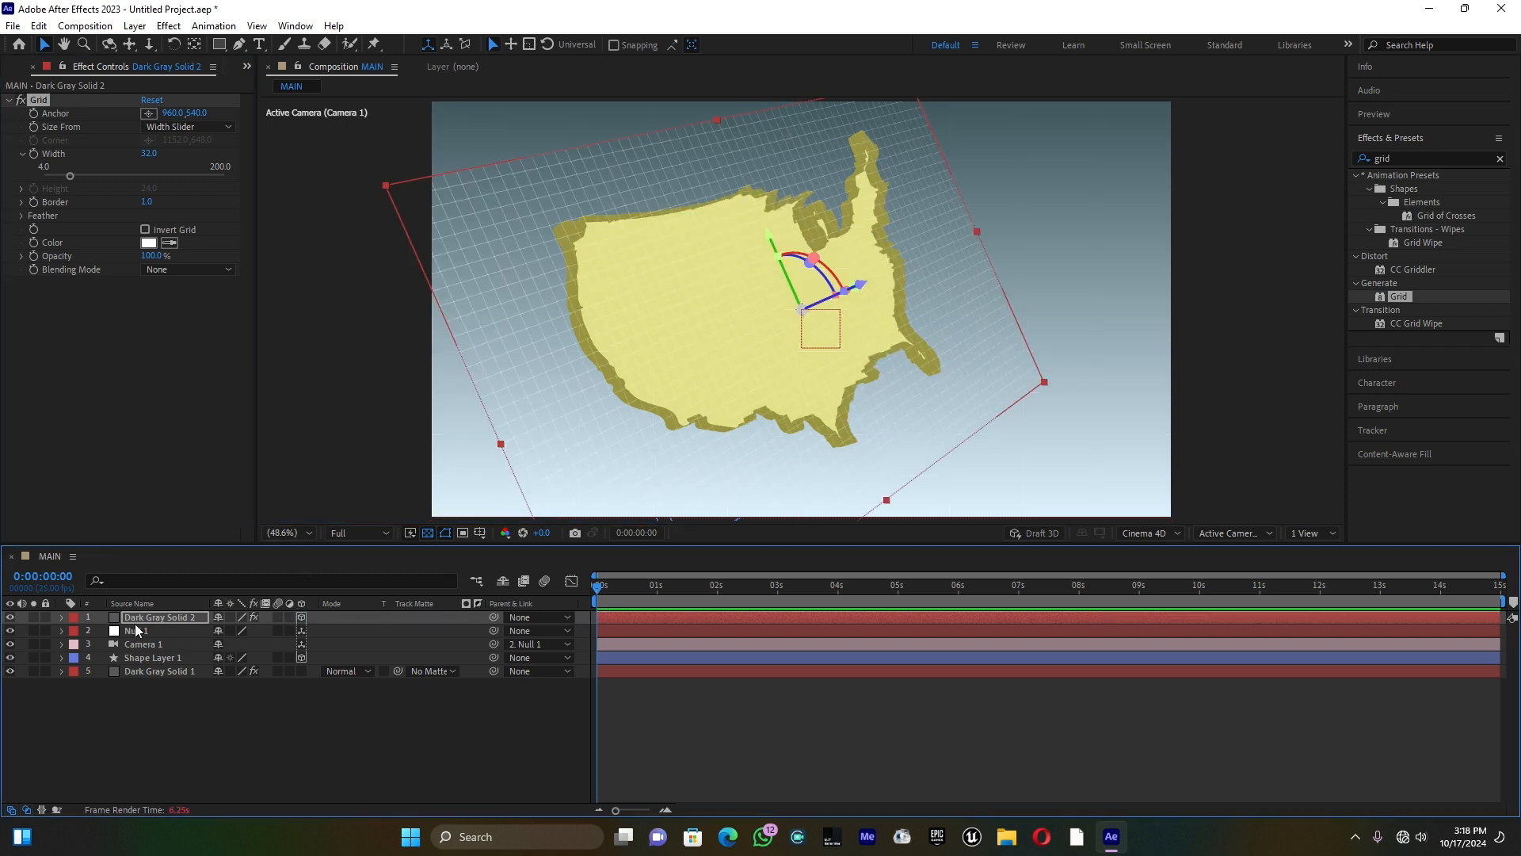
{"action": "key", "text": "s"}
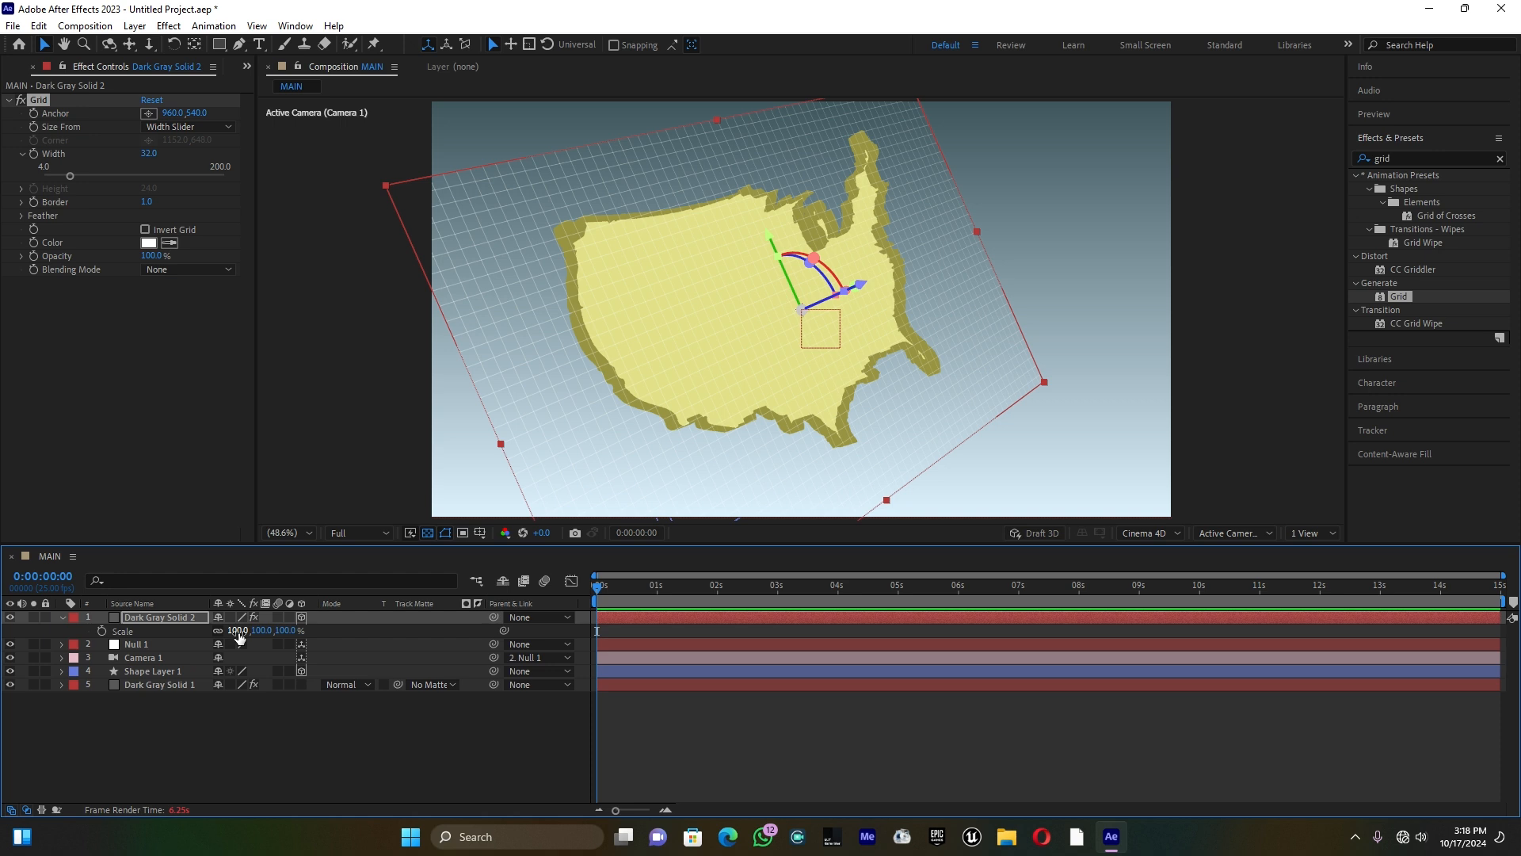
{"action": "left_click", "coordinate": [238, 630]}
{"action": "type", "text": "400"}
{"action": "key", "text": "Return"}
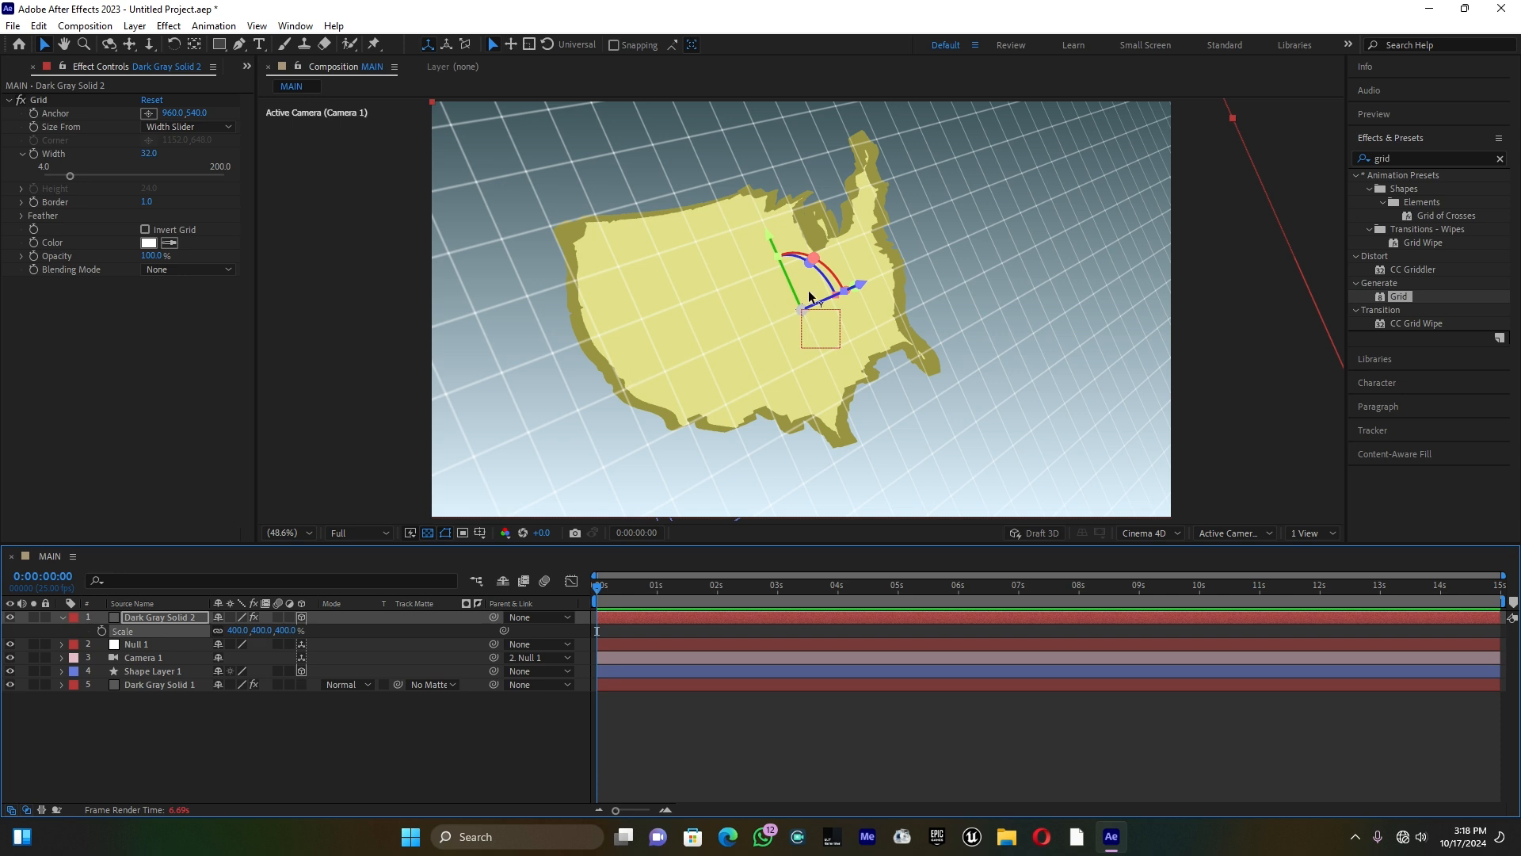
Step: Move the grid solid along its Z axis until it sits behind the extruded map, and deselect it
{"action": "left_click_drag", "start_coordinate": [857, 287], "coordinate": [827, 303]}
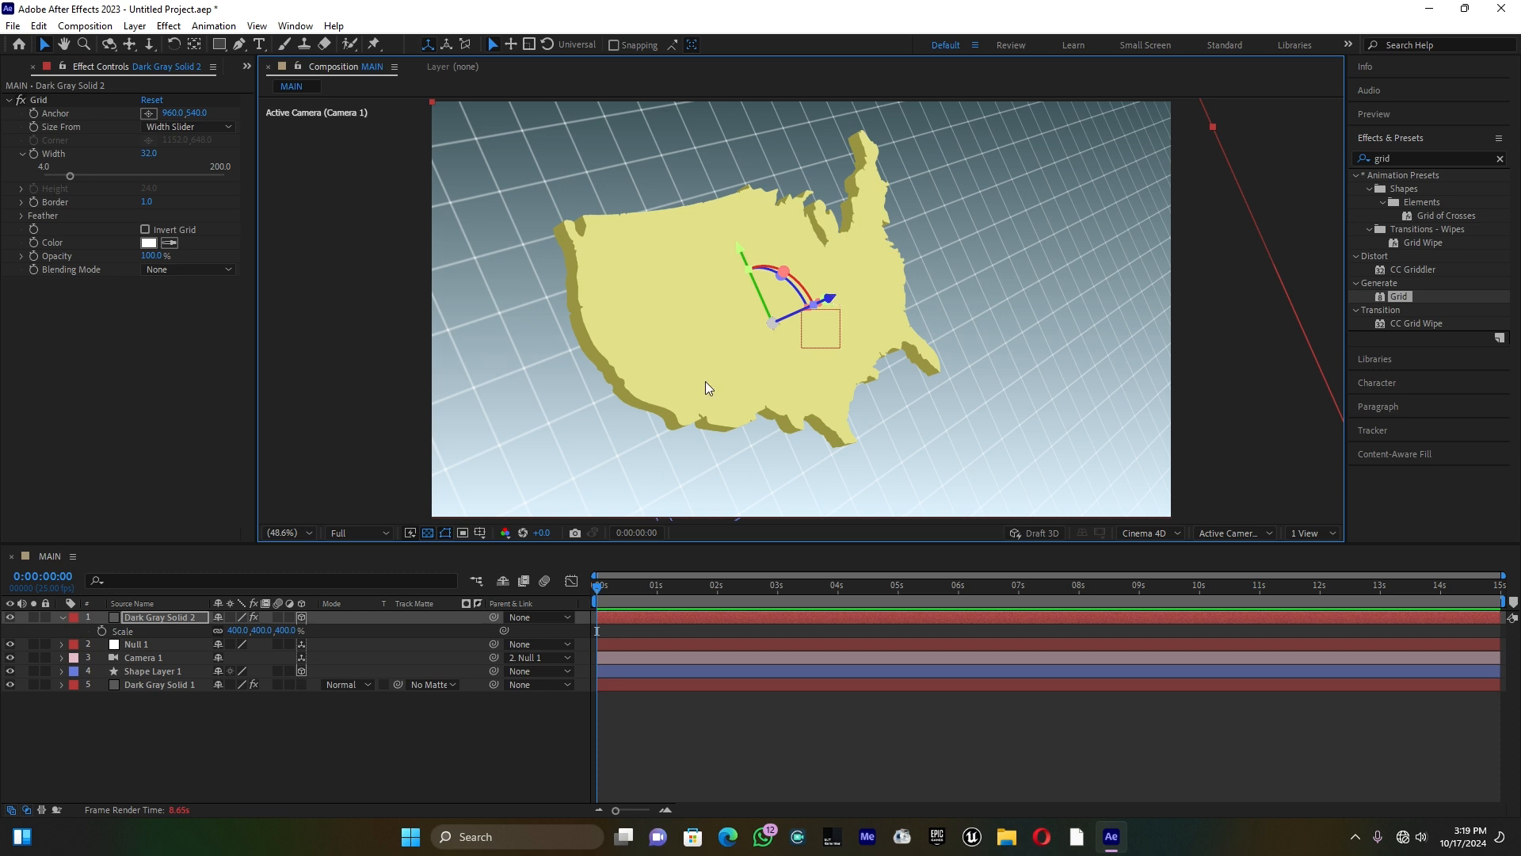
{"action": "left_click", "coordinate": [62, 617]}
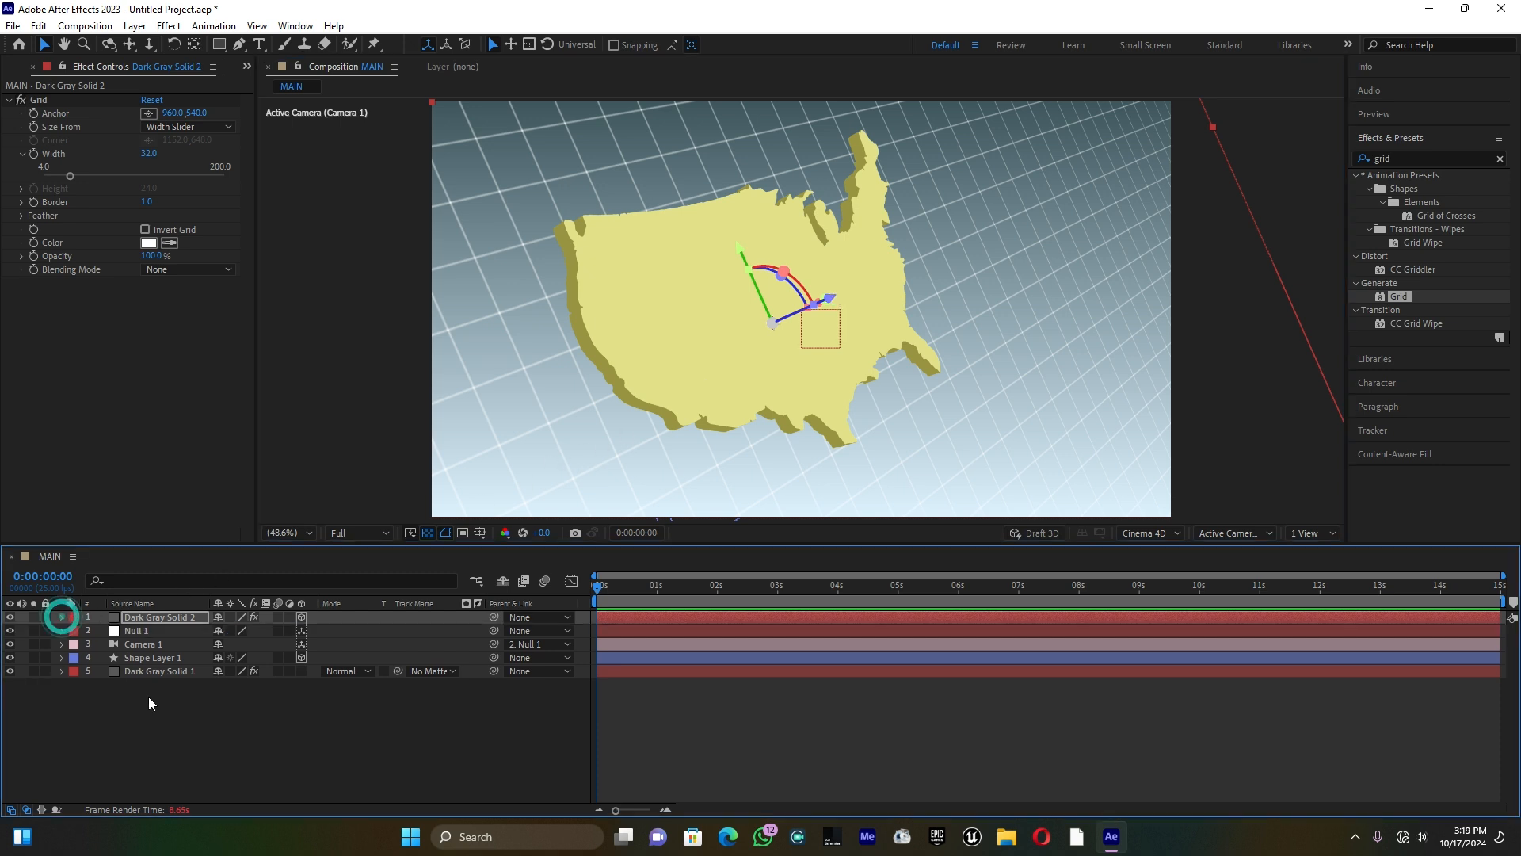
{"action": "left_click", "coordinate": [149, 697]}
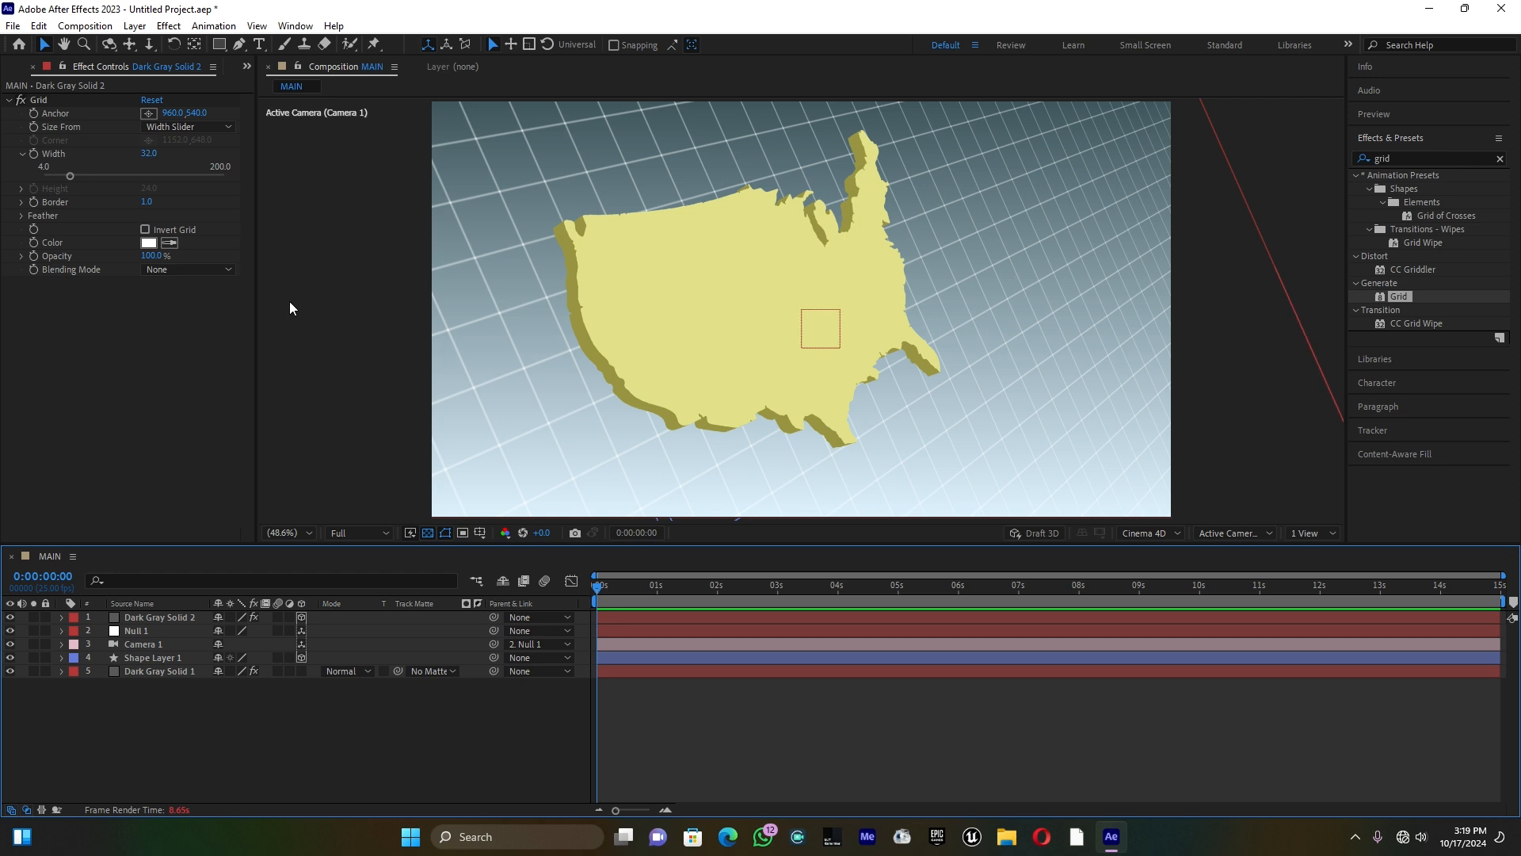
Step: Add the text "USA" below the lower-left part of the map
{"action": "left_click", "coordinate": [259, 45]}
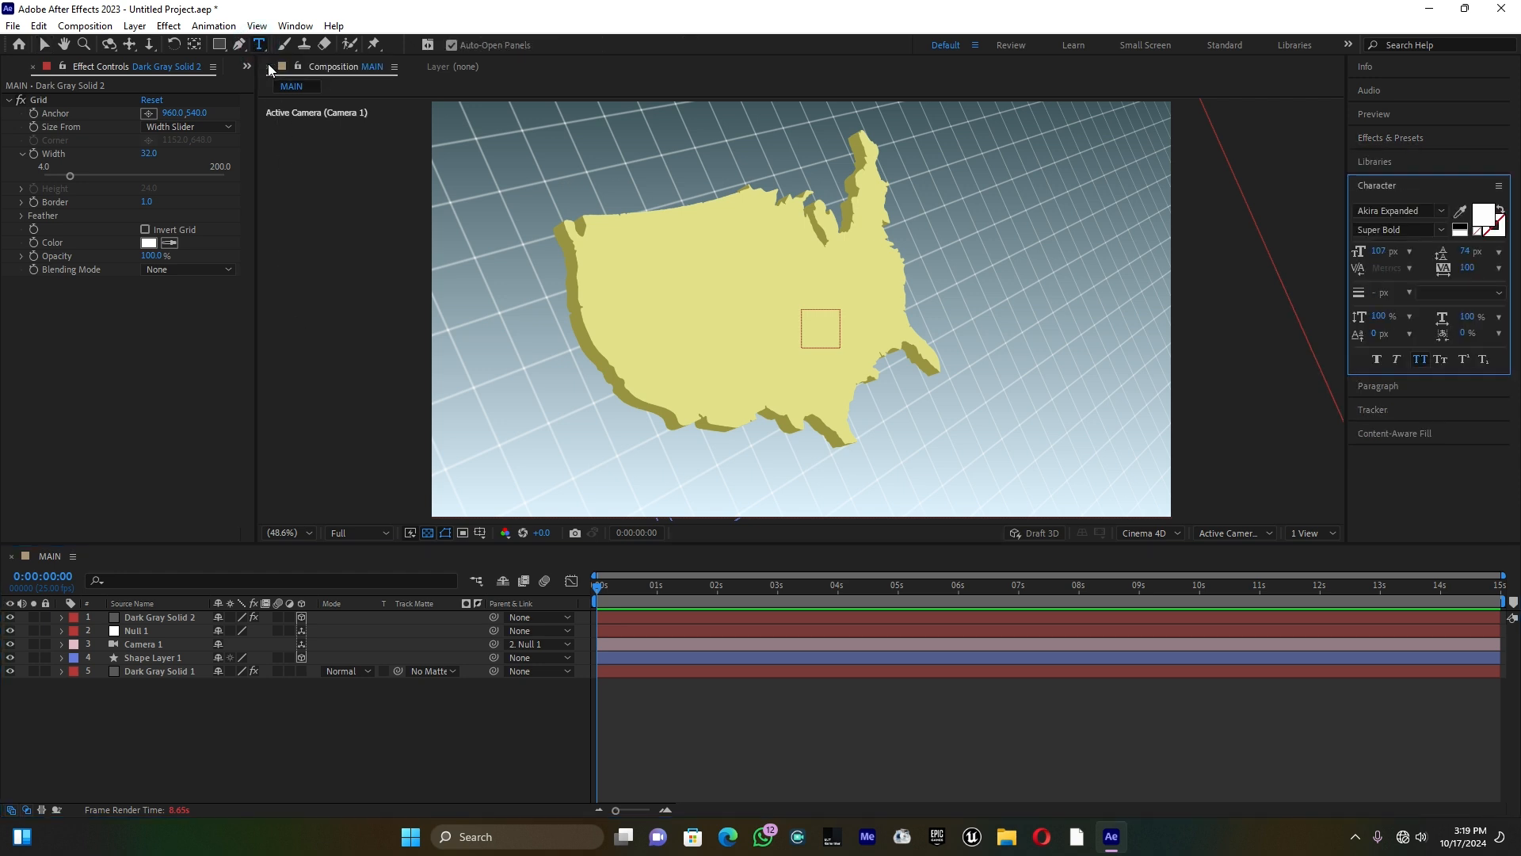
{"action": "left_click", "coordinate": [514, 473]}
{"action": "type", "text": "USA"}
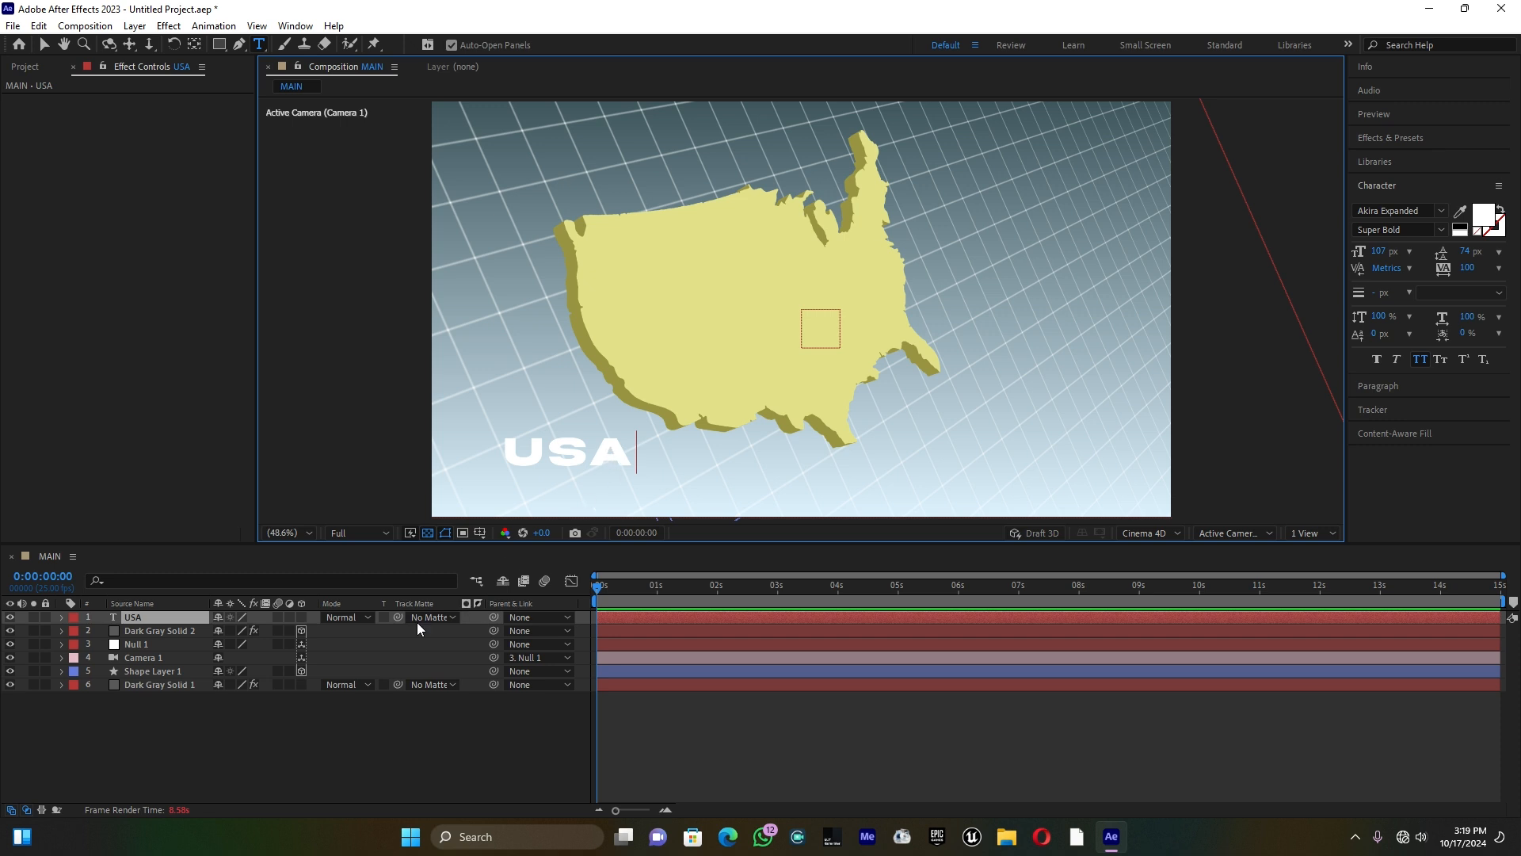
Step: Make the USA text a 3D layer and move it up to just below the map's southern edge
{"action": "left_click", "coordinate": [301, 618]}
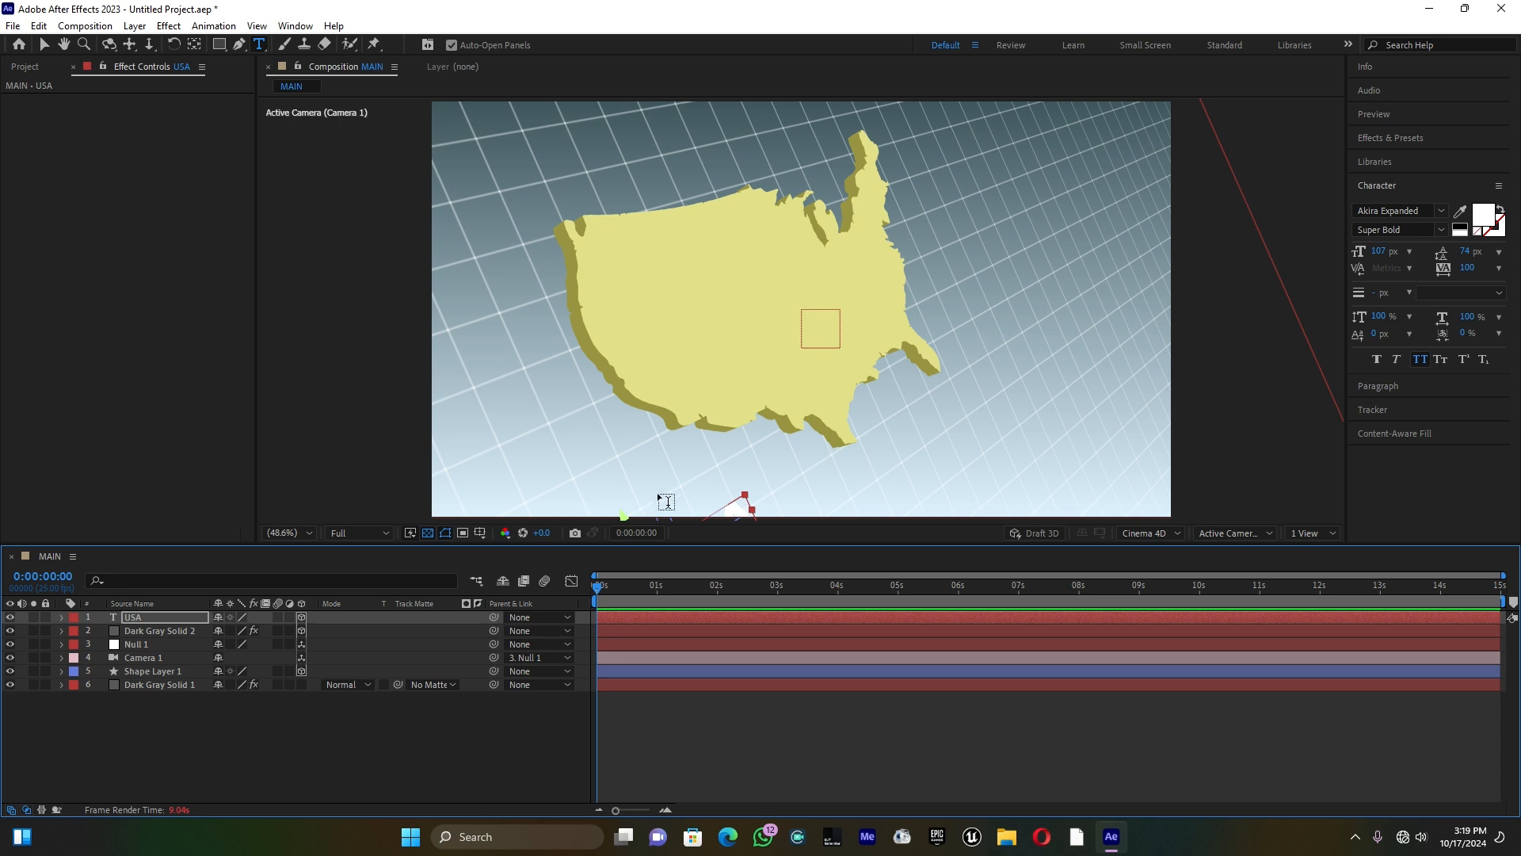
{"action": "left_click", "coordinate": [44, 44]}
{"action": "left_click", "coordinate": [745, 497]}
{"action": "left_click_drag", "start_coordinate": [744, 497], "coordinate": [763, 445]}
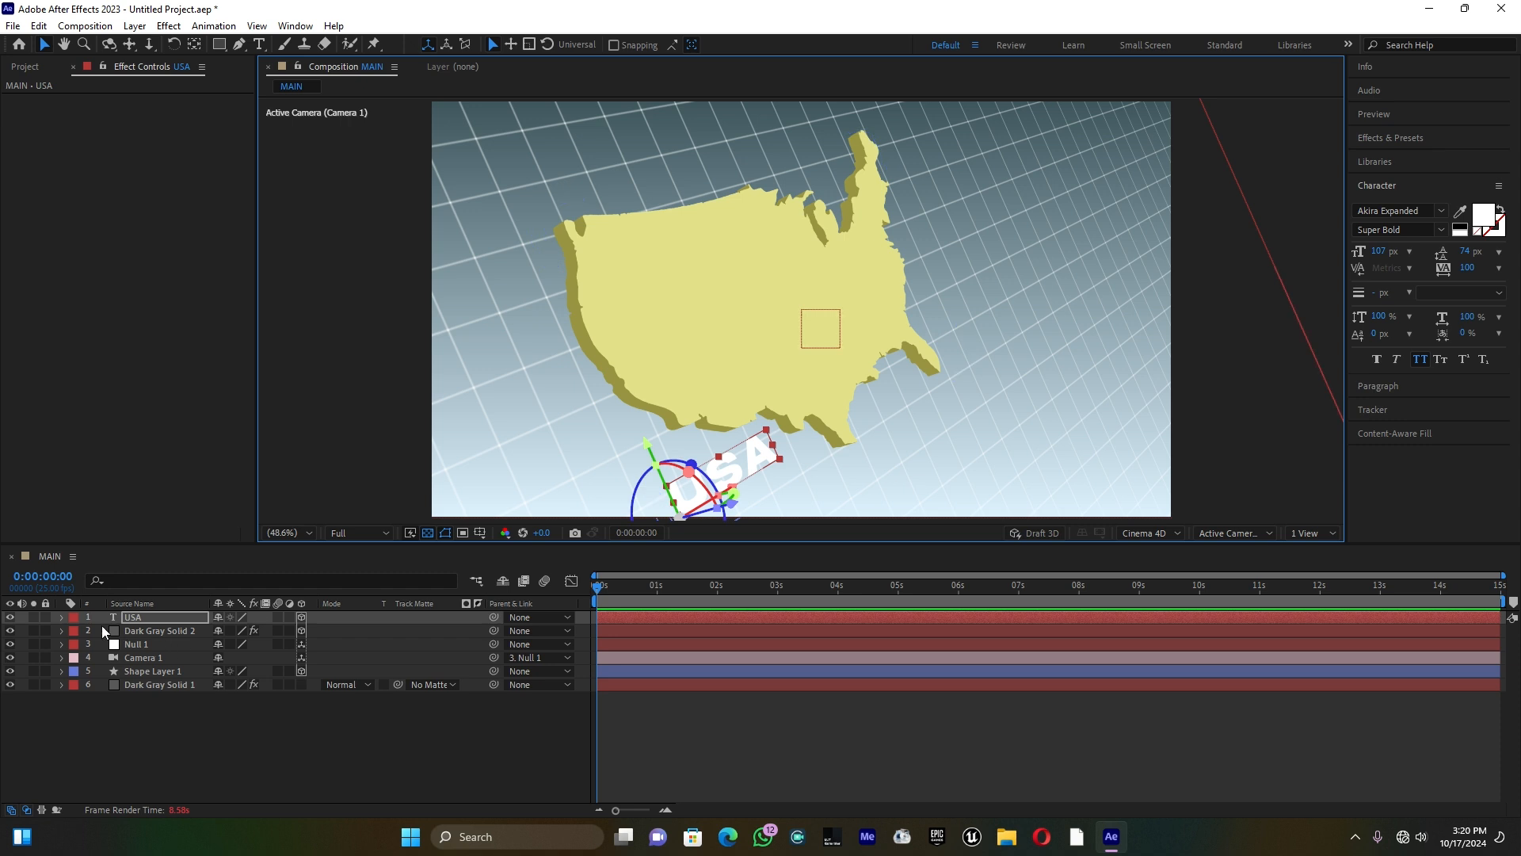
Step: Set the extrusion depth of the USA text to 24 in its geometry options
{"action": "left_click", "coordinate": [62, 620]}
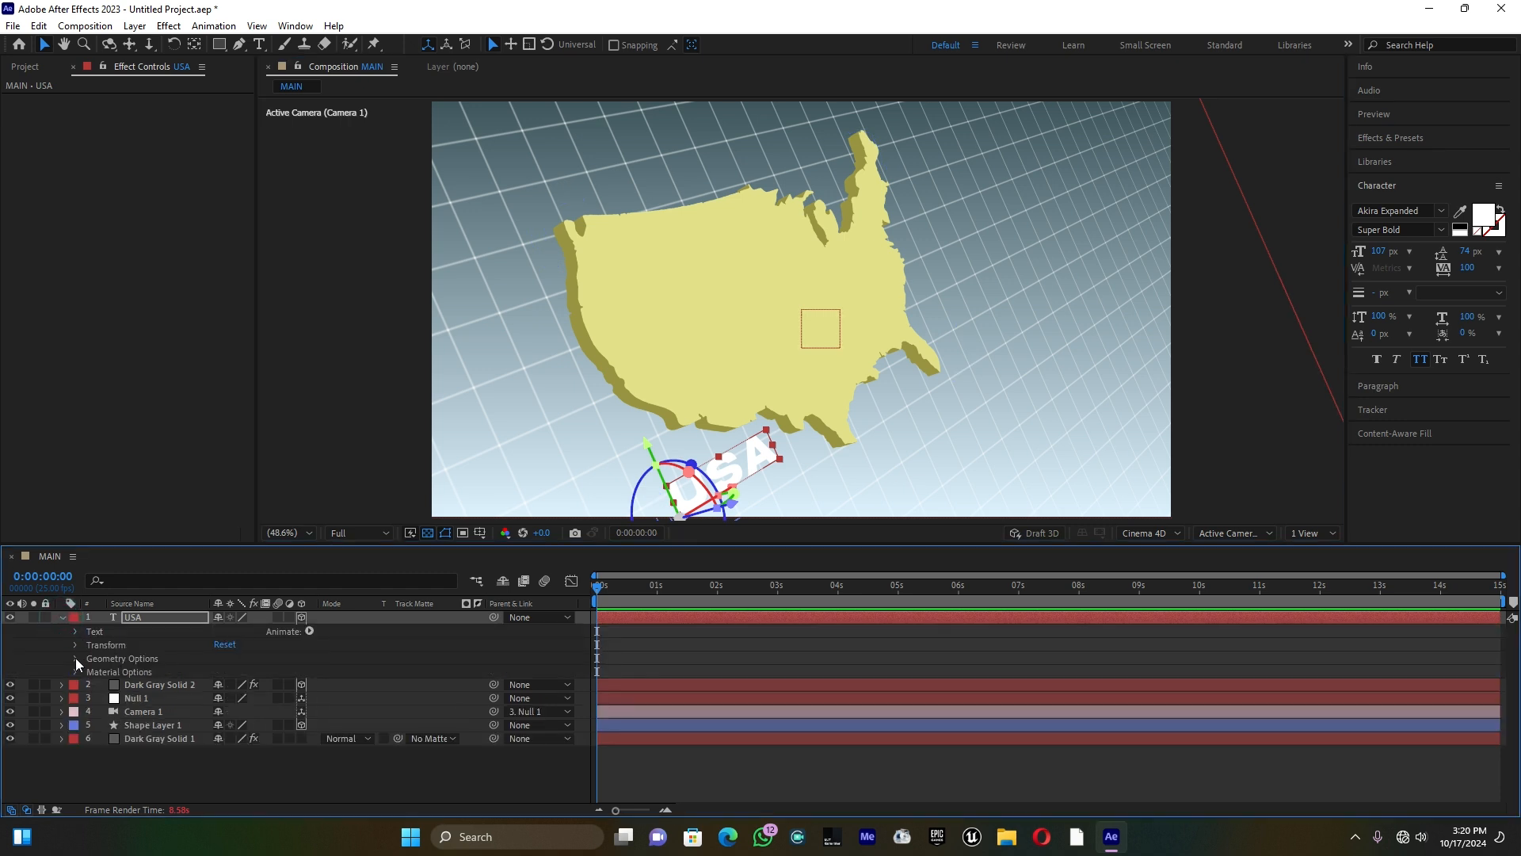
{"action": "left_click", "coordinate": [75, 659]}
{"action": "left_click_drag", "start_coordinate": [219, 711], "coordinate": [236, 708]}
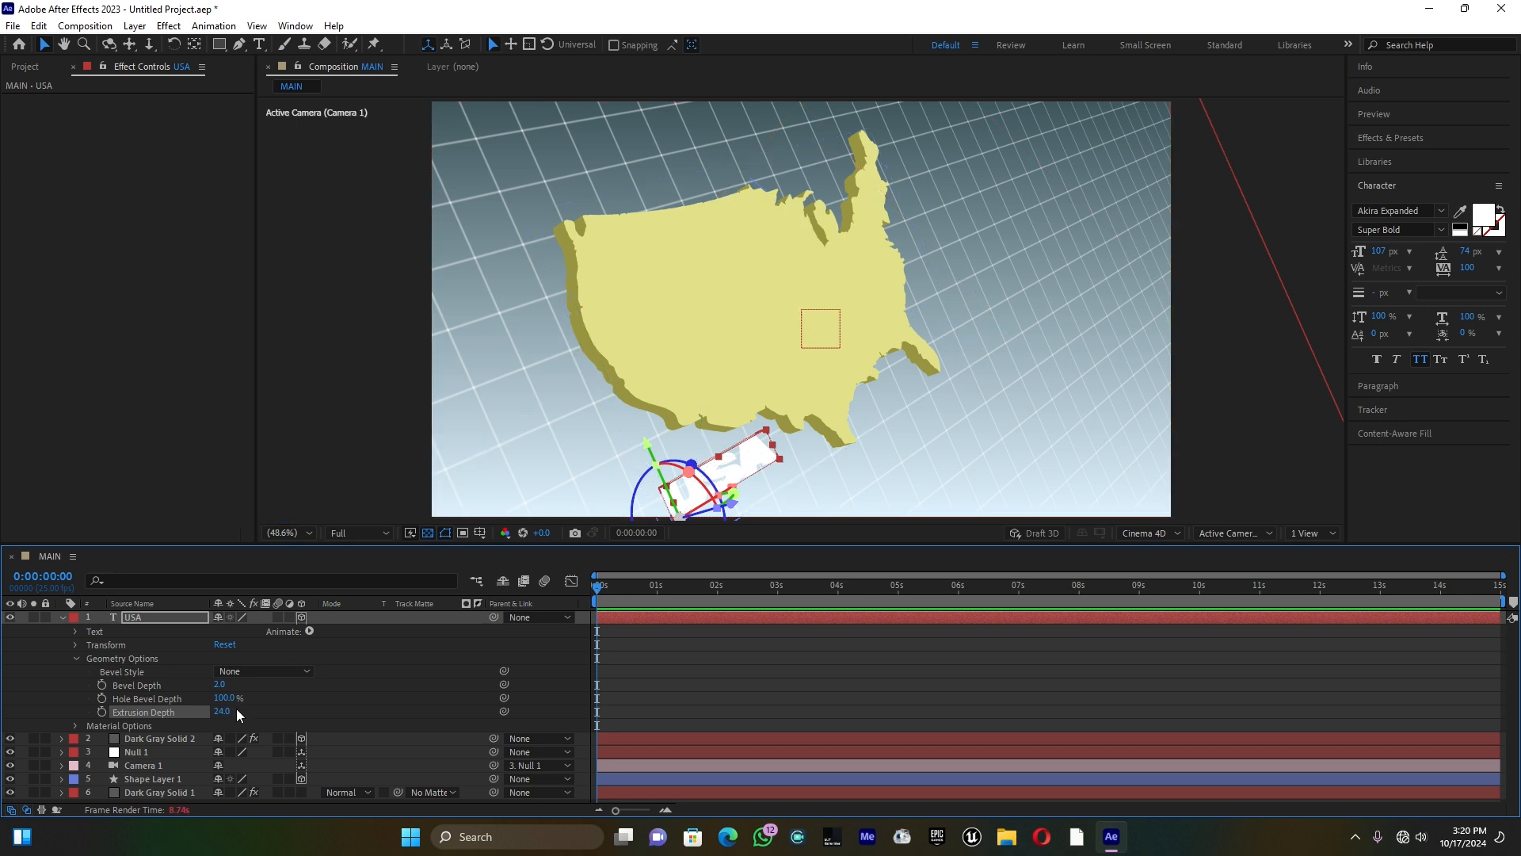
Step: Add an RGB side color animator to the USA text layer
{"action": "left_click", "coordinate": [309, 631]}
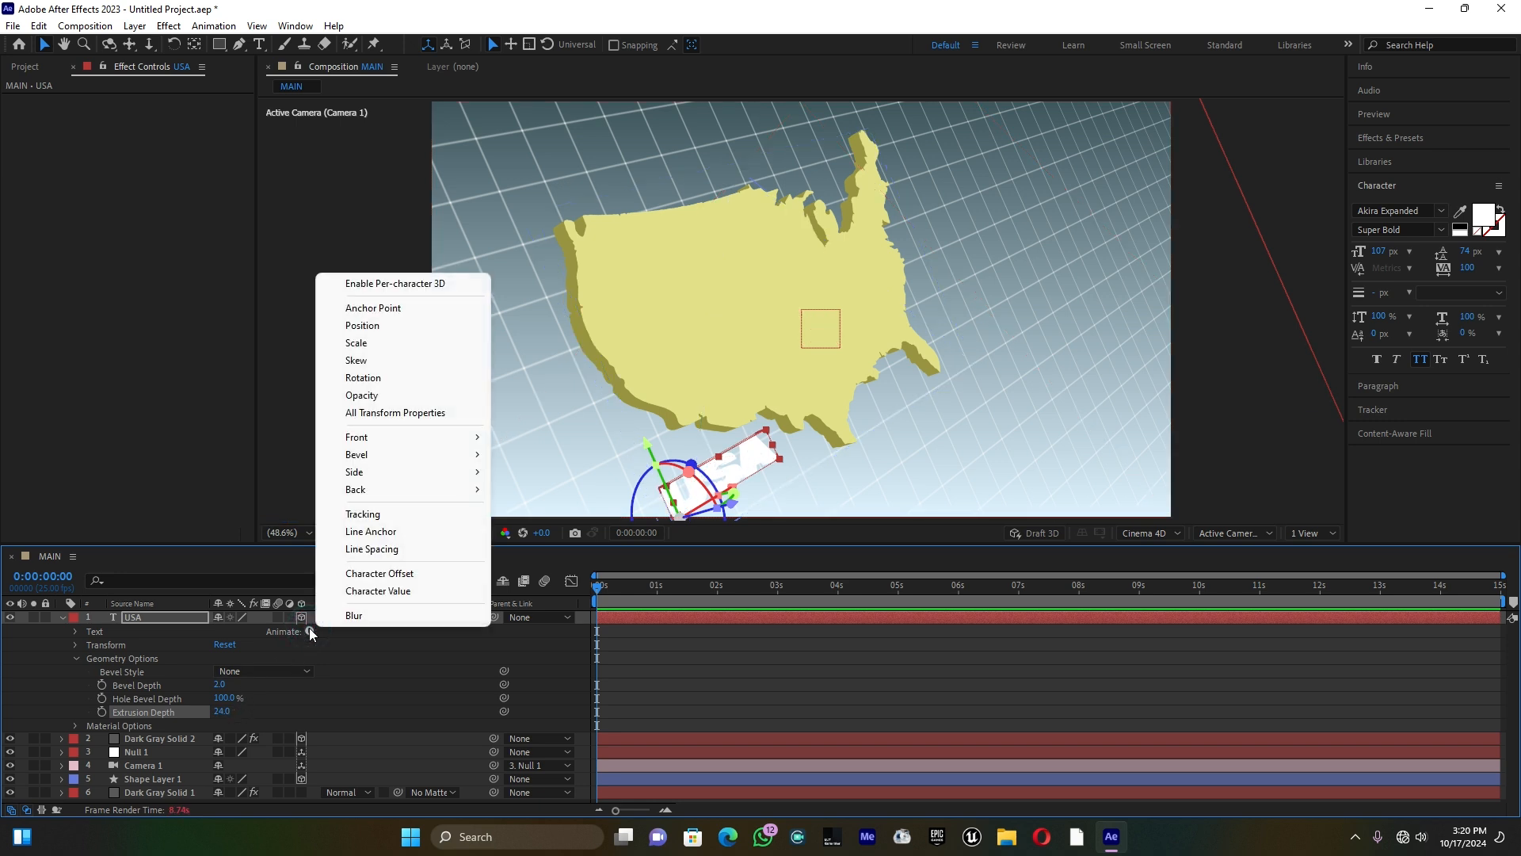
{"action": "left_click", "coordinate": [406, 472]}
{"action": "left_click", "coordinate": [529, 472]}
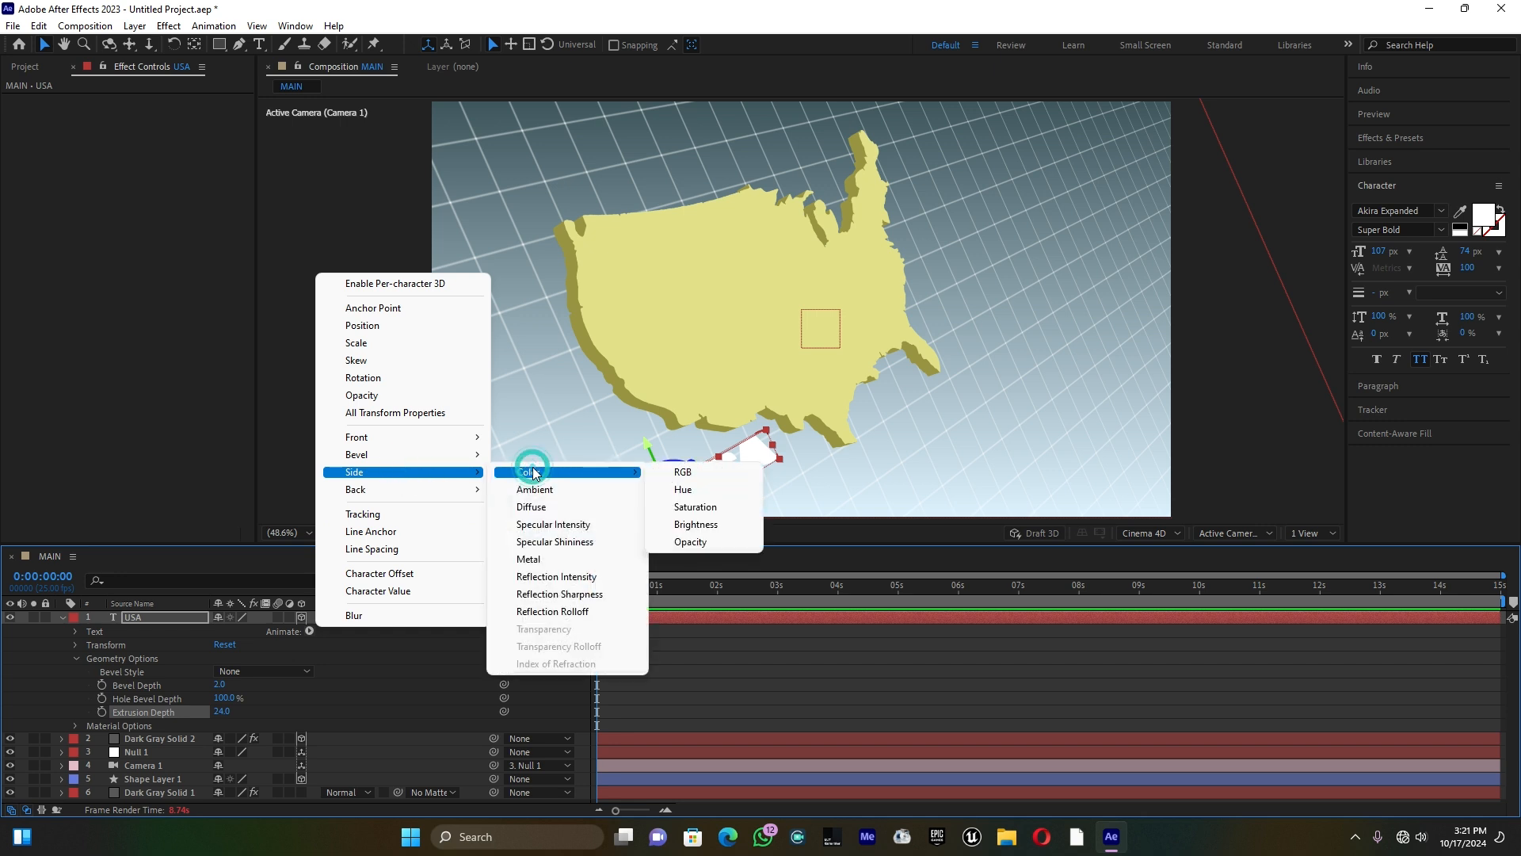
{"action": "left_click", "coordinate": [678, 474]}
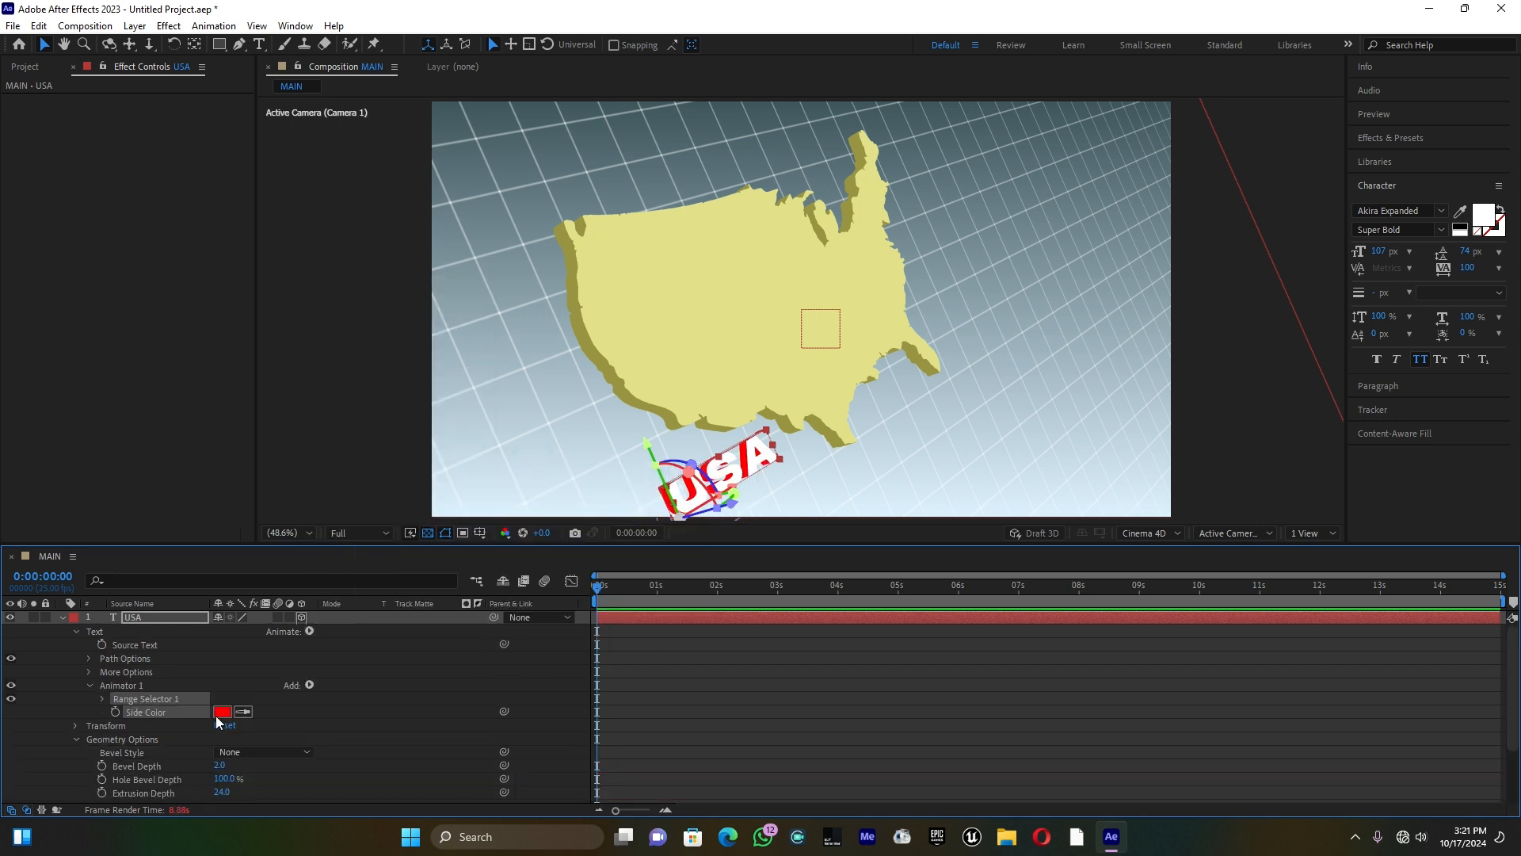
Step: Set the USA text's side color to dark gray 484848 and collapse the text layer's properties
{"action": "left_click", "coordinate": [222, 712]}
{"action": "left_click_drag", "start_coordinate": [606, 690], "coordinate": [579, 730]}
{"action": "left_click", "coordinate": [916, 587]}
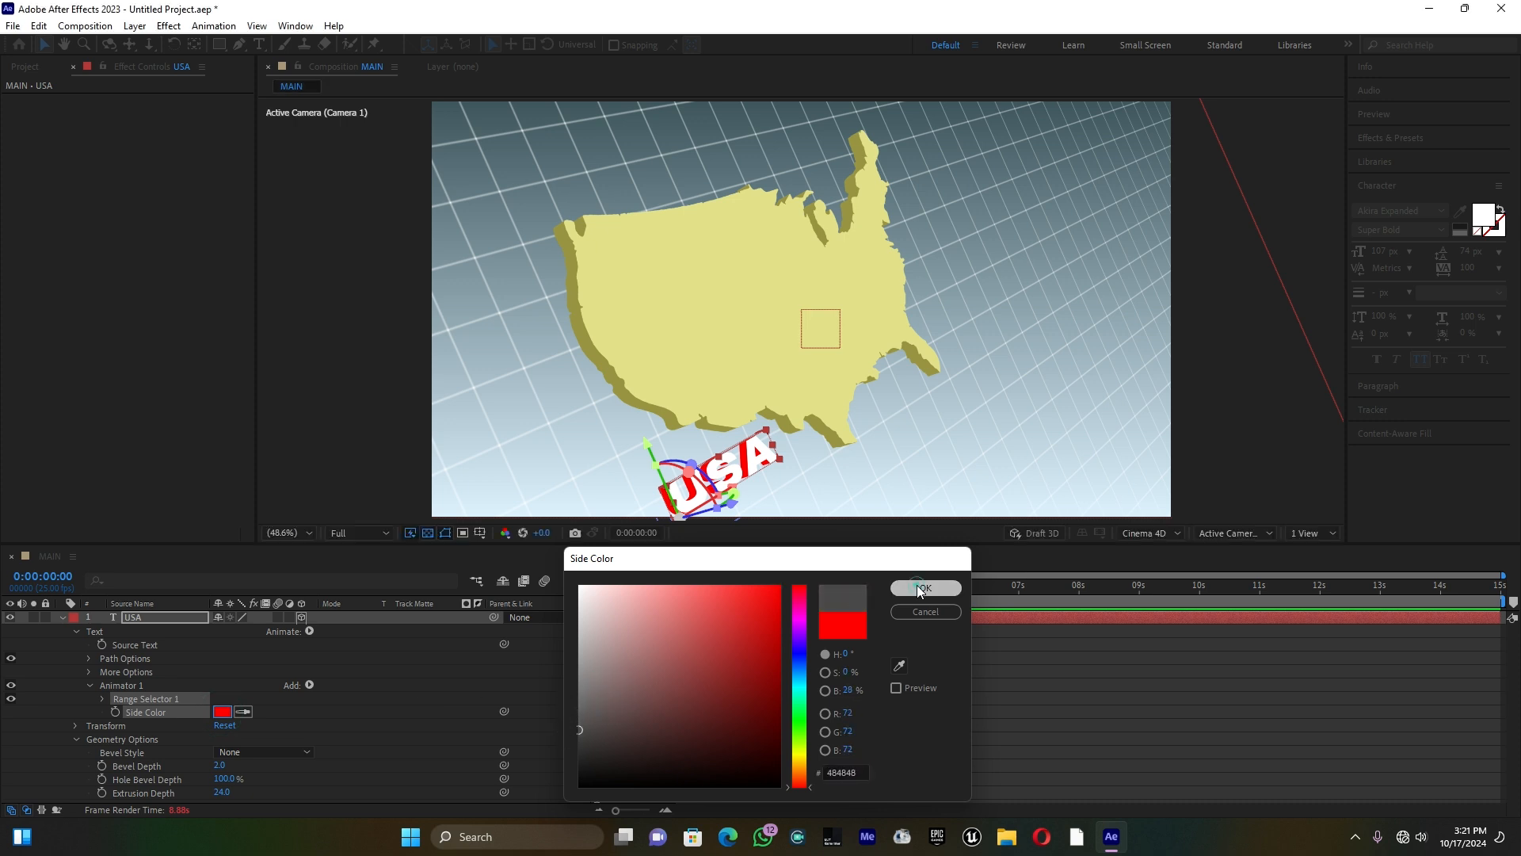
{"action": "left_click", "coordinate": [63, 616]}
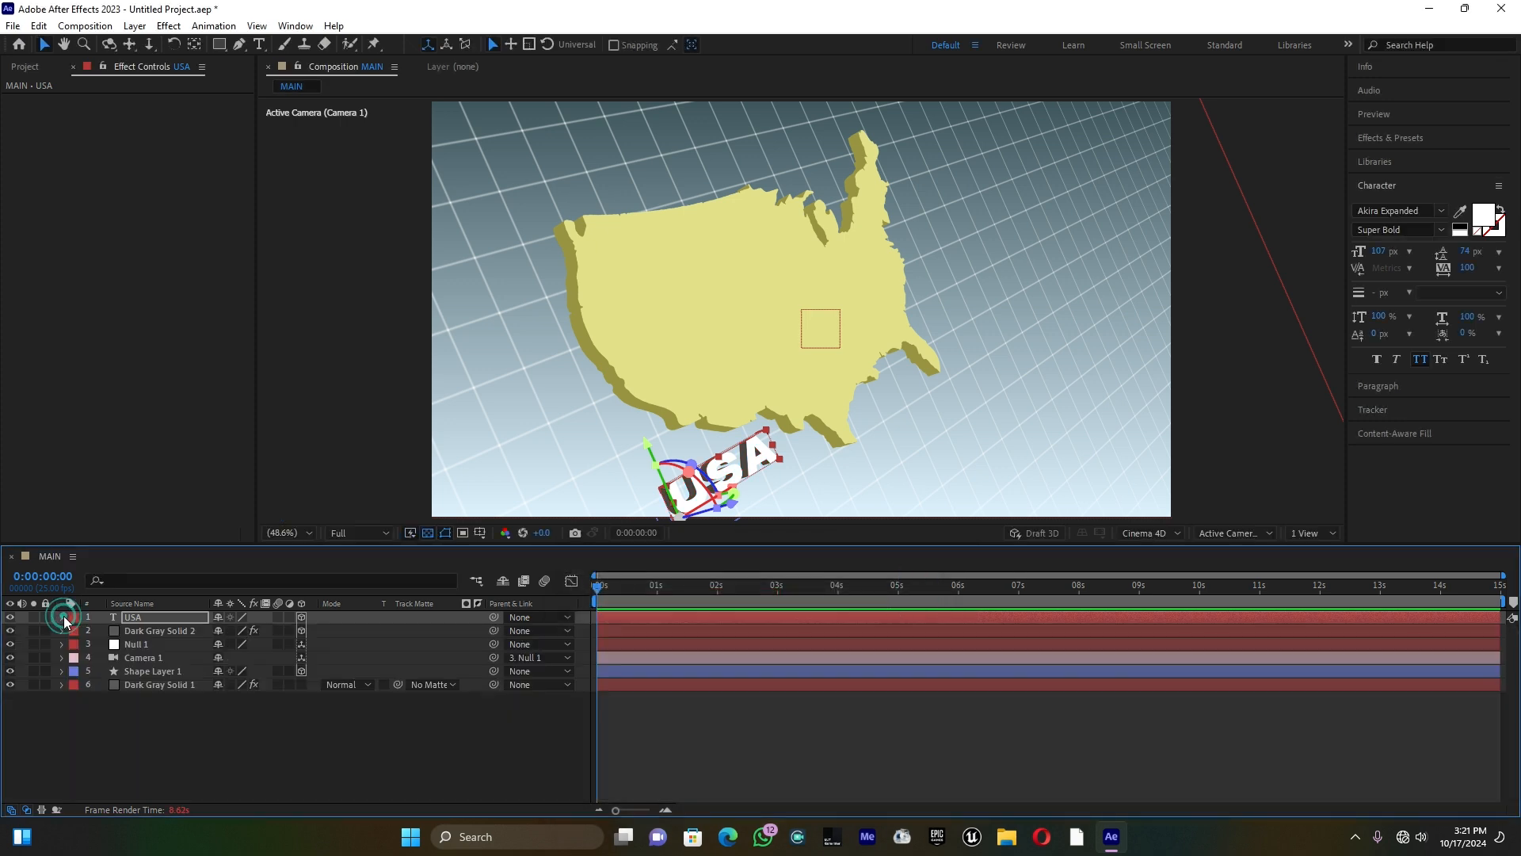
{"action": "left_click", "coordinate": [165, 745]}
Step: Reset the transform properties of Null 1
{"action": "left_click", "coordinate": [140, 645]}
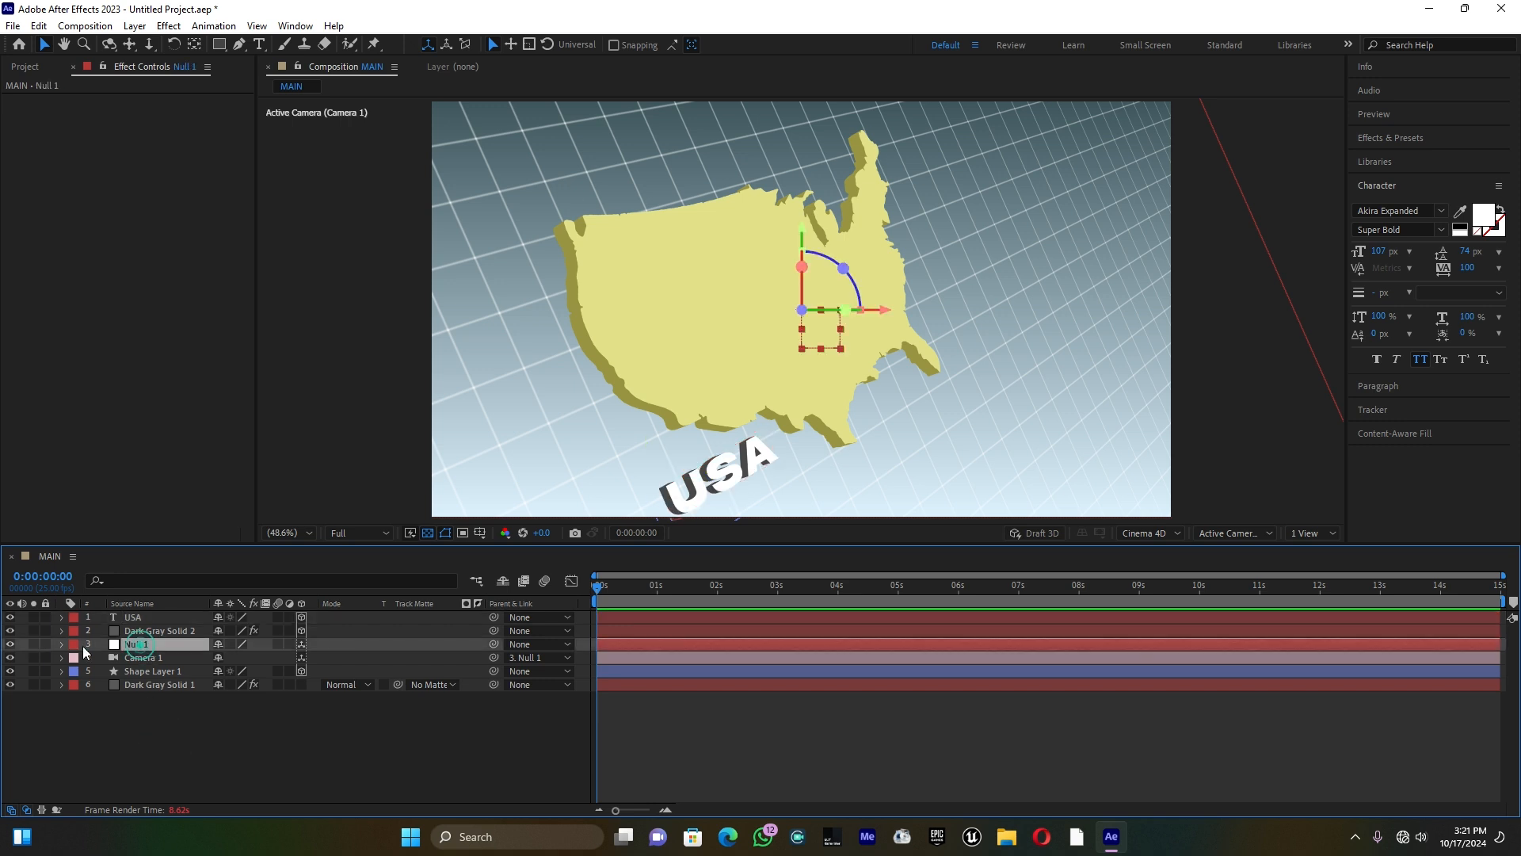
{"action": "left_click", "coordinate": [61, 643]}
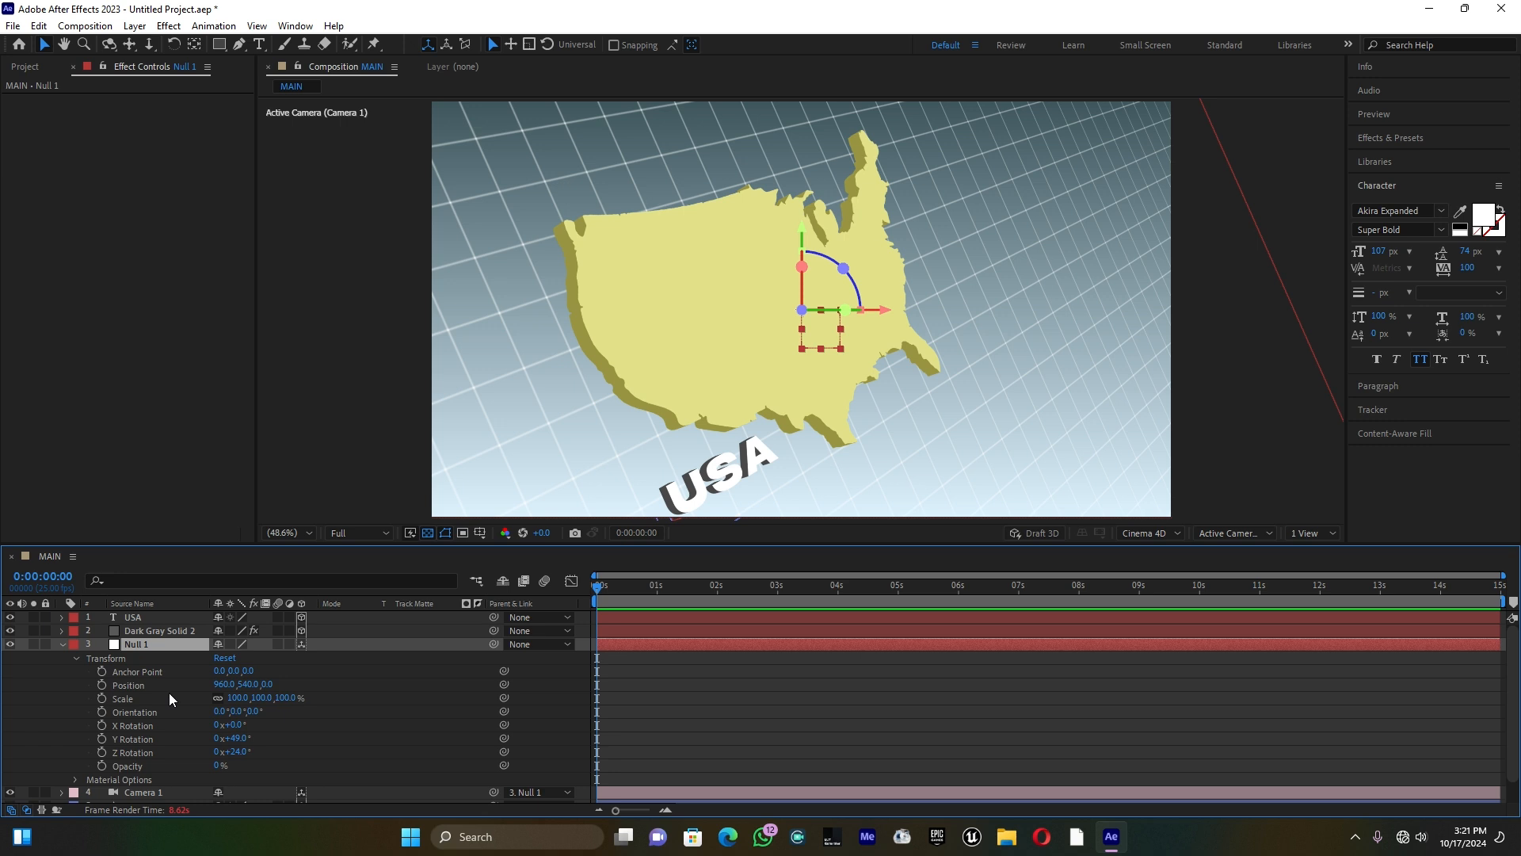
{"action": "left_click", "coordinate": [226, 659]}
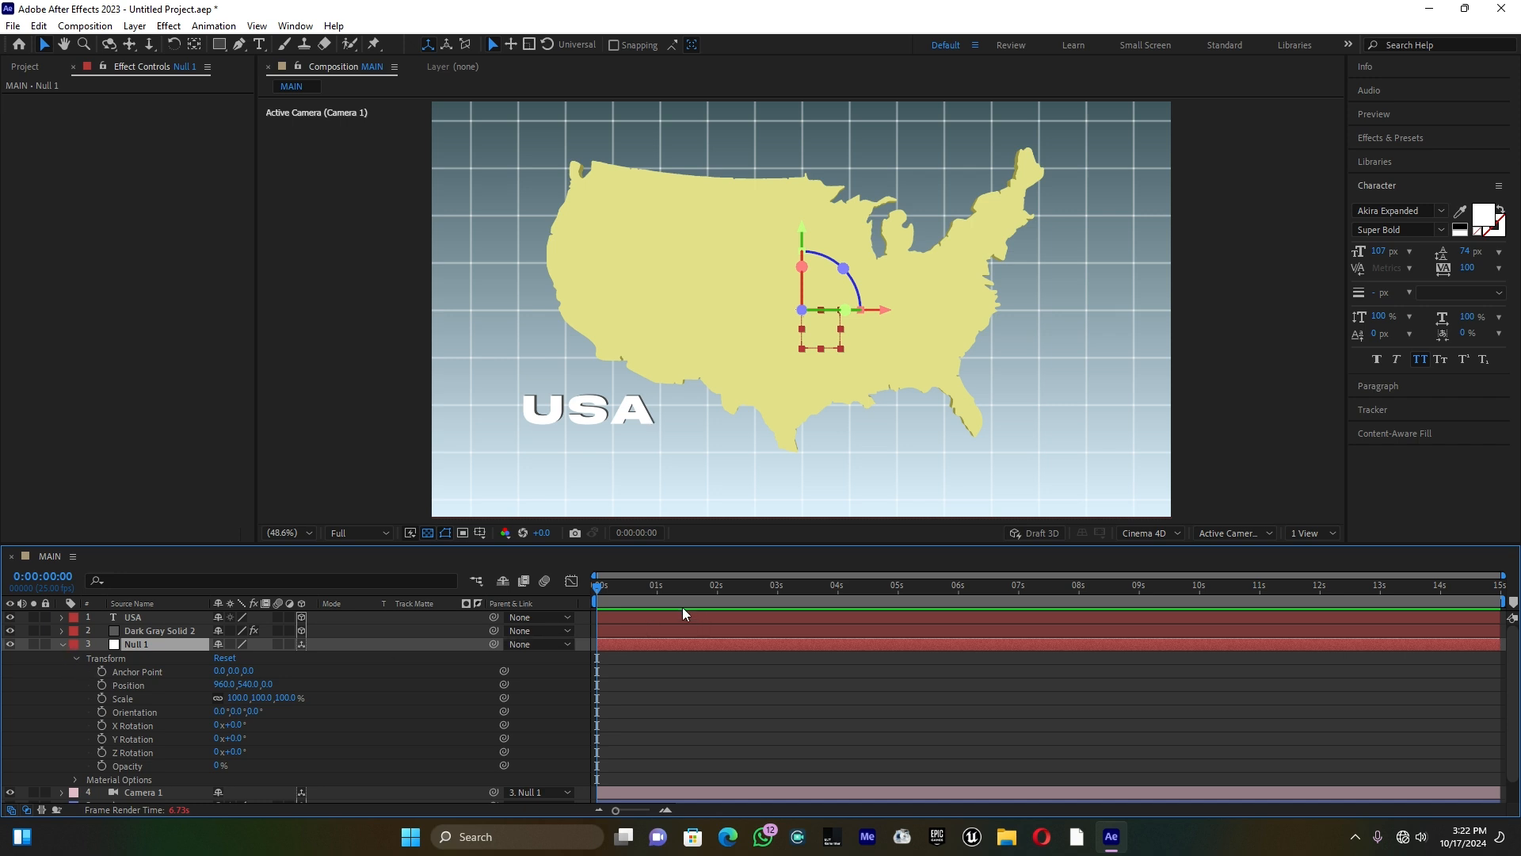
Step: At 0:00:04:07, set Null 1's X Rotation to 38° and Y Rotation to -39°, and keyframe both rotations
{"action": "left_click_drag", "start_coordinate": [639, 587], "coordinate": [858, 593]}
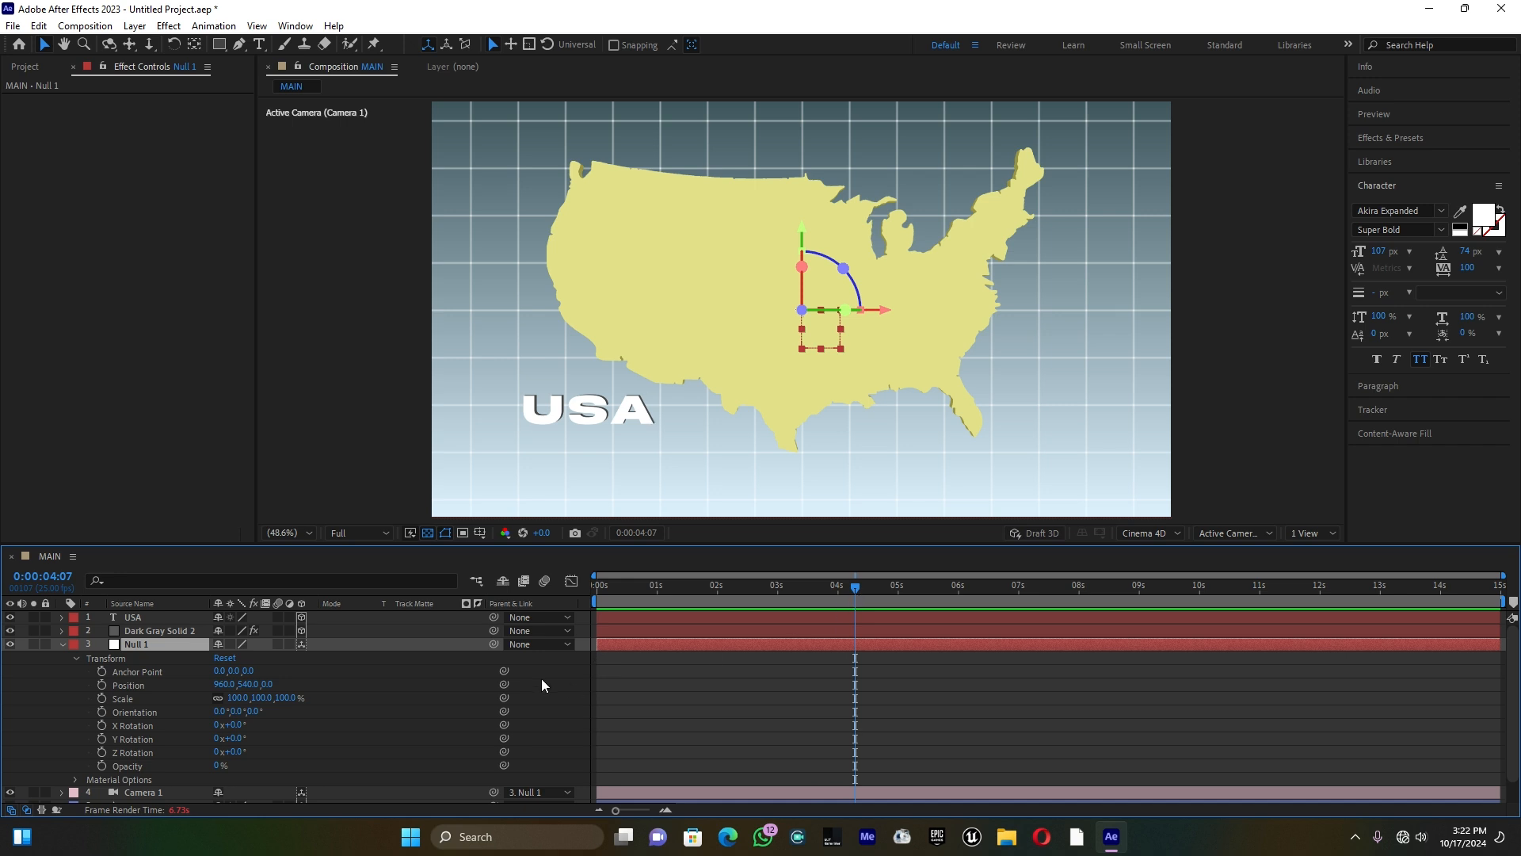
{"action": "mouse_move", "coordinate": [232, 752]}
{"action": "left_mouse_down"}
{"action": "mouse_move", "coordinate": [222, 738]}
{"action": "mouse_move", "coordinate": [243, 725]}
{"action": "mouse_move", "coordinate": [253, 737]}
{"action": "mouse_move", "coordinate": [243, 726]}
{"action": "left_mouse_up"}
{"action": "key", "text": "ctrl+z"}
{"action": "mouse_move", "coordinate": [238, 737]}
{"action": "left_mouse_down"}
{"action": "mouse_move", "coordinate": [255, 737]}
{"action": "mouse_move", "coordinate": [209, 737]}
{"action": "left_mouse_up"}
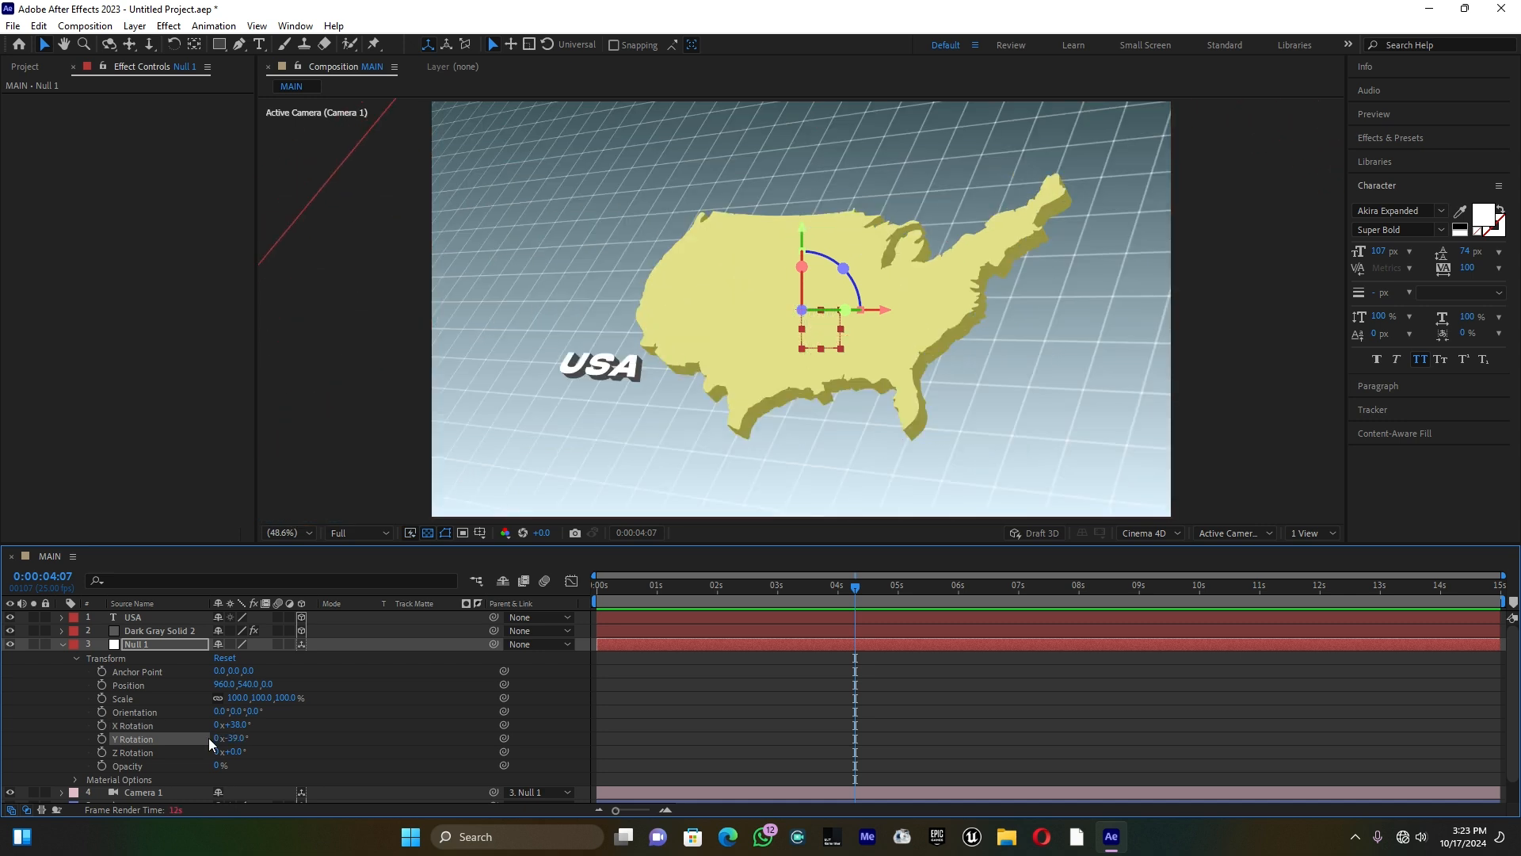
{"action": "left_click", "coordinate": [102, 738]}
{"action": "left_click", "coordinate": [102, 725]}
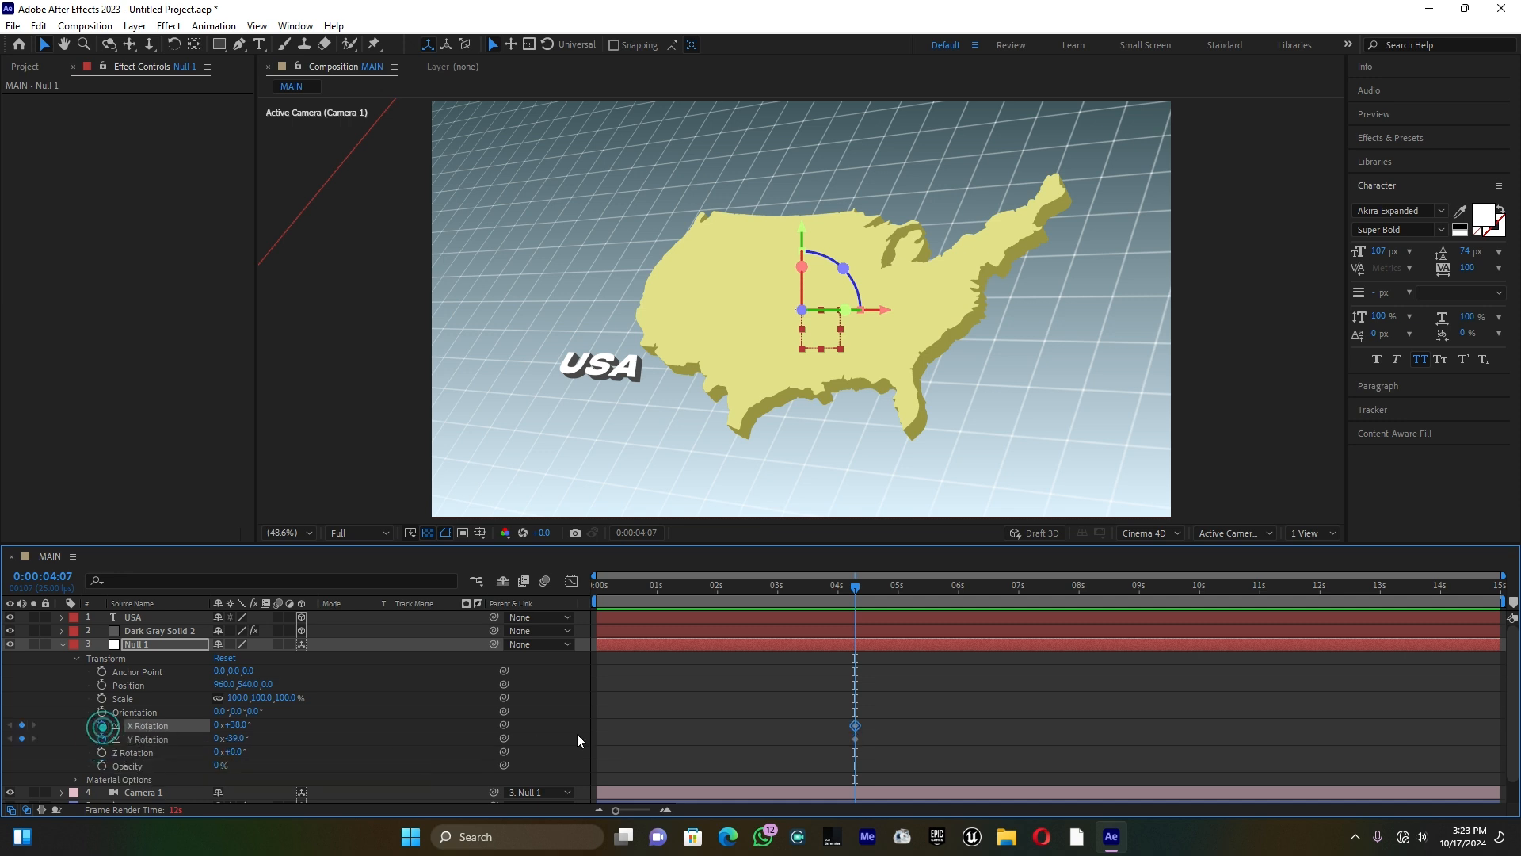
Step: At 0:00:00:00, keyframe Null 1's starting pose with X Rotation at -34° and Y Rotation at 39°
{"action": "left_click_drag", "start_coordinate": [855, 589], "coordinate": [598, 617]}
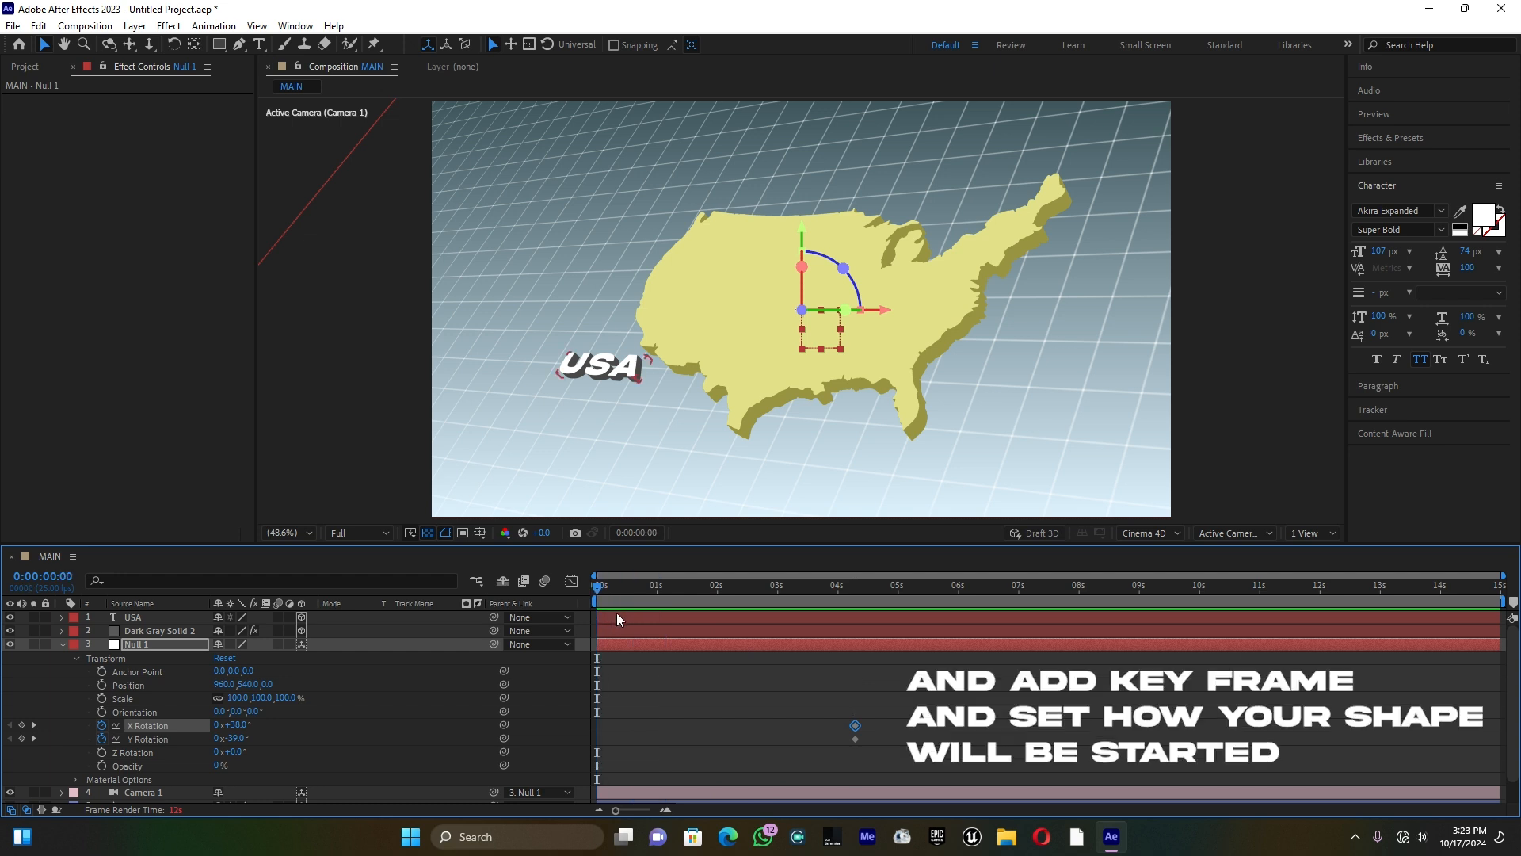
{"action": "left_click", "coordinate": [228, 657]}
{"action": "mouse_move", "coordinate": [234, 737]}
{"action": "left_mouse_down"}
{"action": "mouse_move", "coordinate": [268, 737]}
{"action": "mouse_move", "coordinate": [244, 725]}
{"action": "left_mouse_up"}
Step: Apply Easy Ease to all of Null 1's X and Y Rotation keyframes
{"action": "left_click_drag", "start_coordinate": [947, 756], "coordinate": [597, 711]}
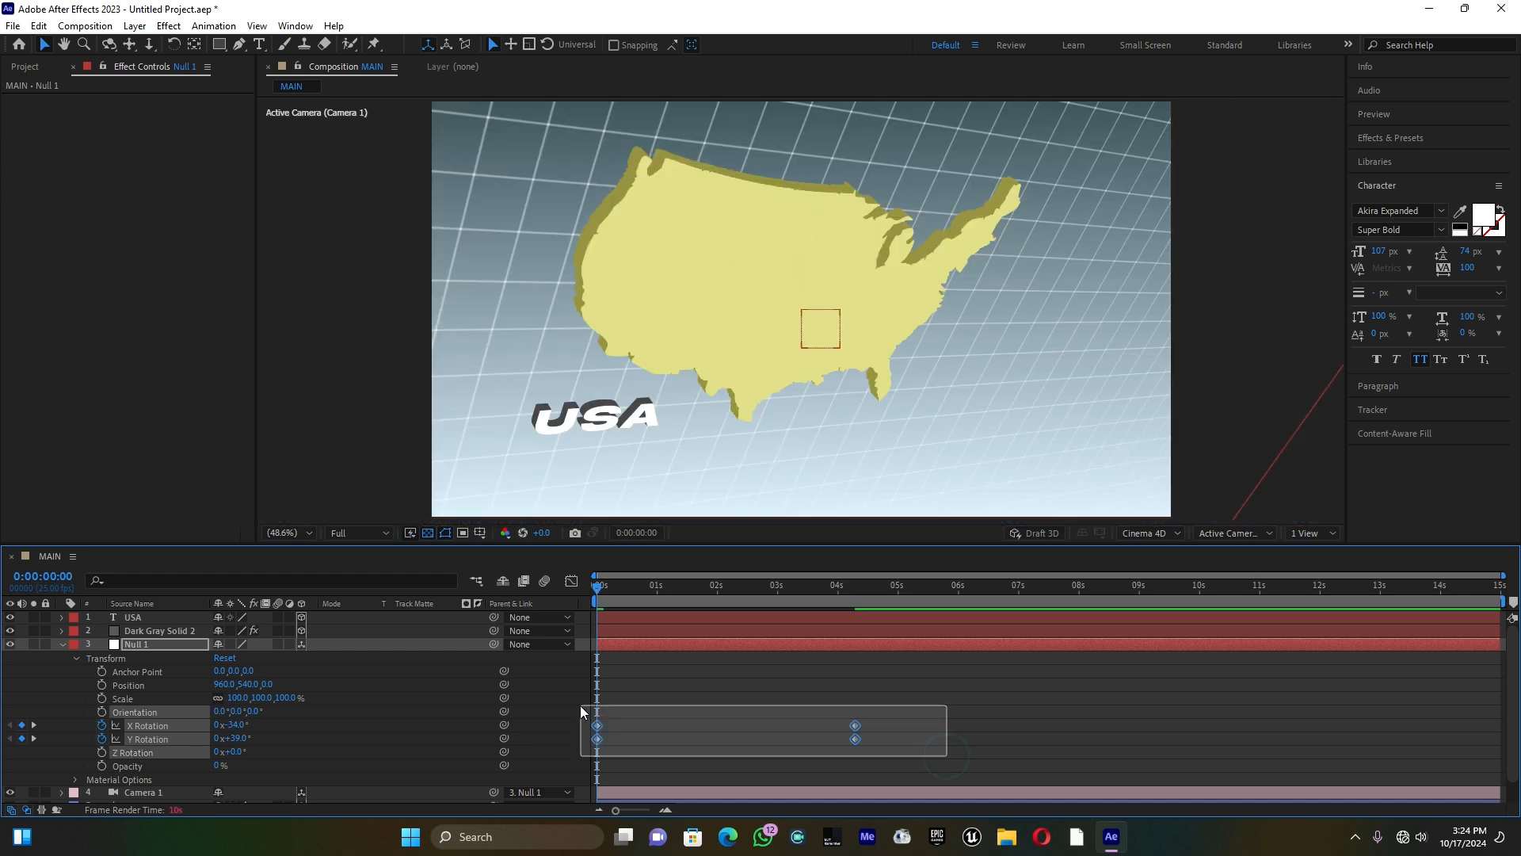
{"action": "right_click", "coordinate": [597, 725]}
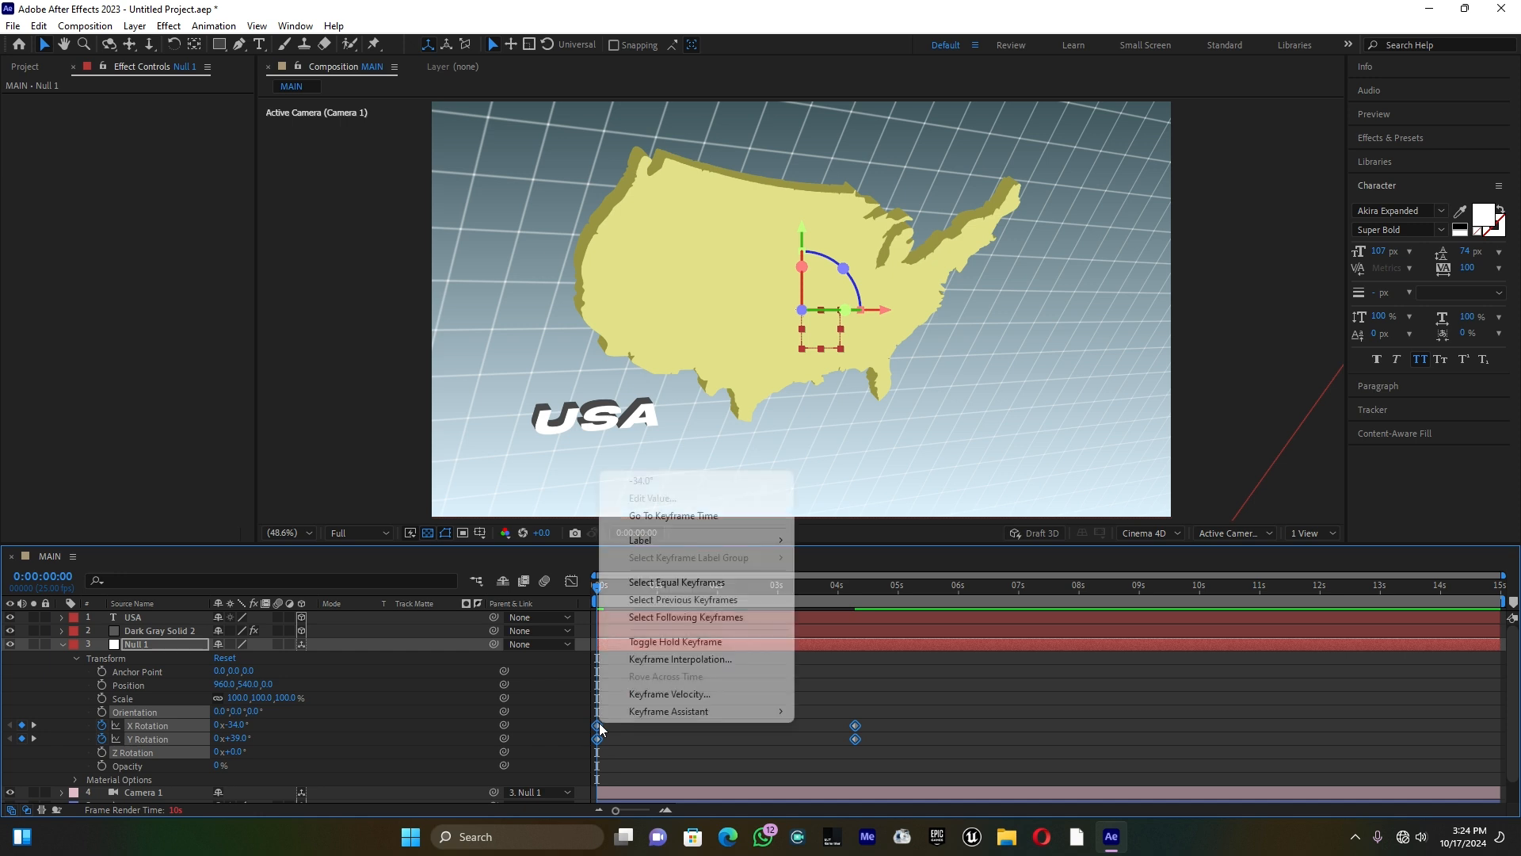
{"action": "mouse_move", "coordinate": [662, 713]}
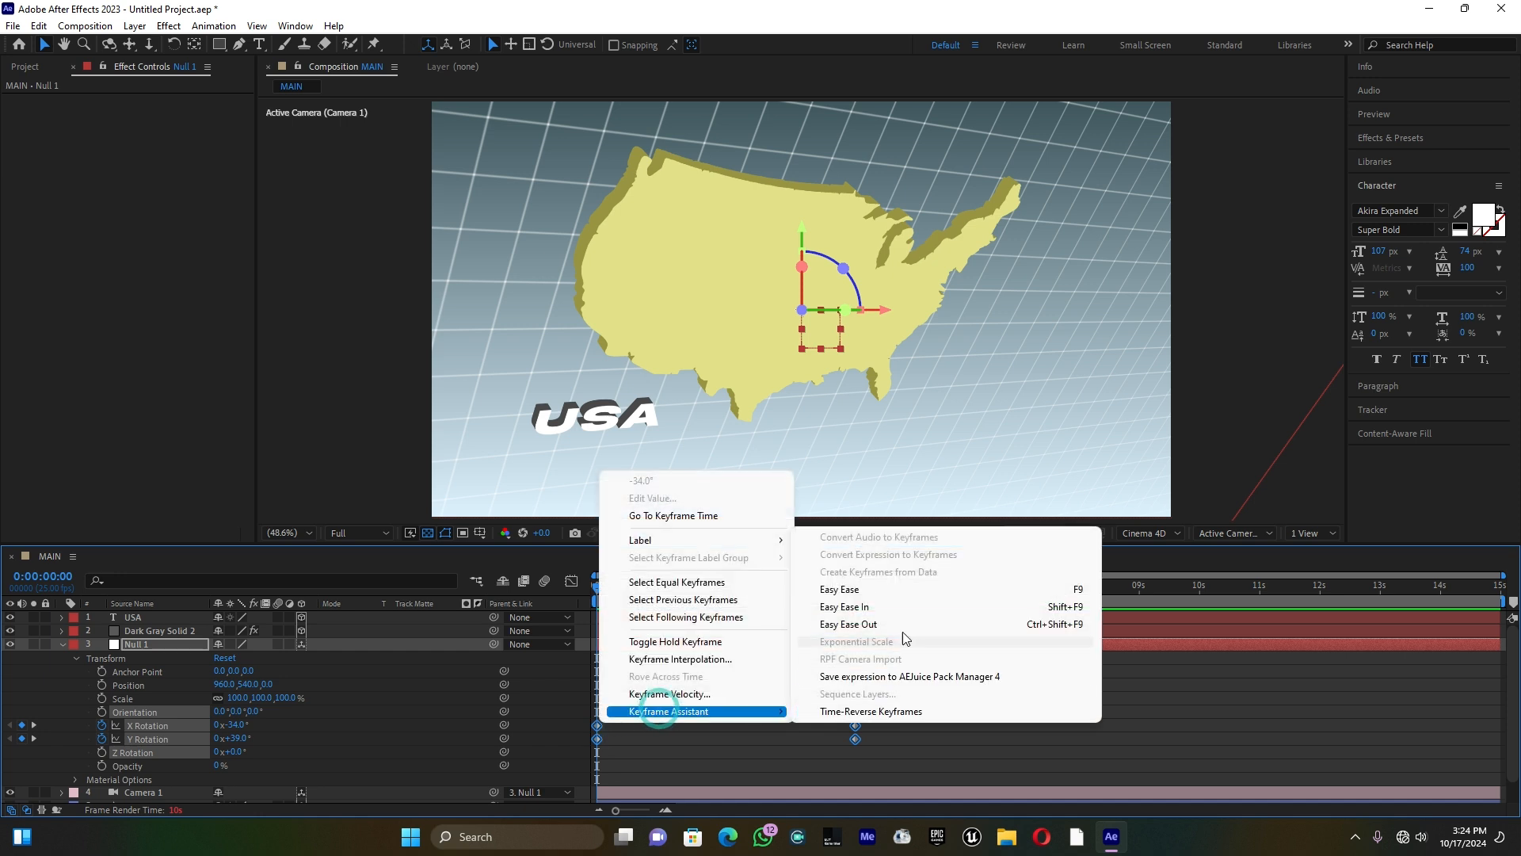
{"action": "left_click", "coordinate": [915, 596]}
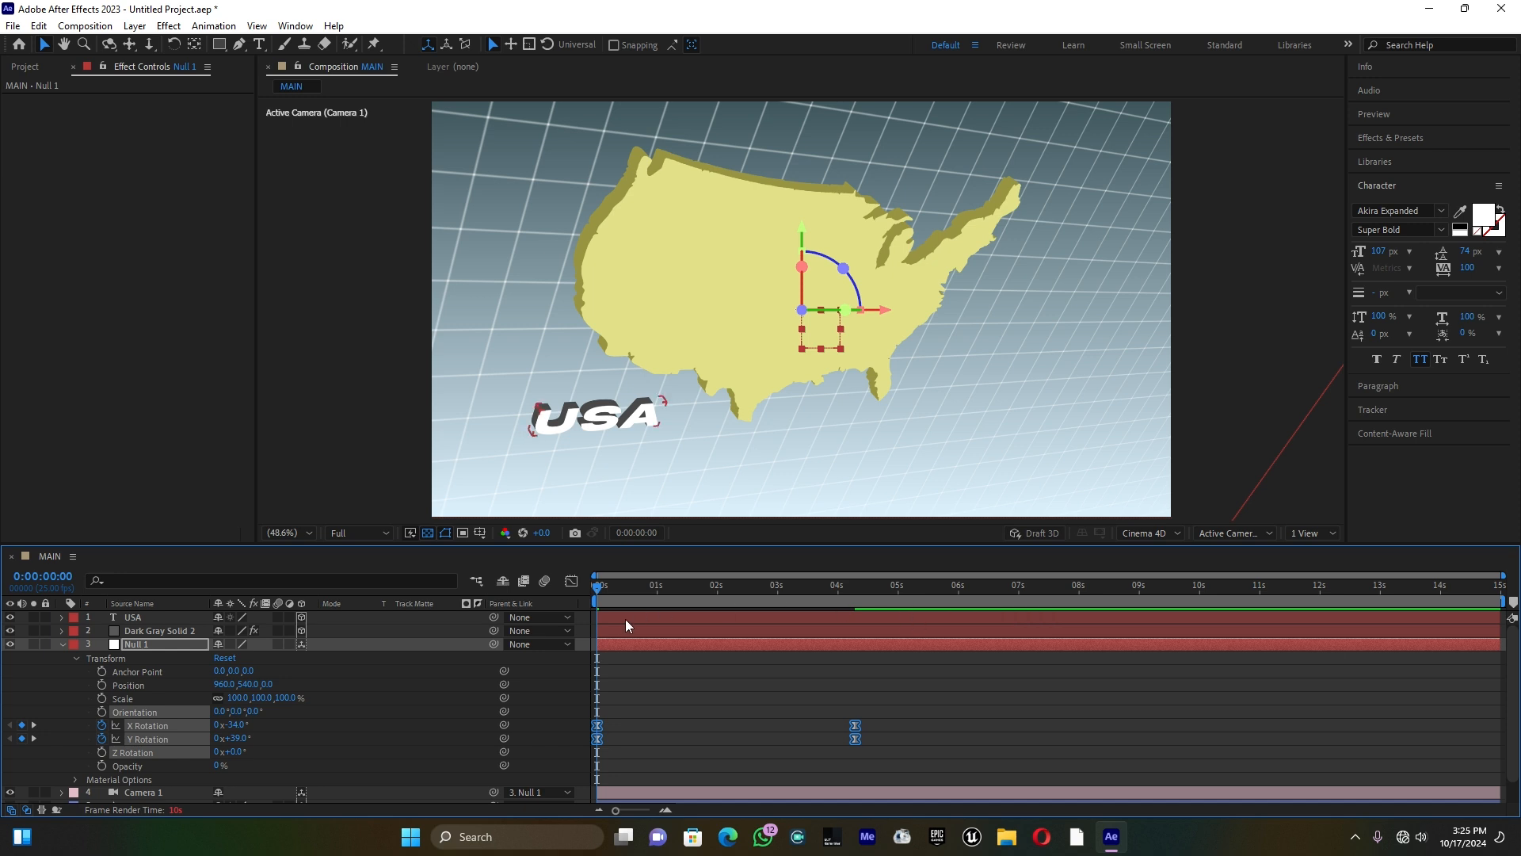
Step: Reshape the speed graph of Null 1's rotation keyframes to peak before 1 second and taper off slowly, and scrub through the motion
{"action": "left_click", "coordinate": [573, 583]}
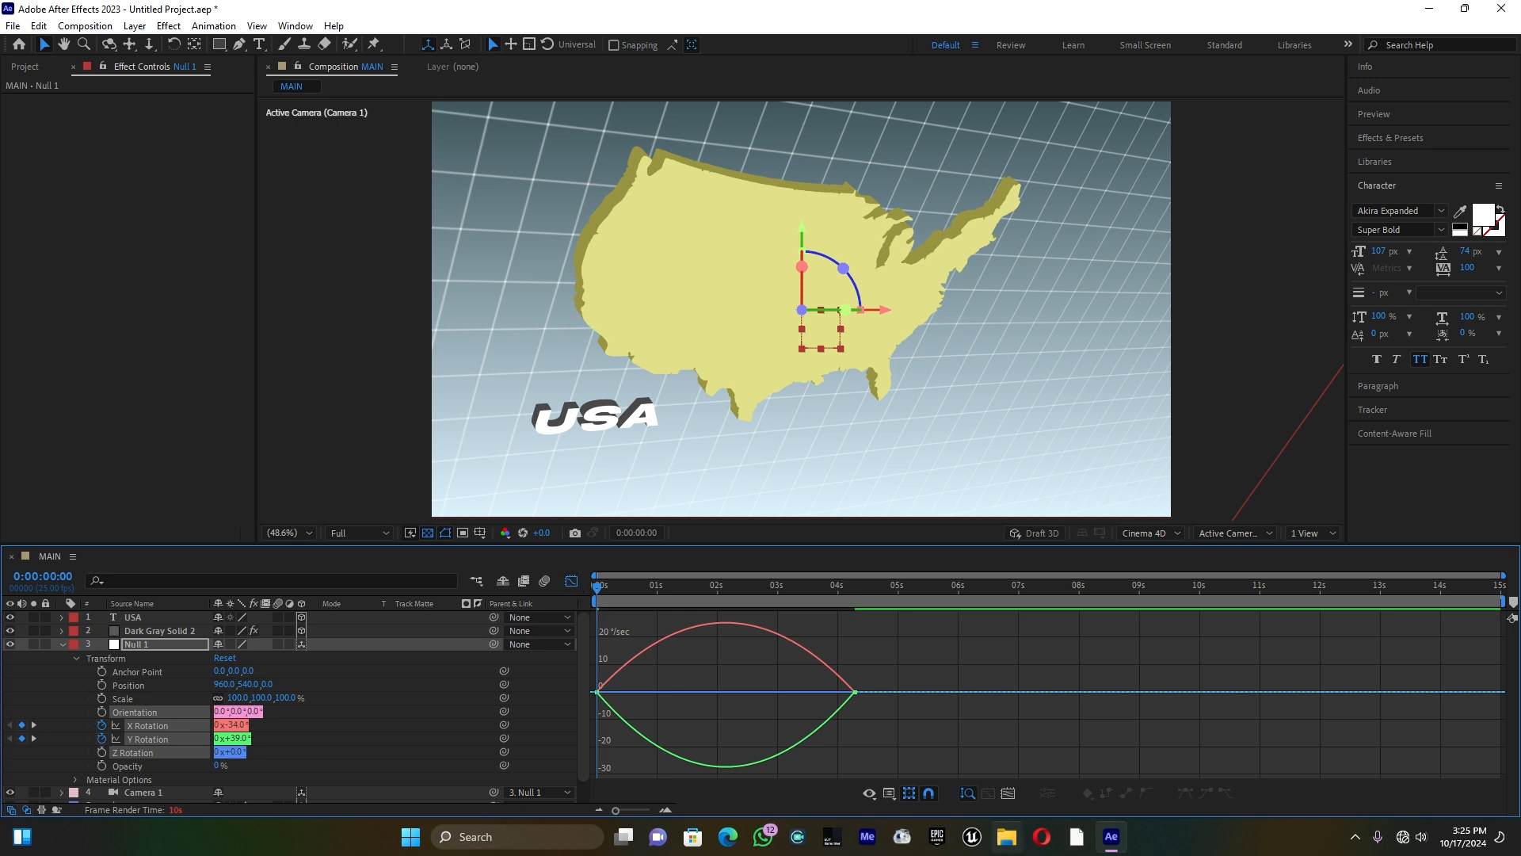
{"action": "left_click", "coordinate": [895, 793]}
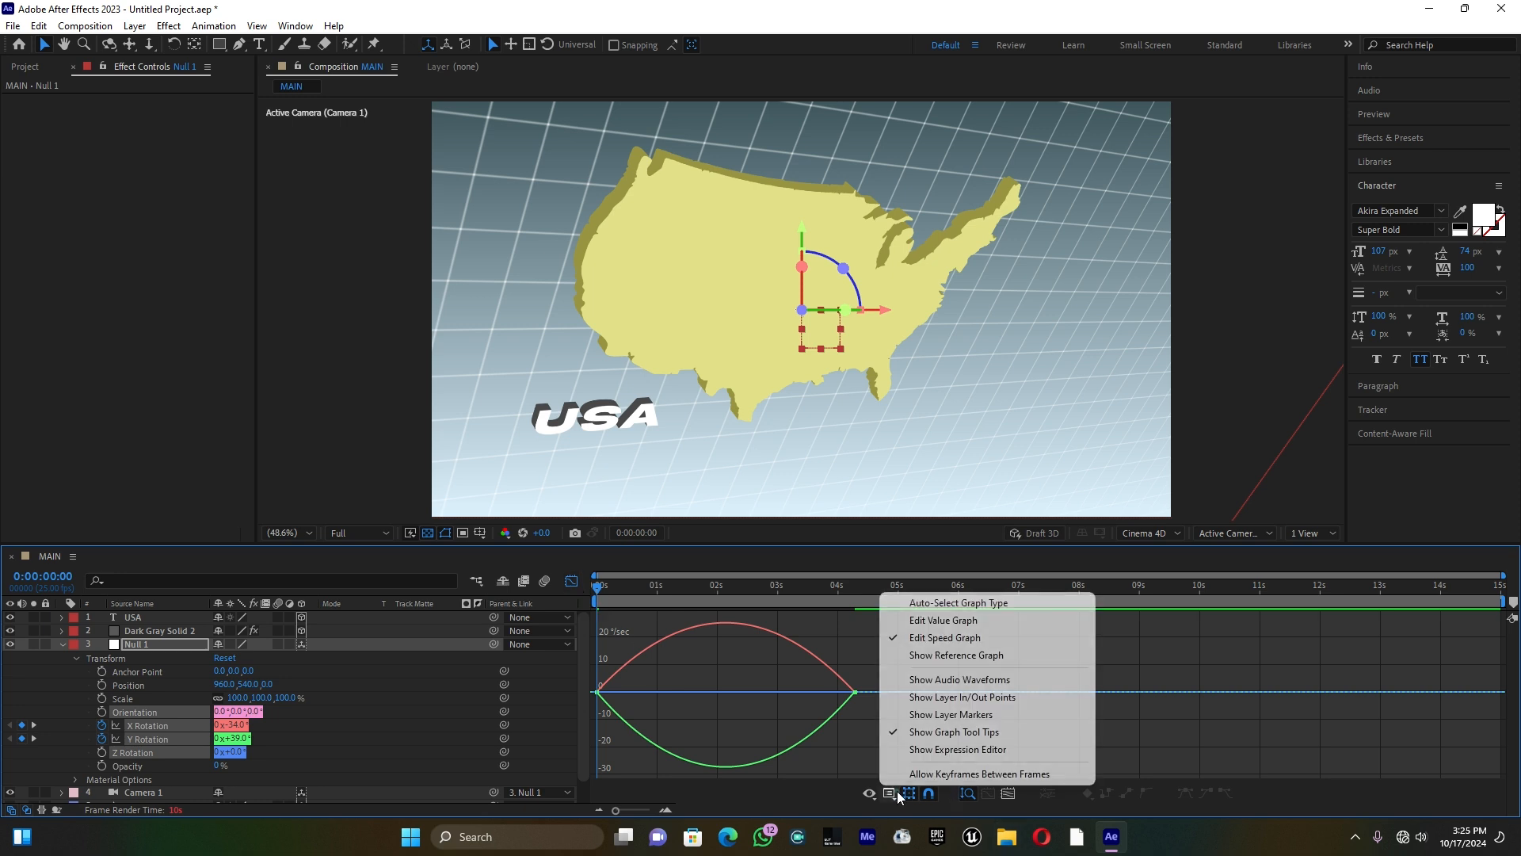
{"action": "left_click", "coordinate": [953, 638]}
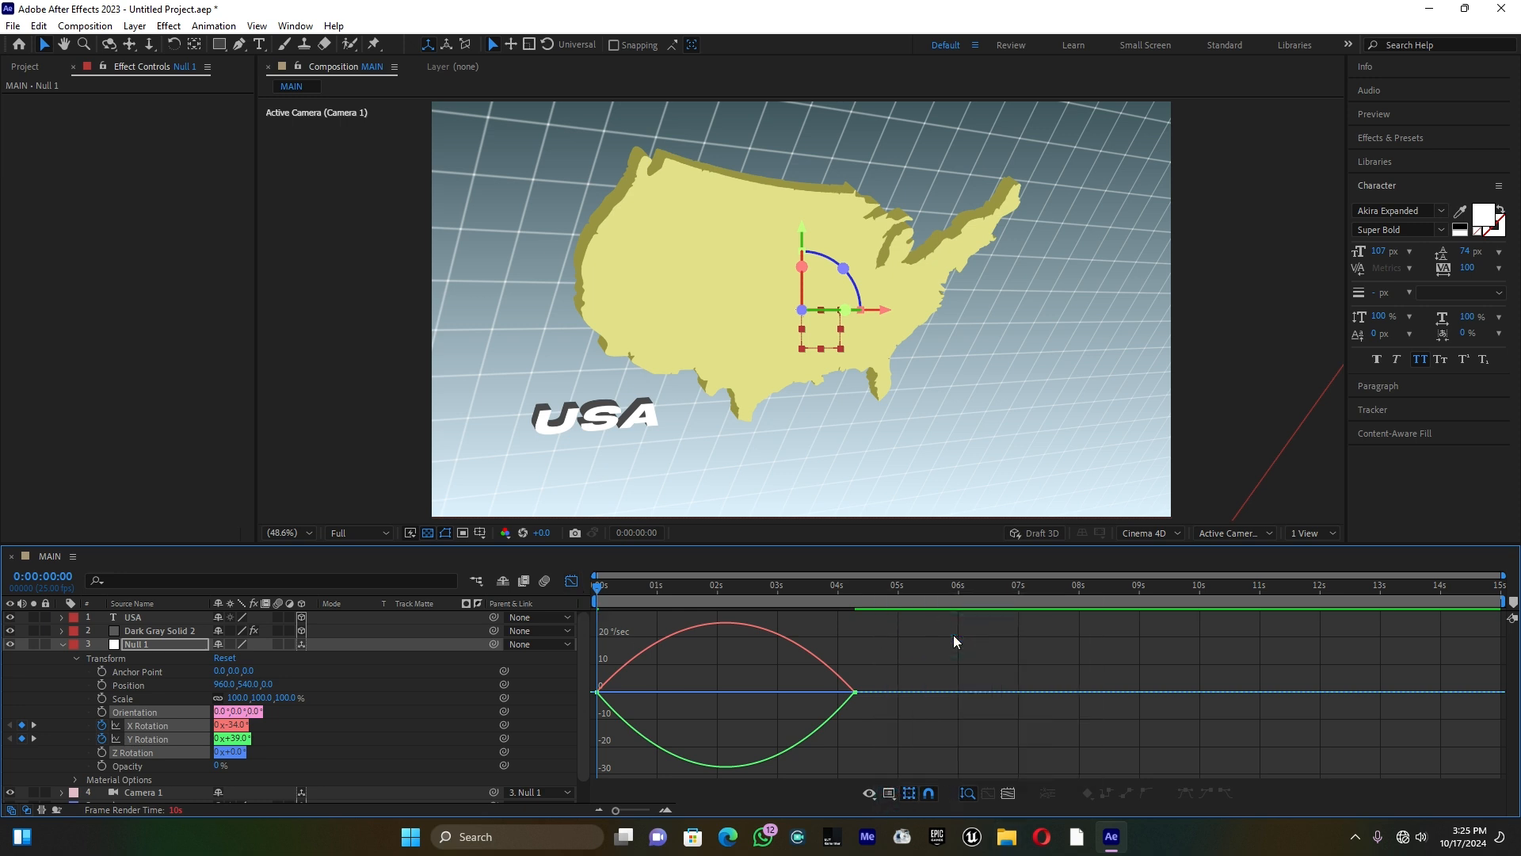
{"action": "left_click_drag", "start_coordinate": [953, 718], "coordinate": [594, 656]}
{"action": "left_click_drag", "start_coordinate": [801, 694], "coordinate": [748, 687]}
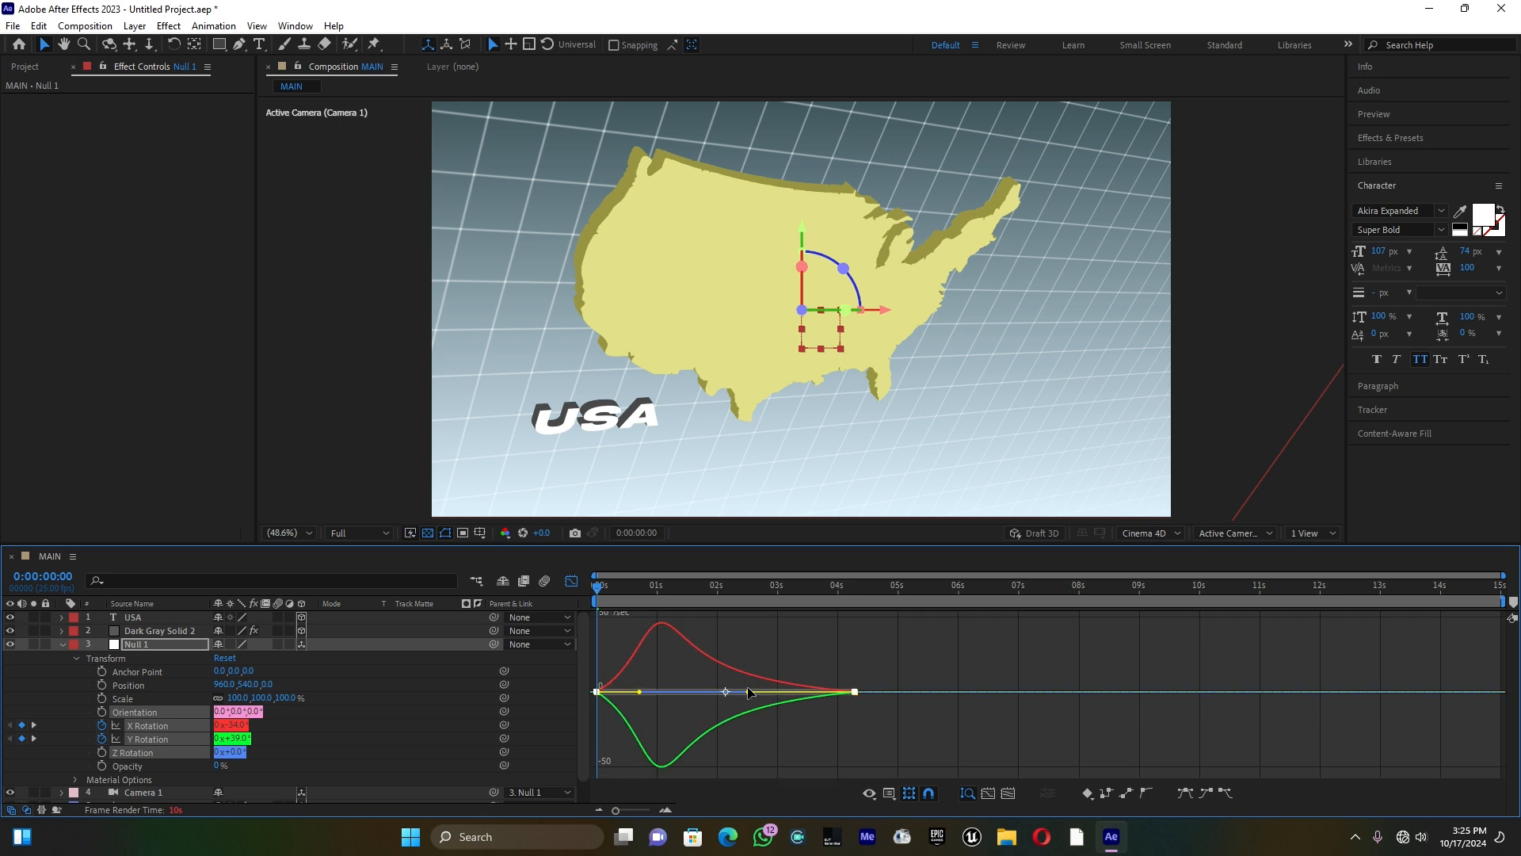
{"action": "left_click_drag", "start_coordinate": [642, 694], "coordinate": [627, 692]}
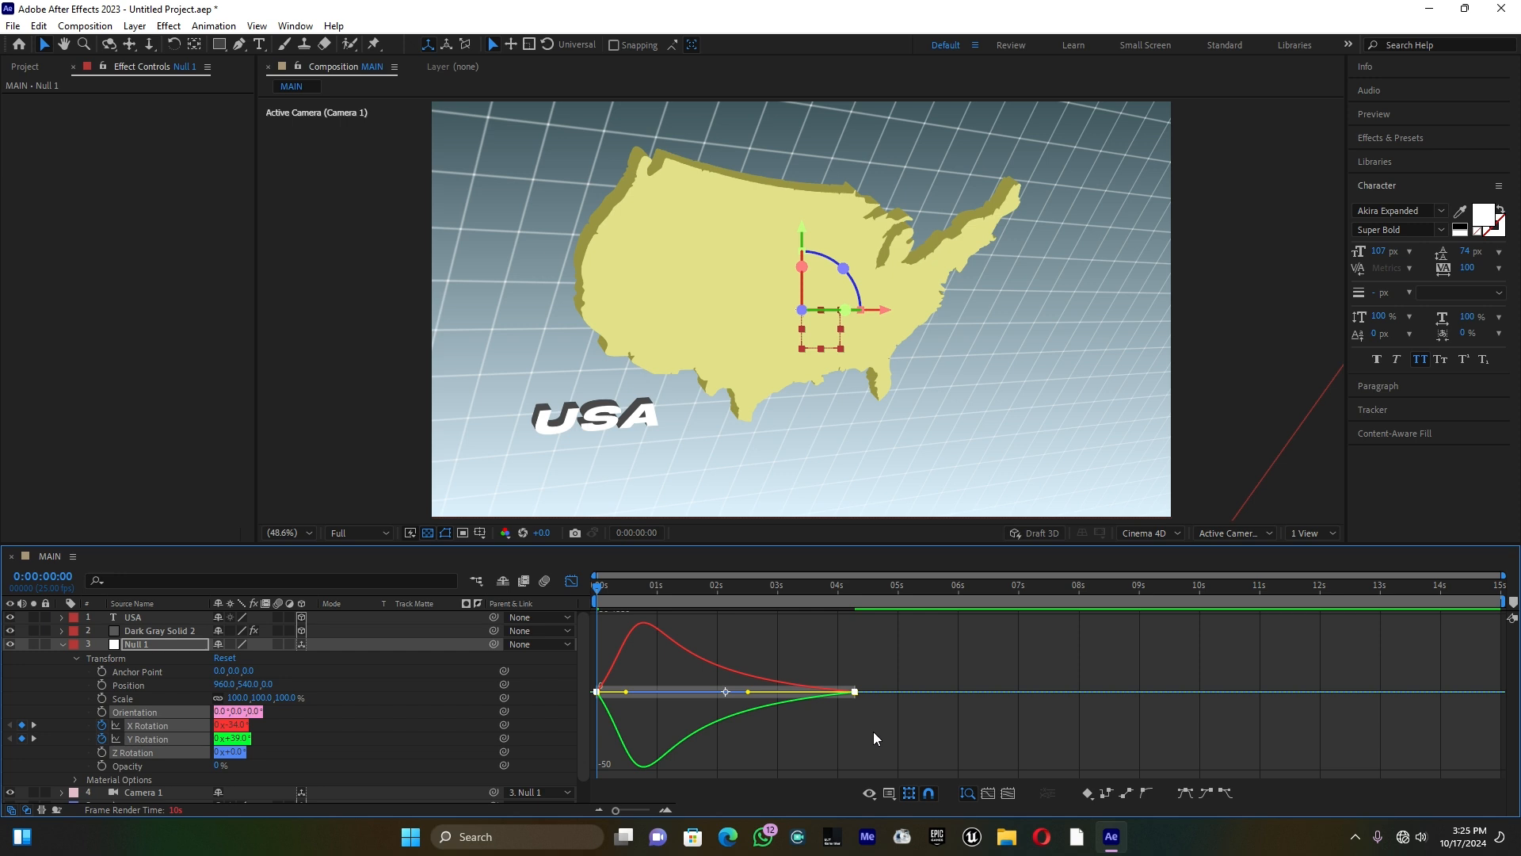
{"action": "left_click", "coordinate": [571, 582]}
{"action": "left_click", "coordinate": [970, 725]}
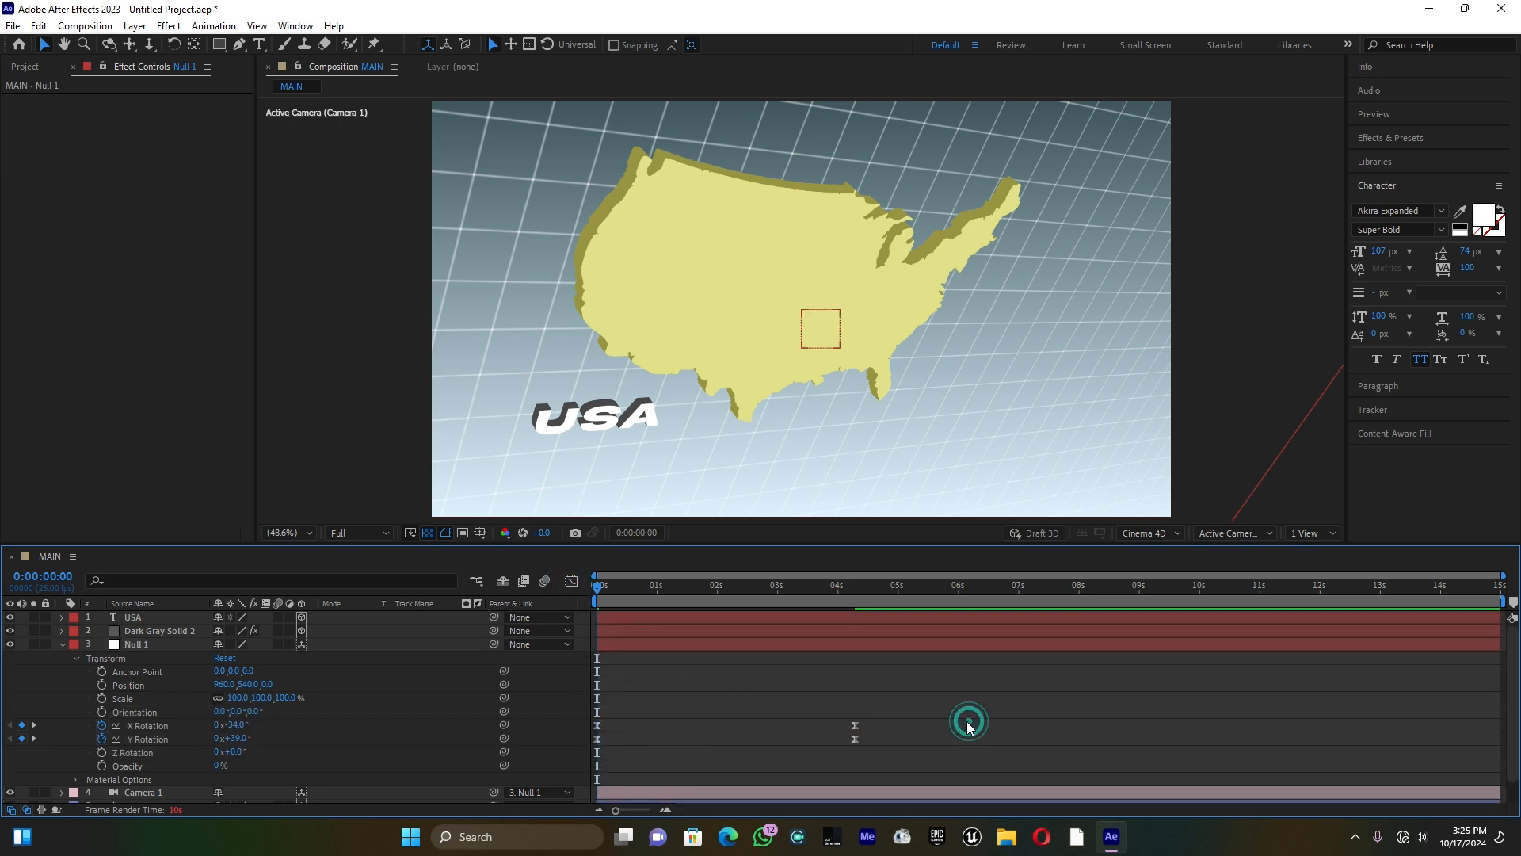
{"action": "left_click_drag", "start_coordinate": [600, 590], "coordinate": [738, 583]}
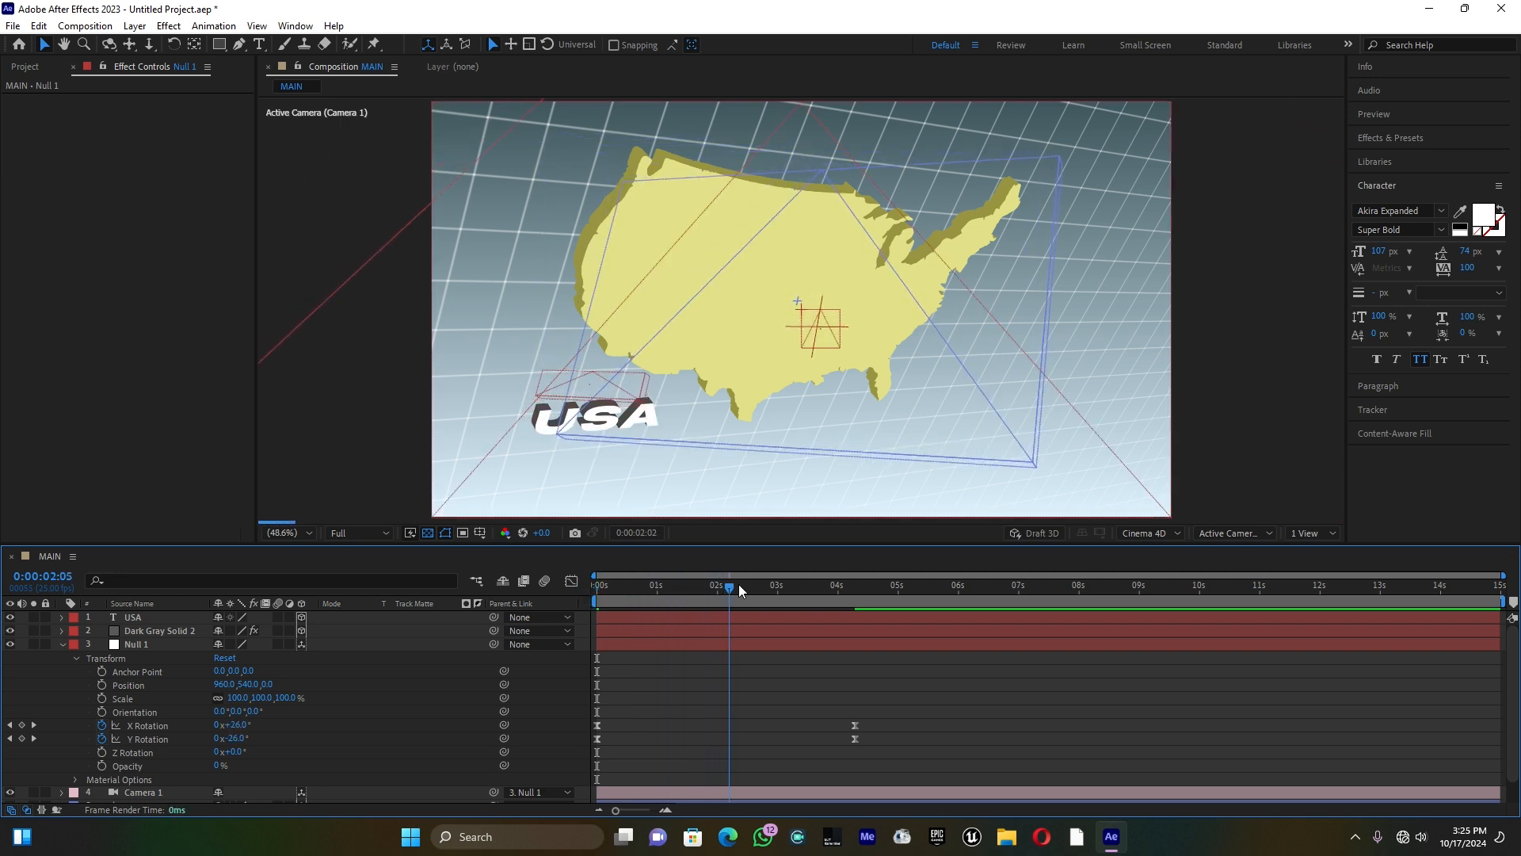